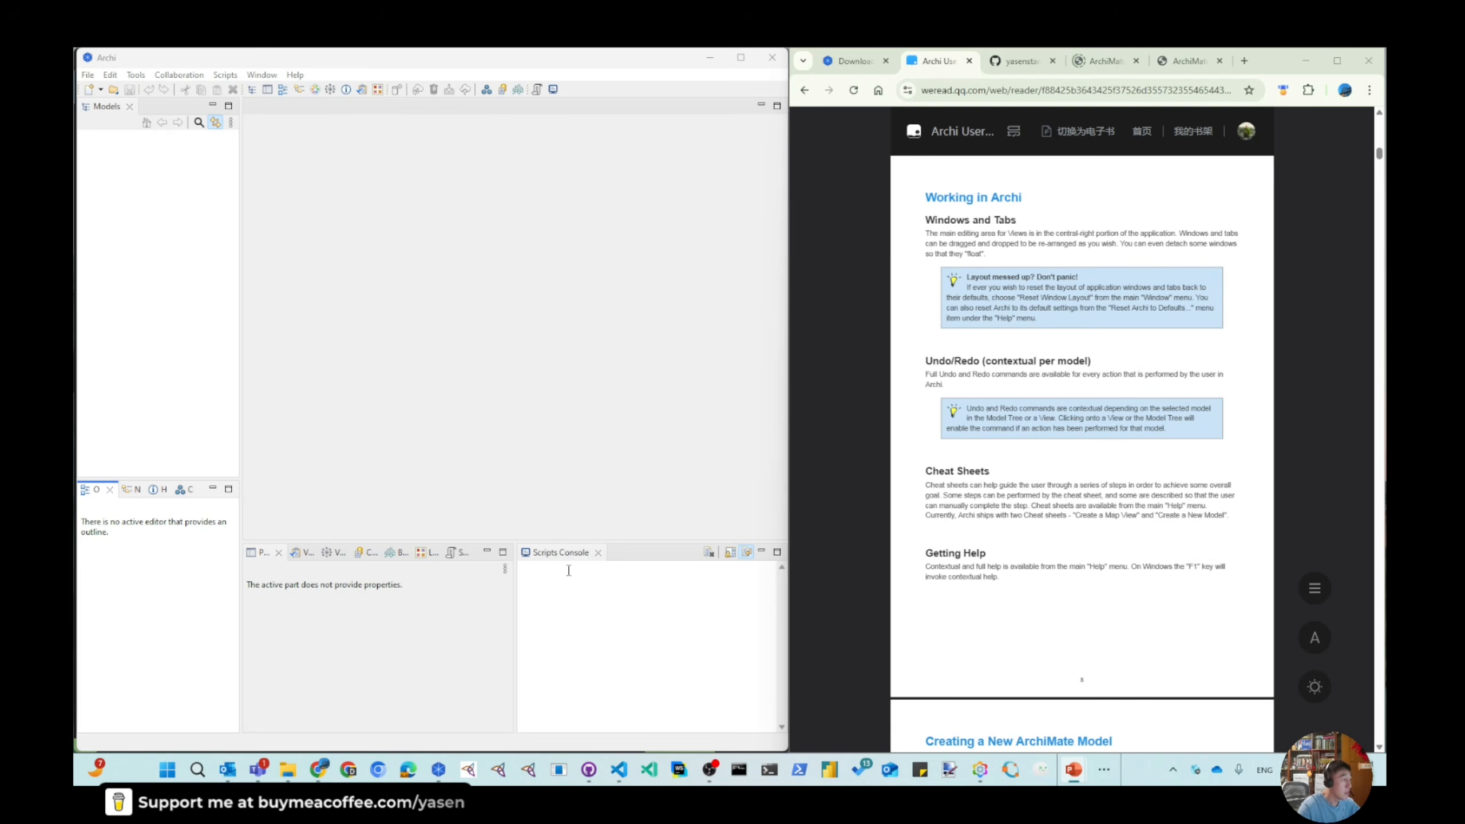
Step: Close the Scripts Console and dock the Visualiser in its own pane between the editor area and the Properties pane
click(598, 553)
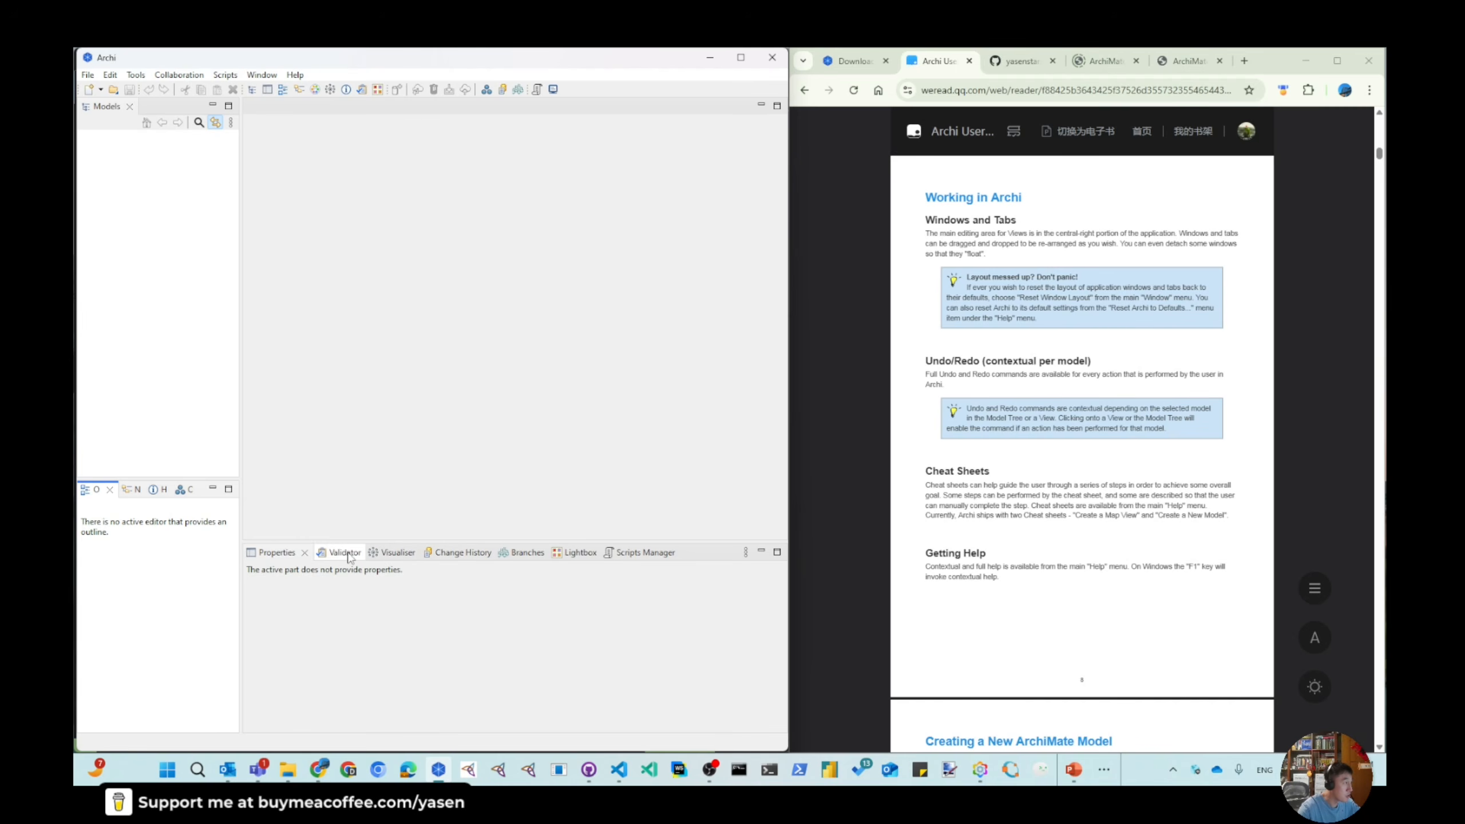
click(398, 555)
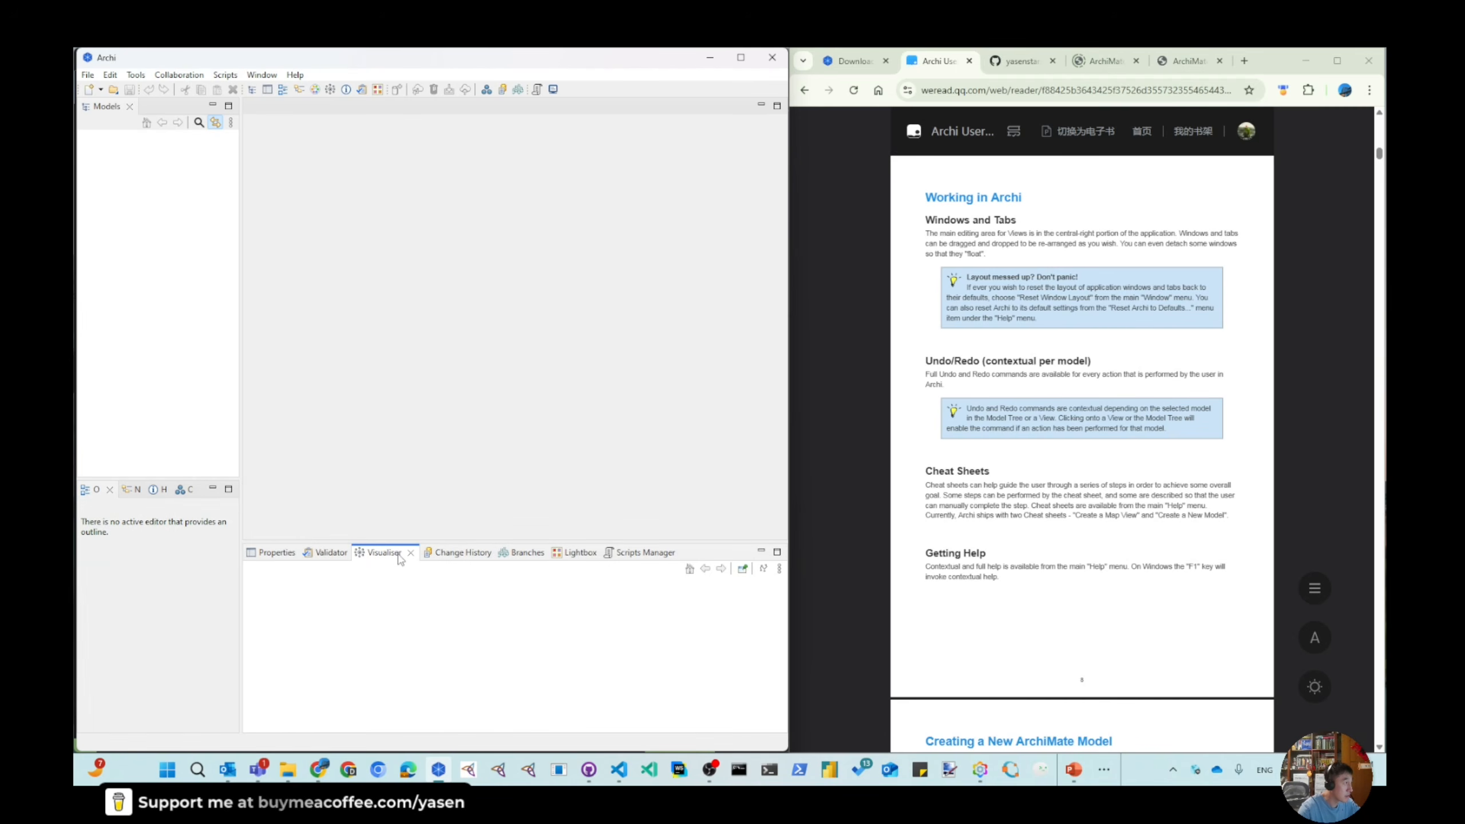
drag(399, 560, 432, 498)
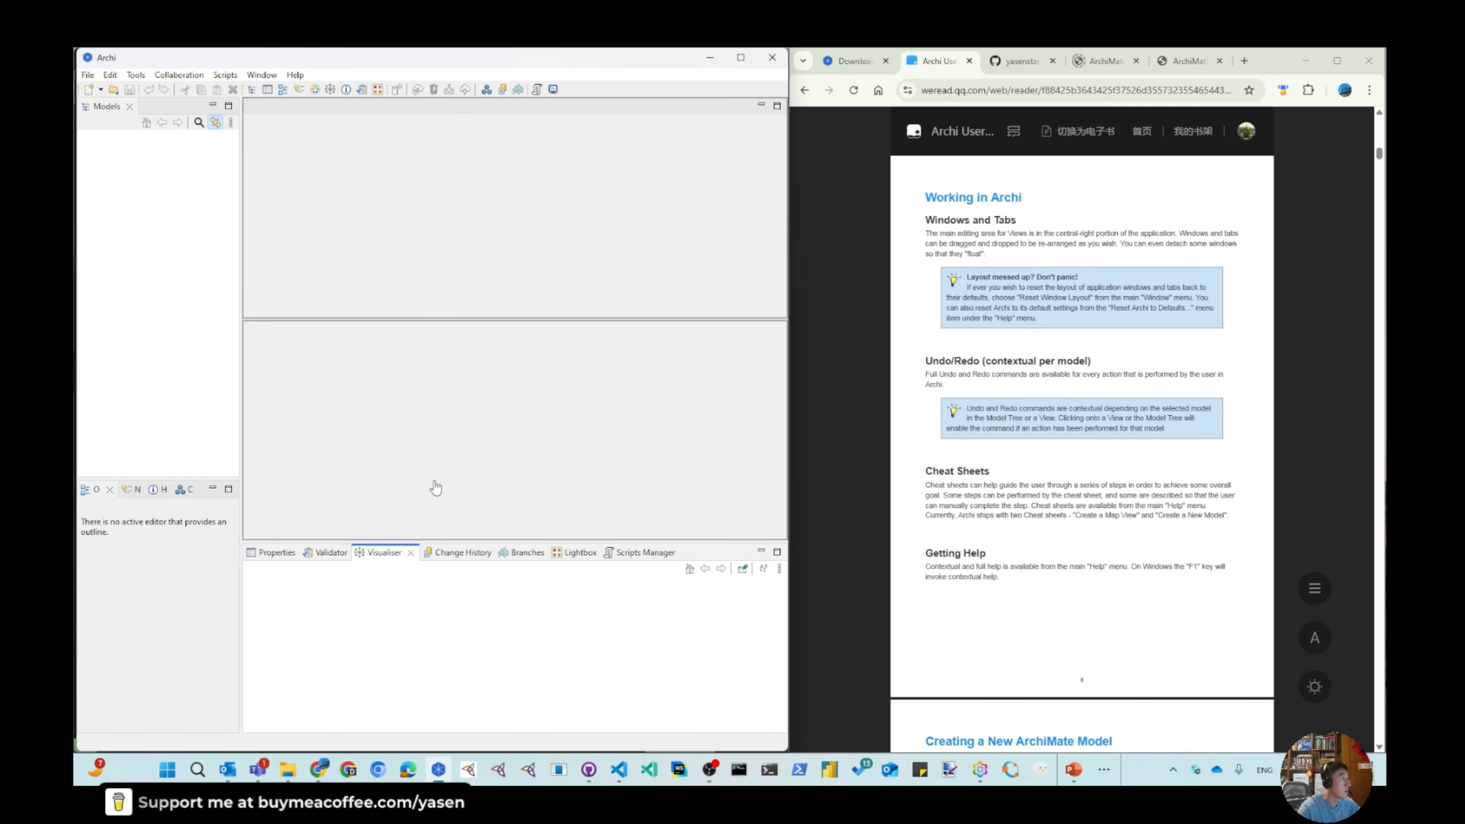
drag(435, 487, 512, 374)
drag(502, 458, 367, 357)
drag(371, 167, 463, 395)
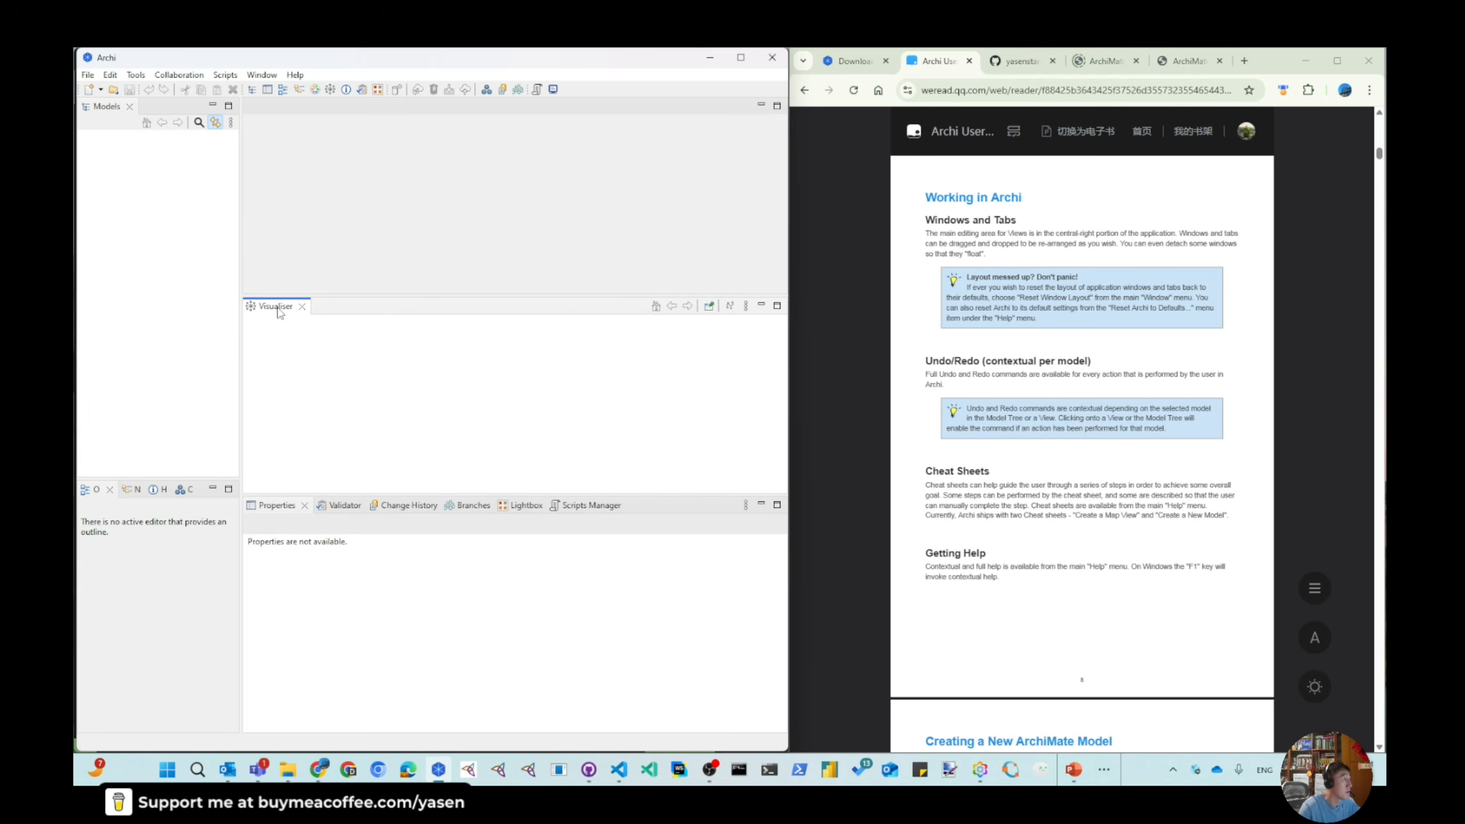
Step: Dock the Visualiser beside the editor area and close it
drag(278, 312, 661, 177)
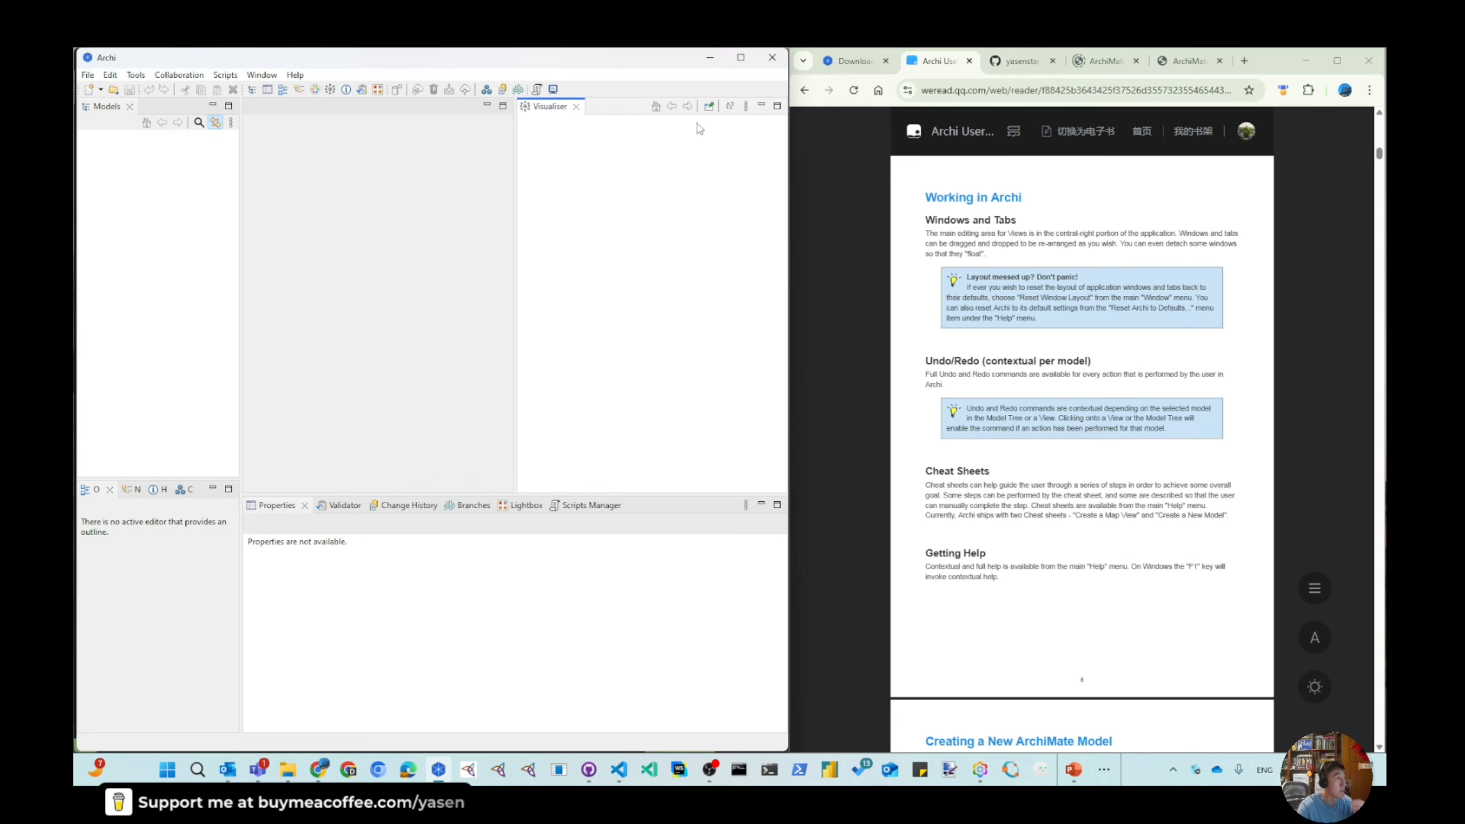
click(576, 108)
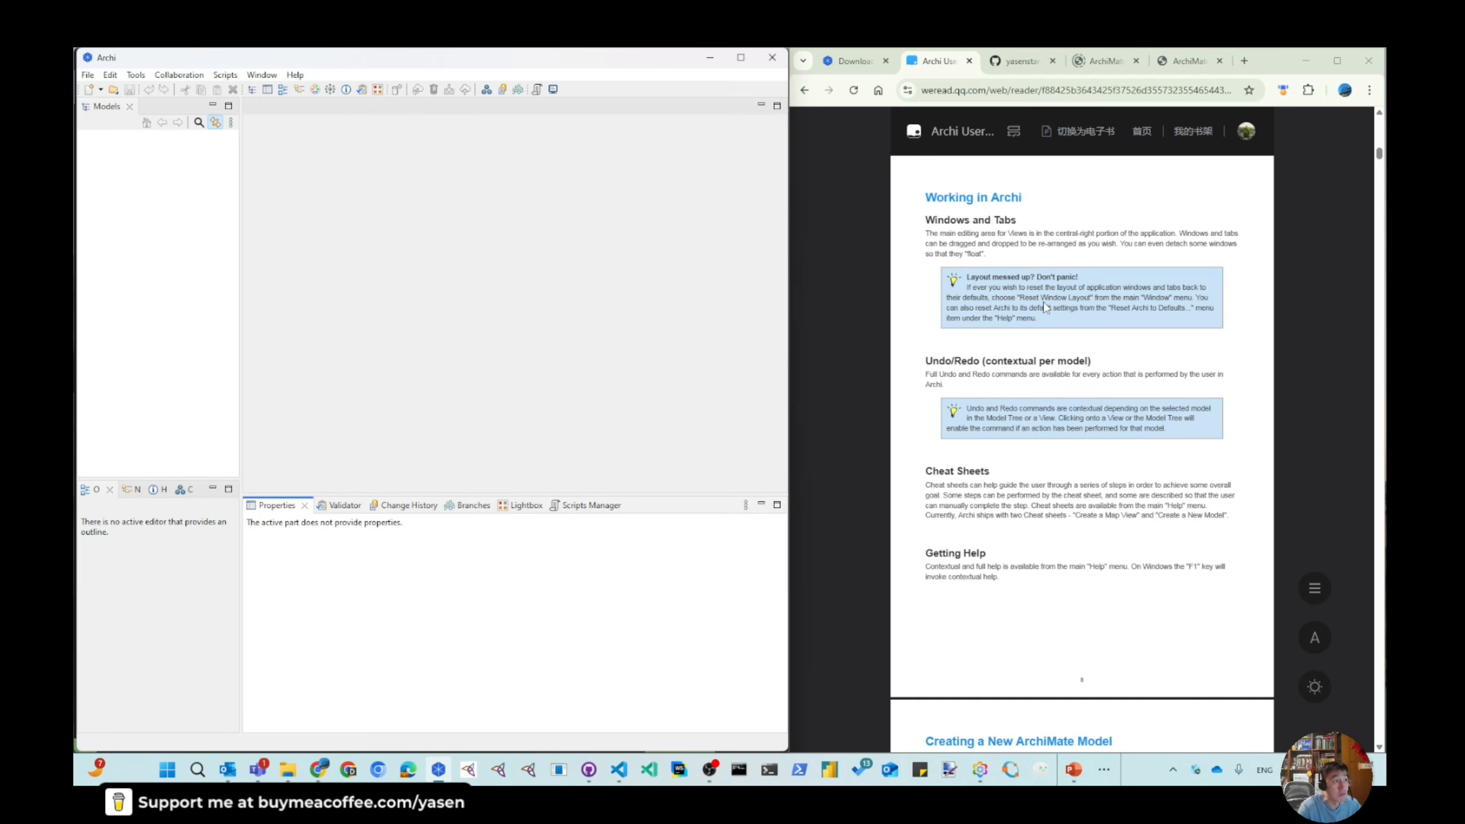
Step: Reset the window layout to its defaults and close the Scripts Console
click(262, 75)
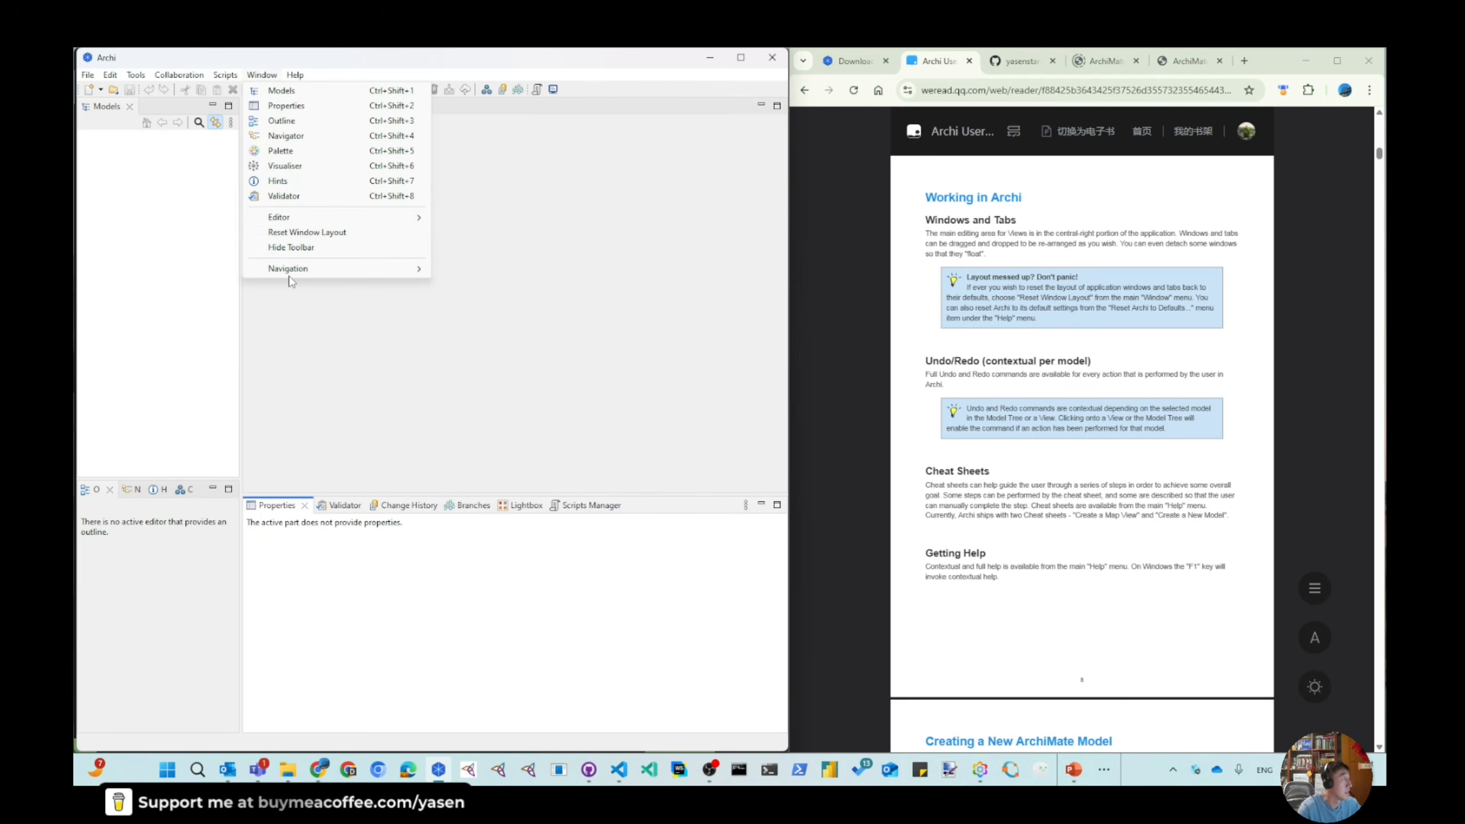
click(306, 232)
click(494, 409)
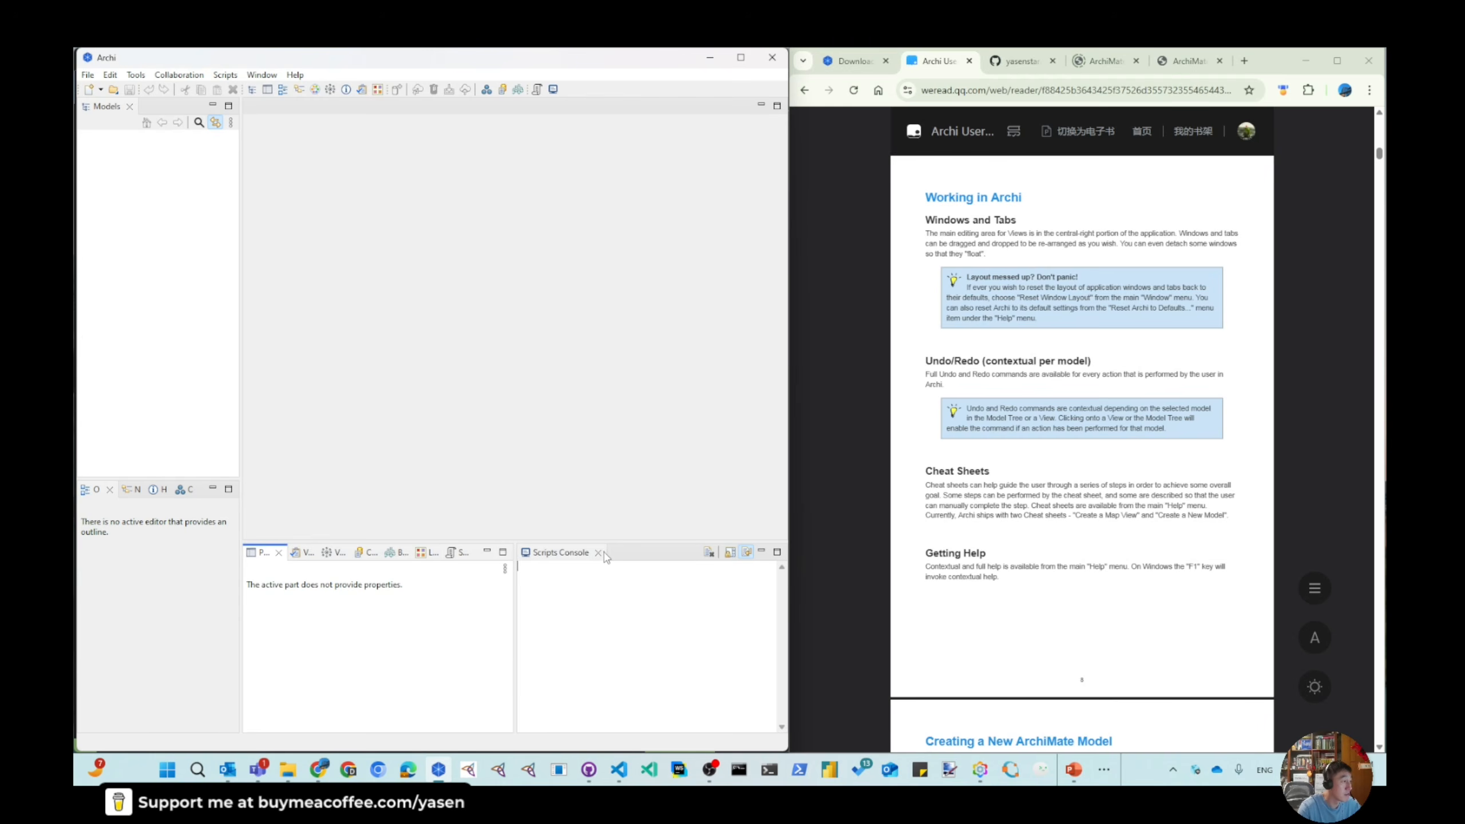
click(605, 555)
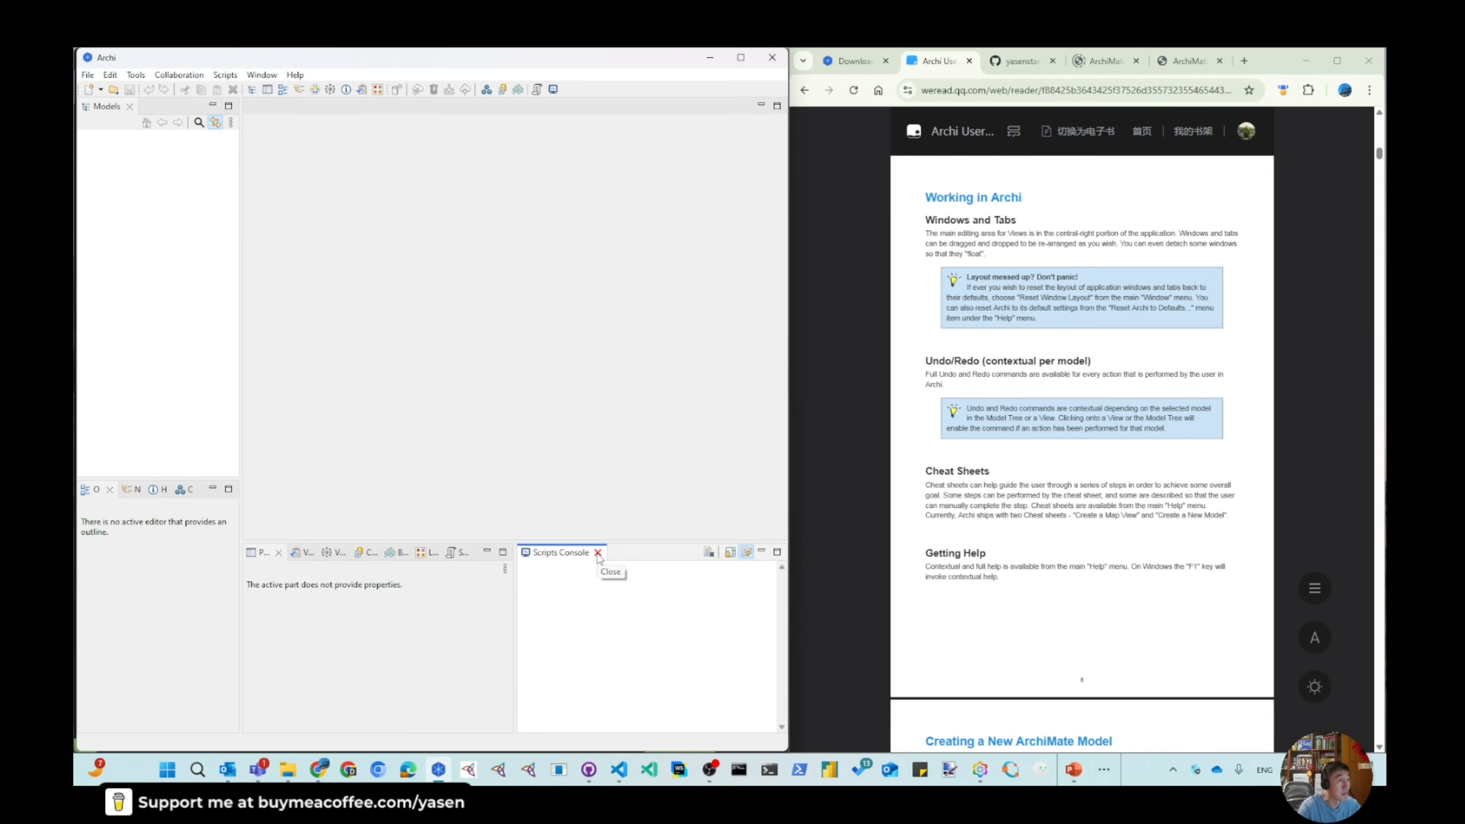
click(598, 552)
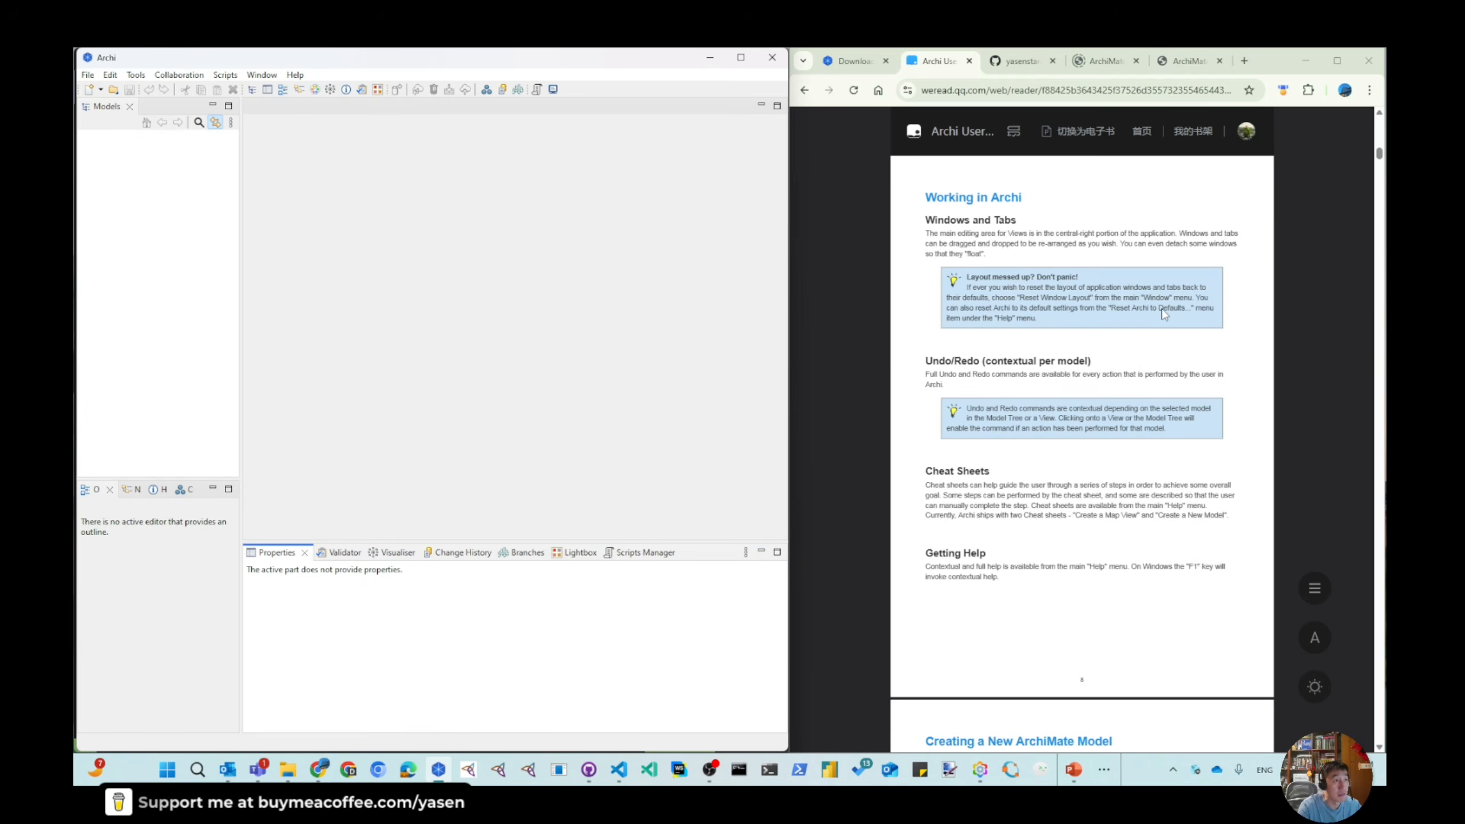
Step: Review the options for resetting Archi to its defaults and dismiss them without resetting anything
click(294, 75)
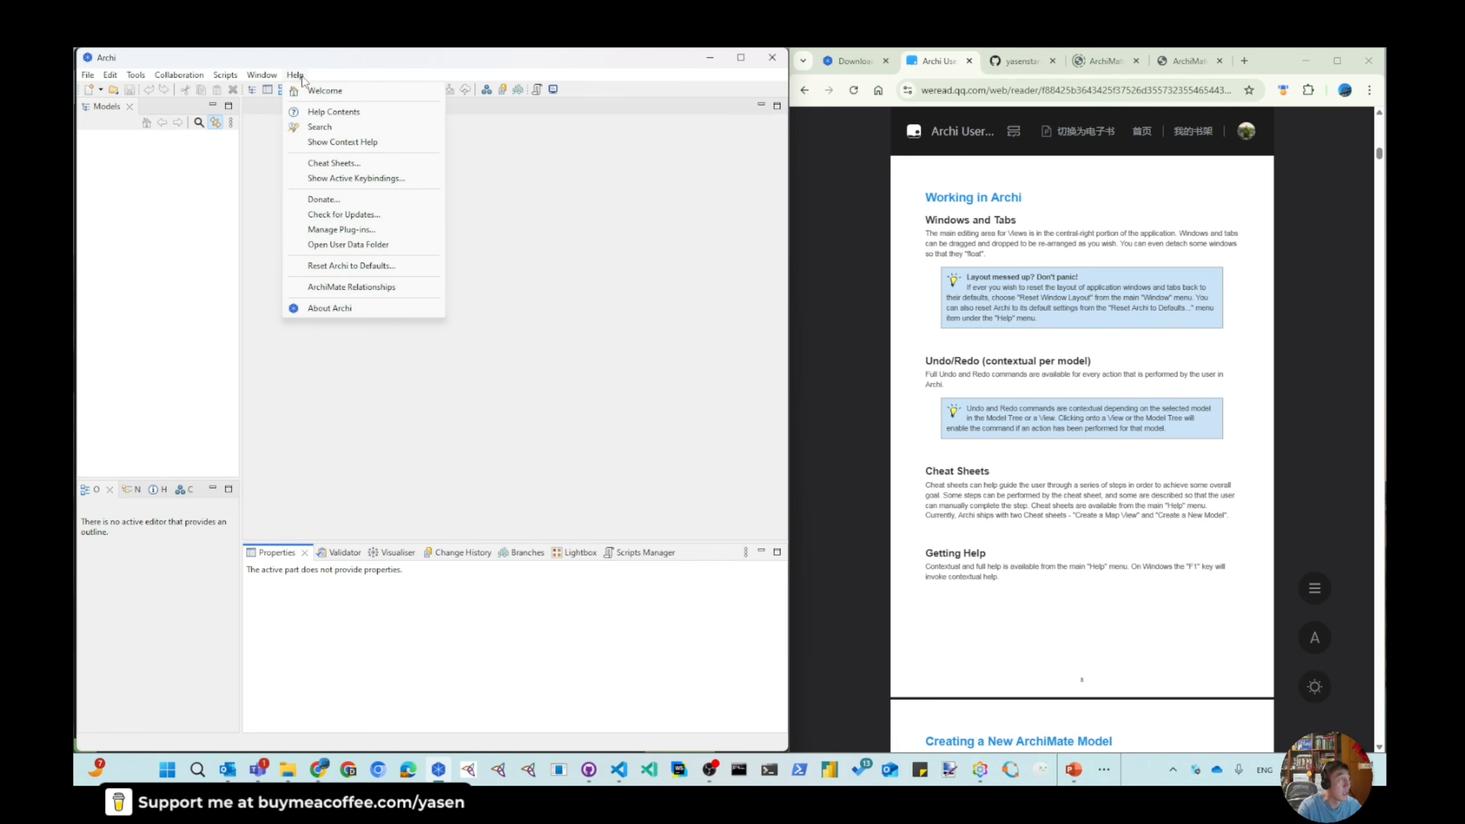
click(341, 266)
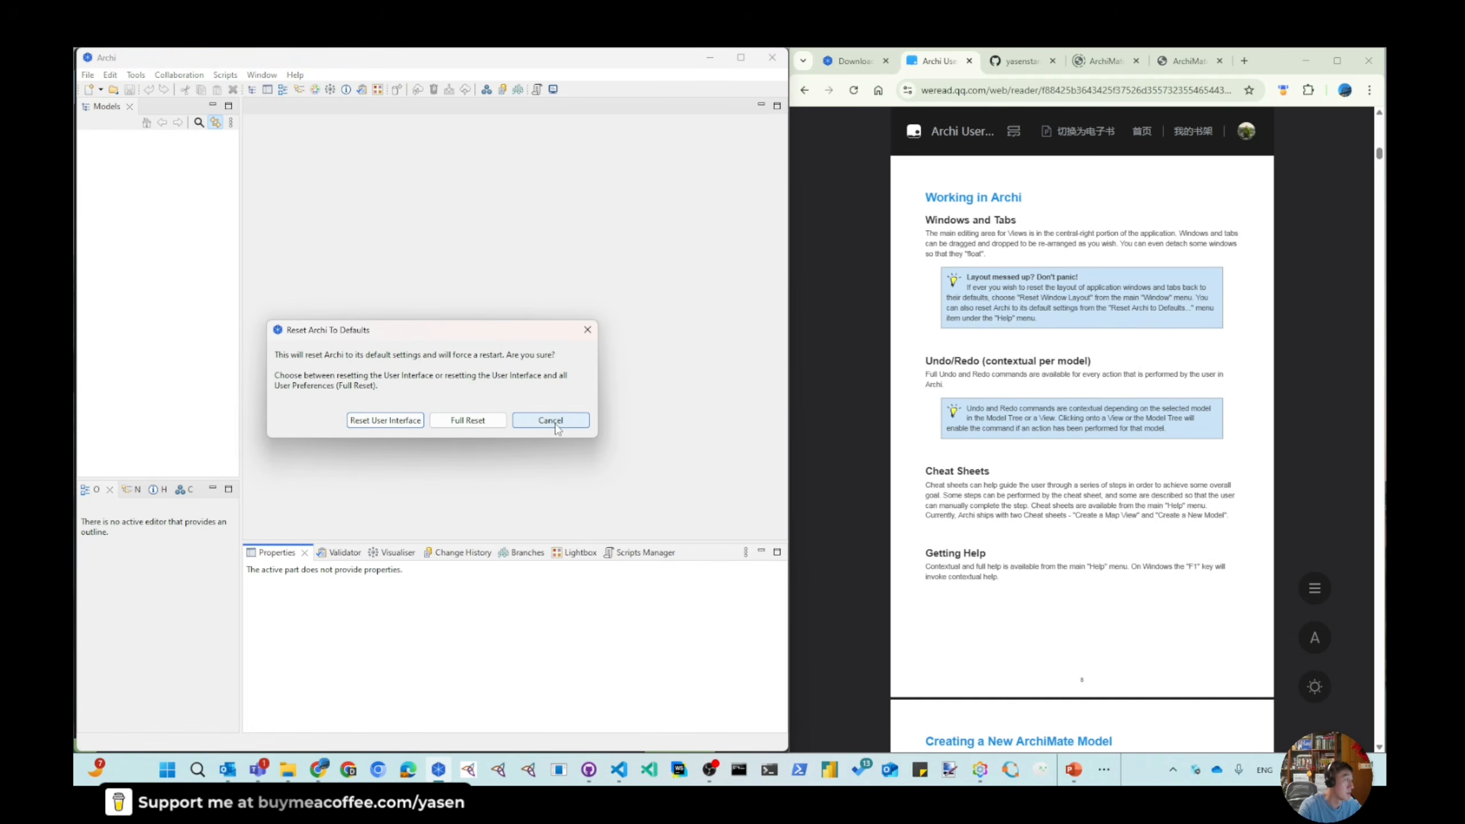
click(587, 330)
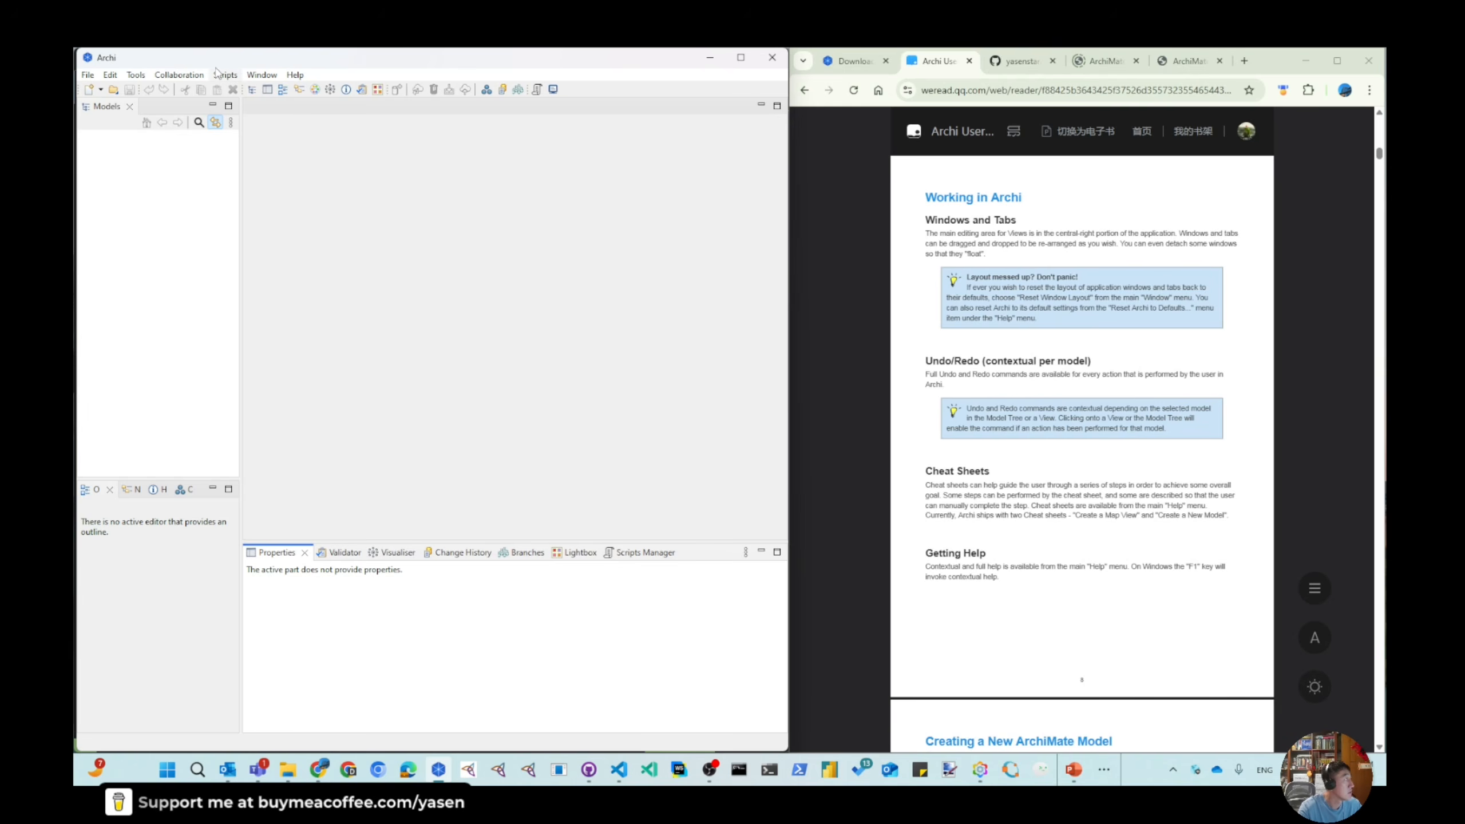
click(109, 74)
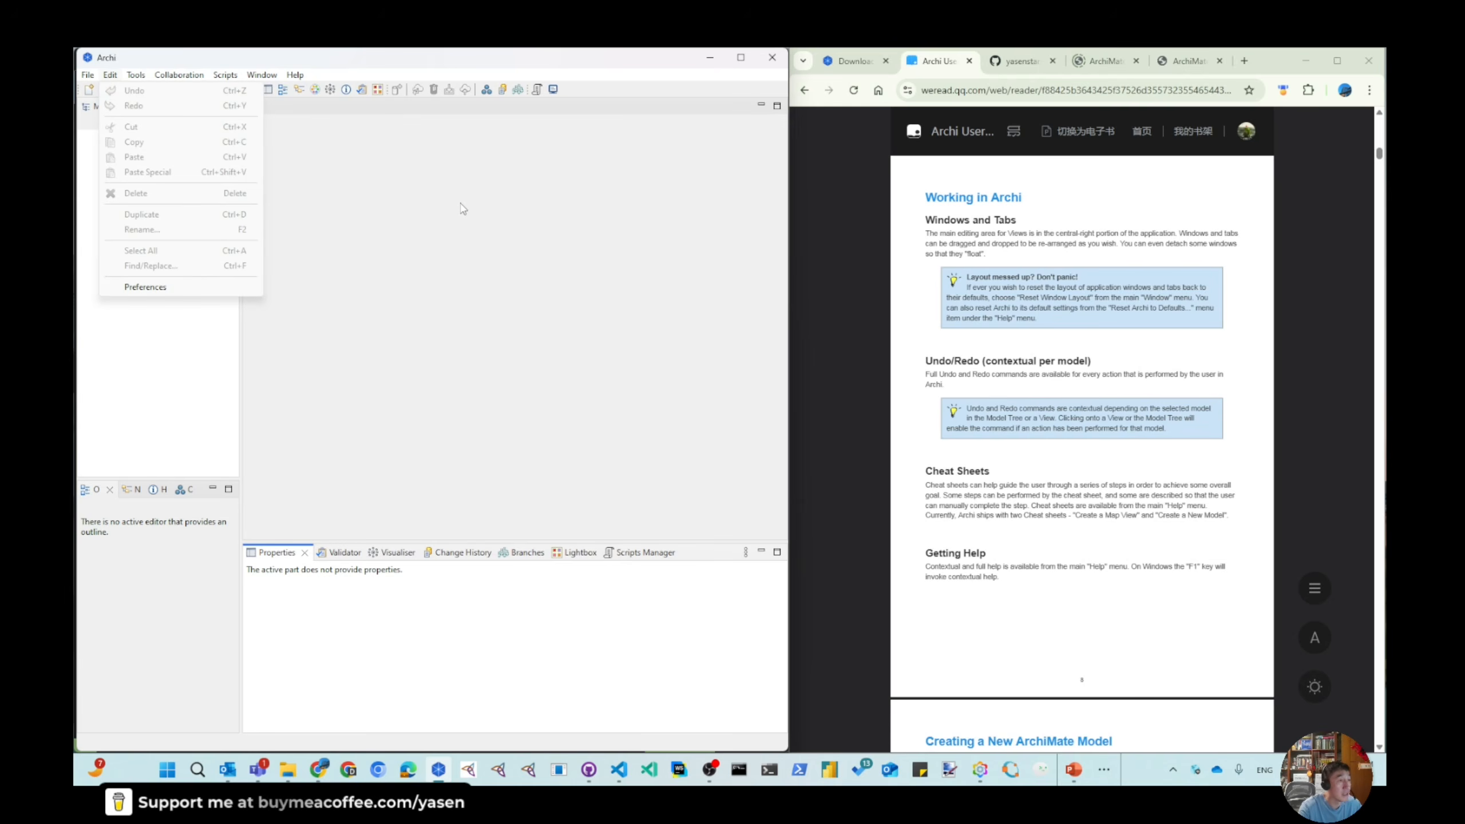
click(527, 233)
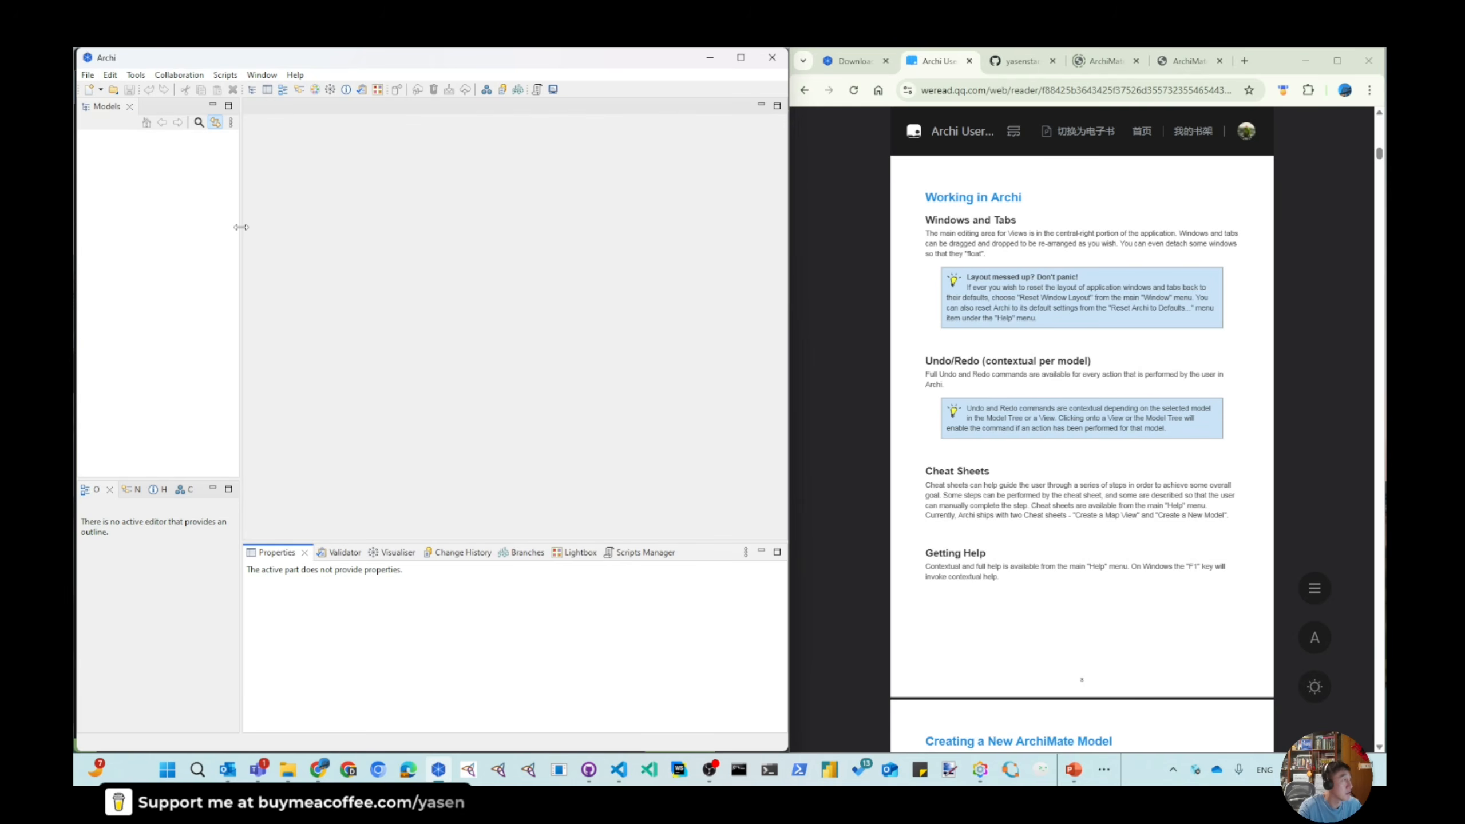
Step: Widen the Models and Outline panes at the expense of the editor area
drag(241, 226, 254, 227)
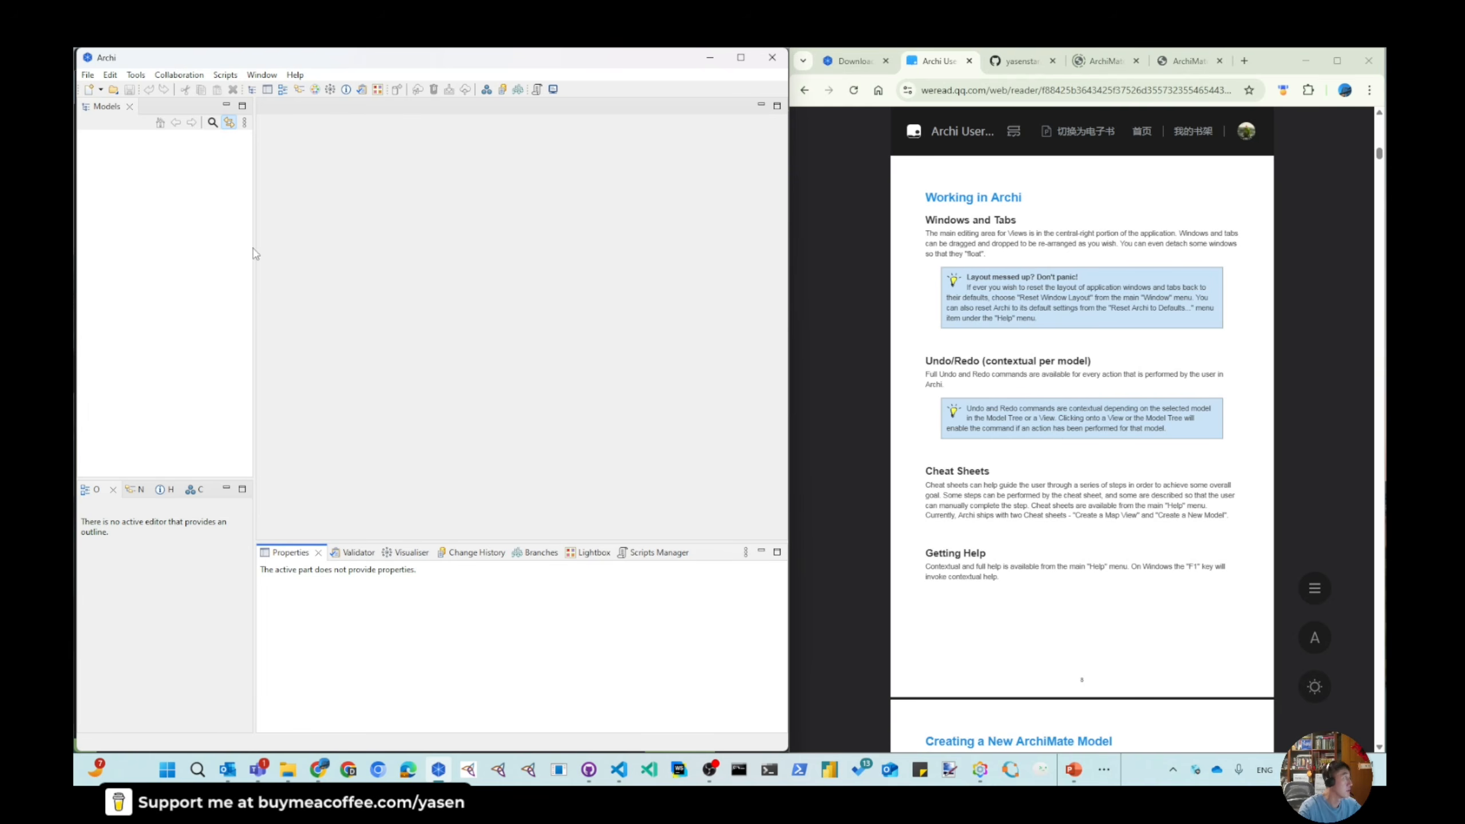
drag(253, 247, 291, 249)
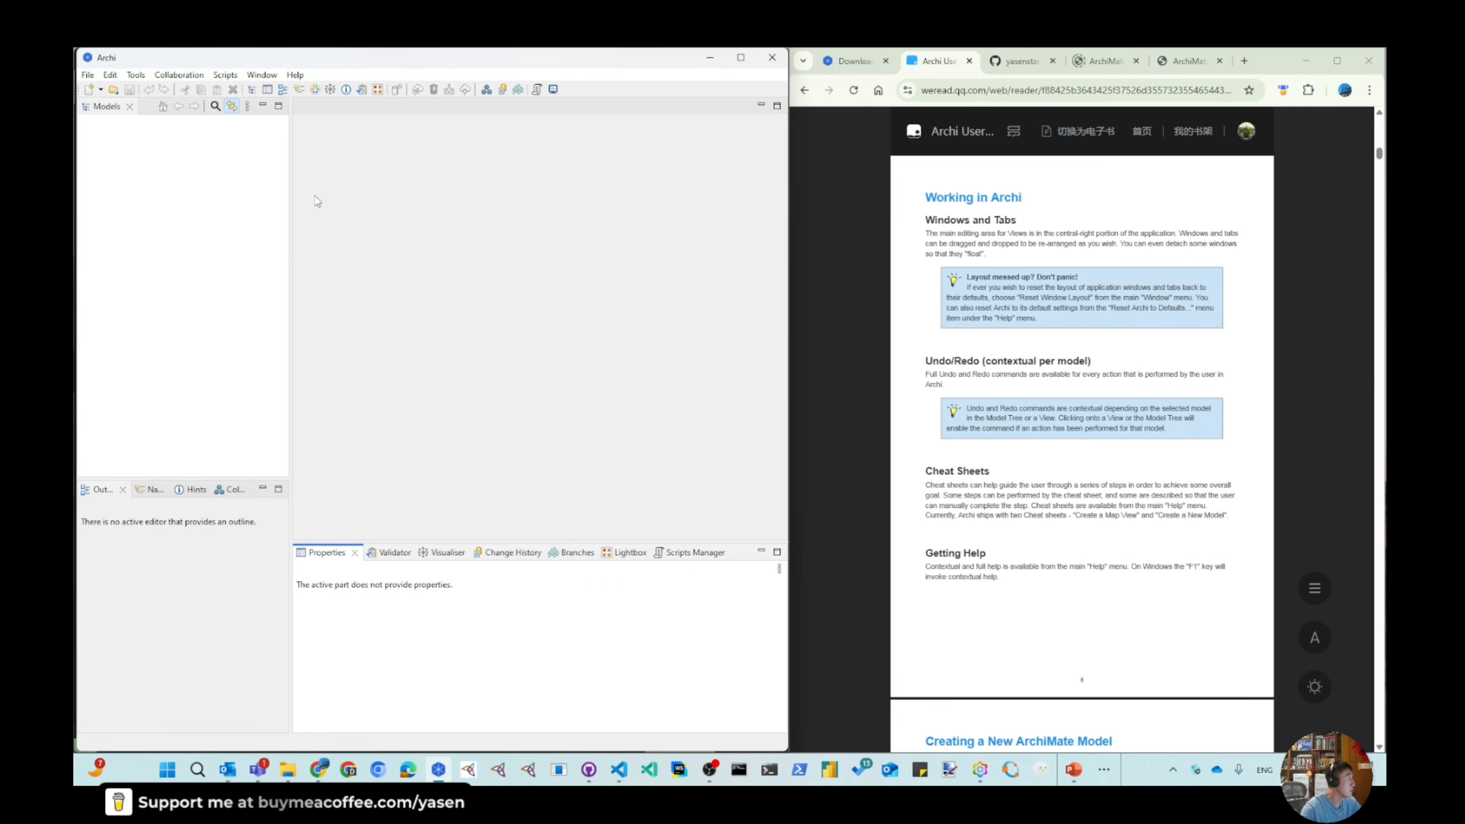
Step: Create a new ArchiMate model named model1, and undo and redo its renaming
click(89, 91)
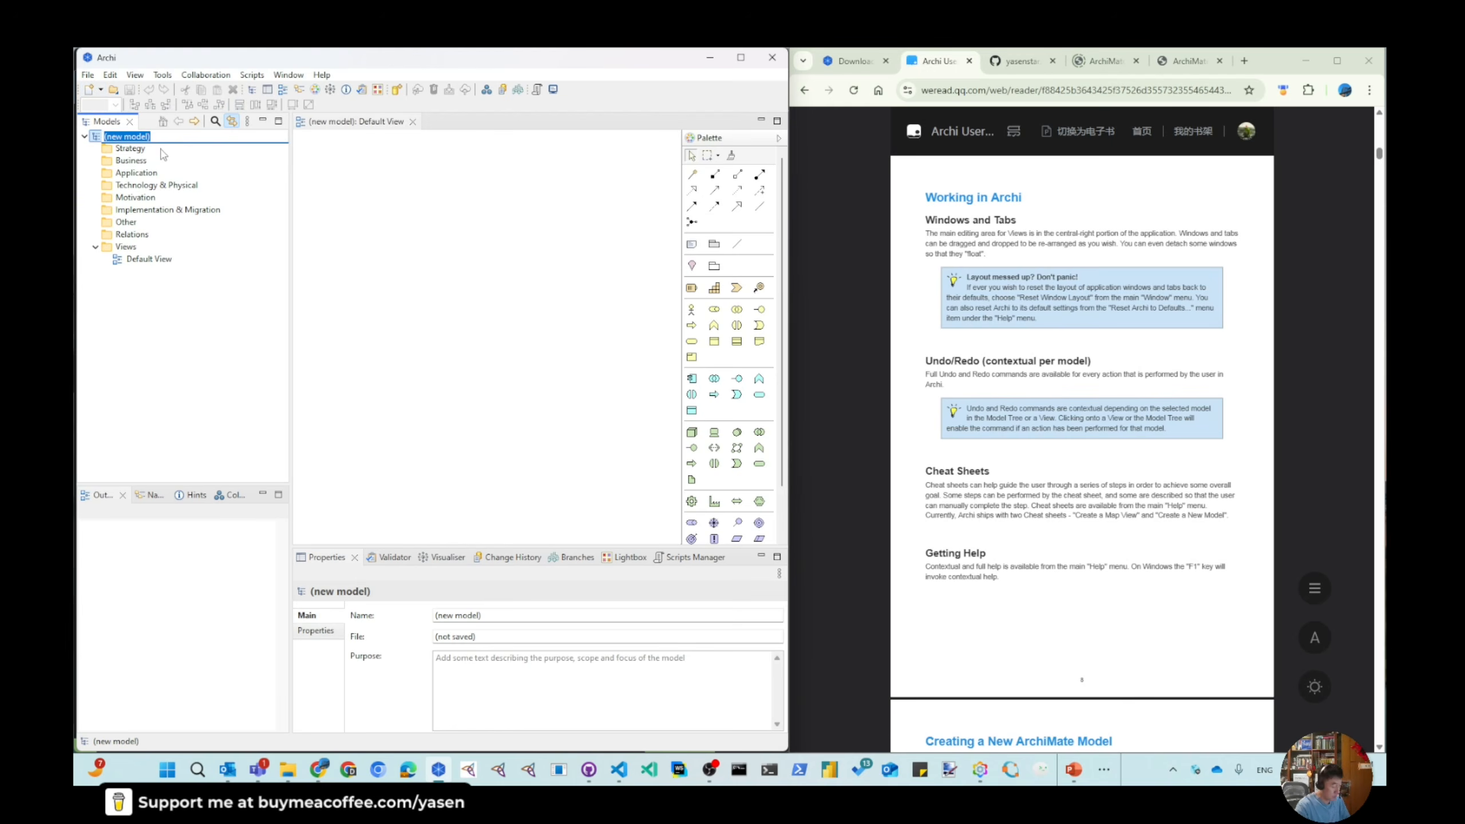
text(mo)
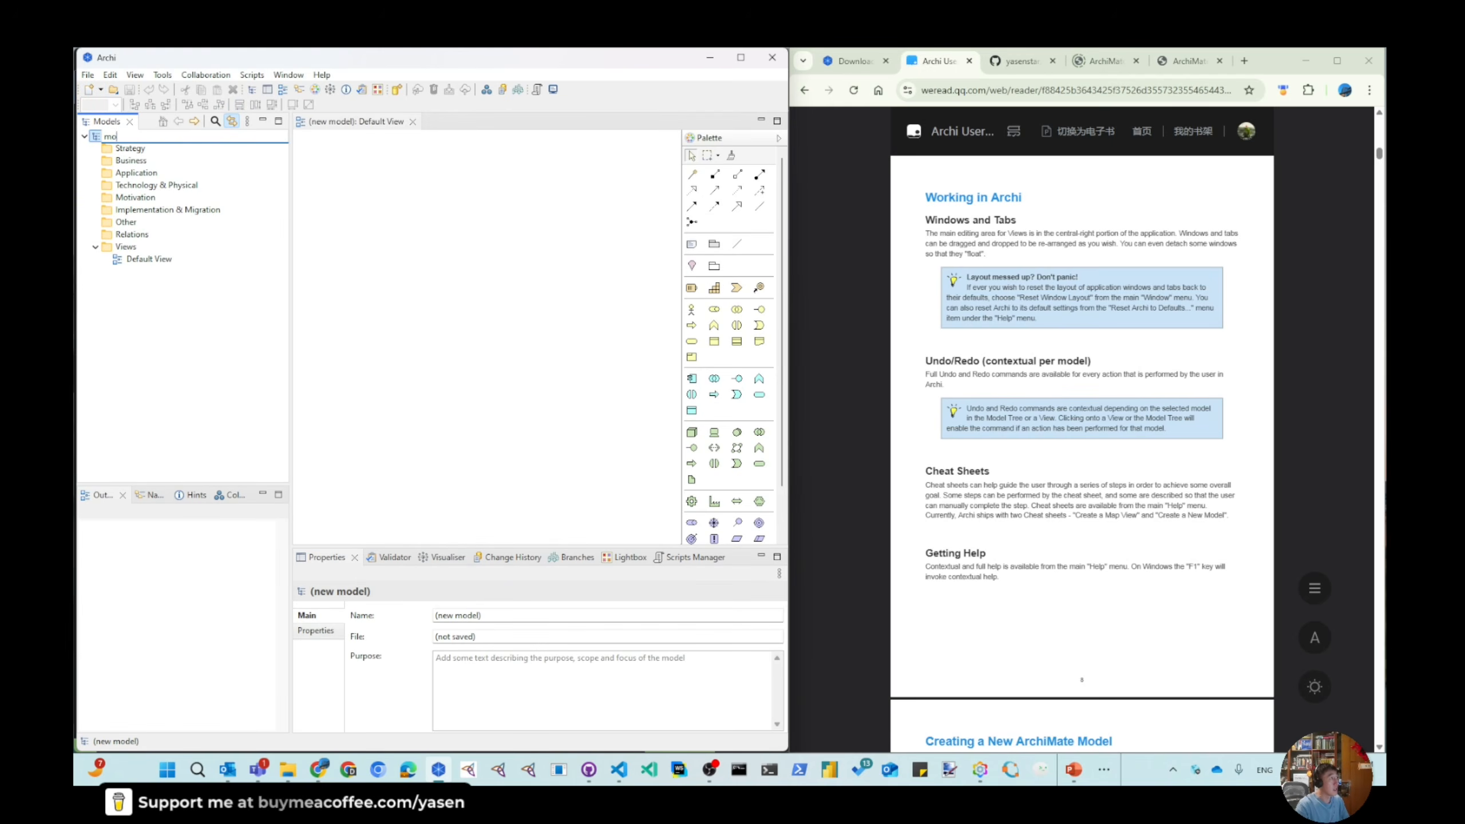
text(del1)
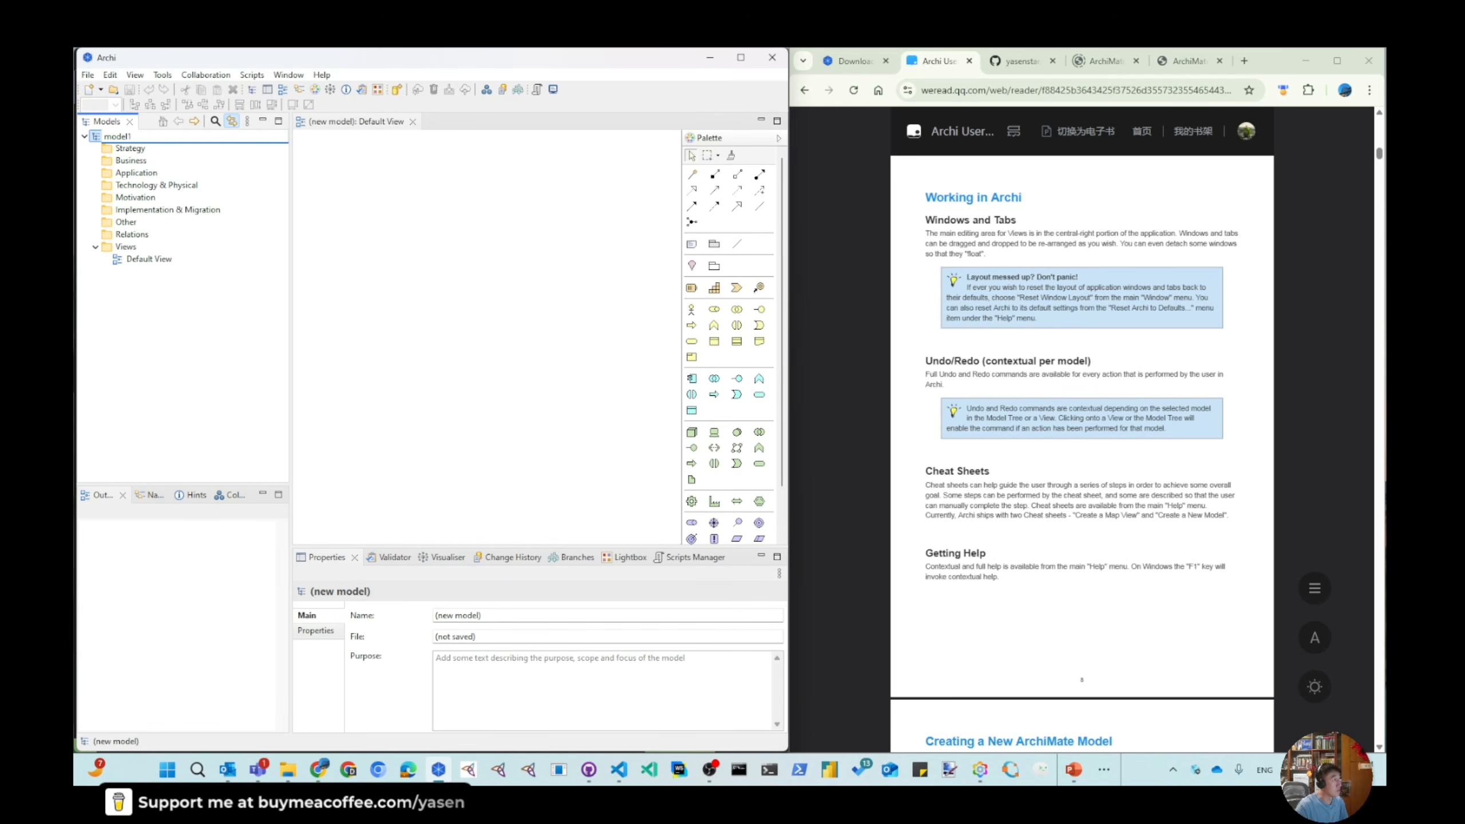
key(Return)
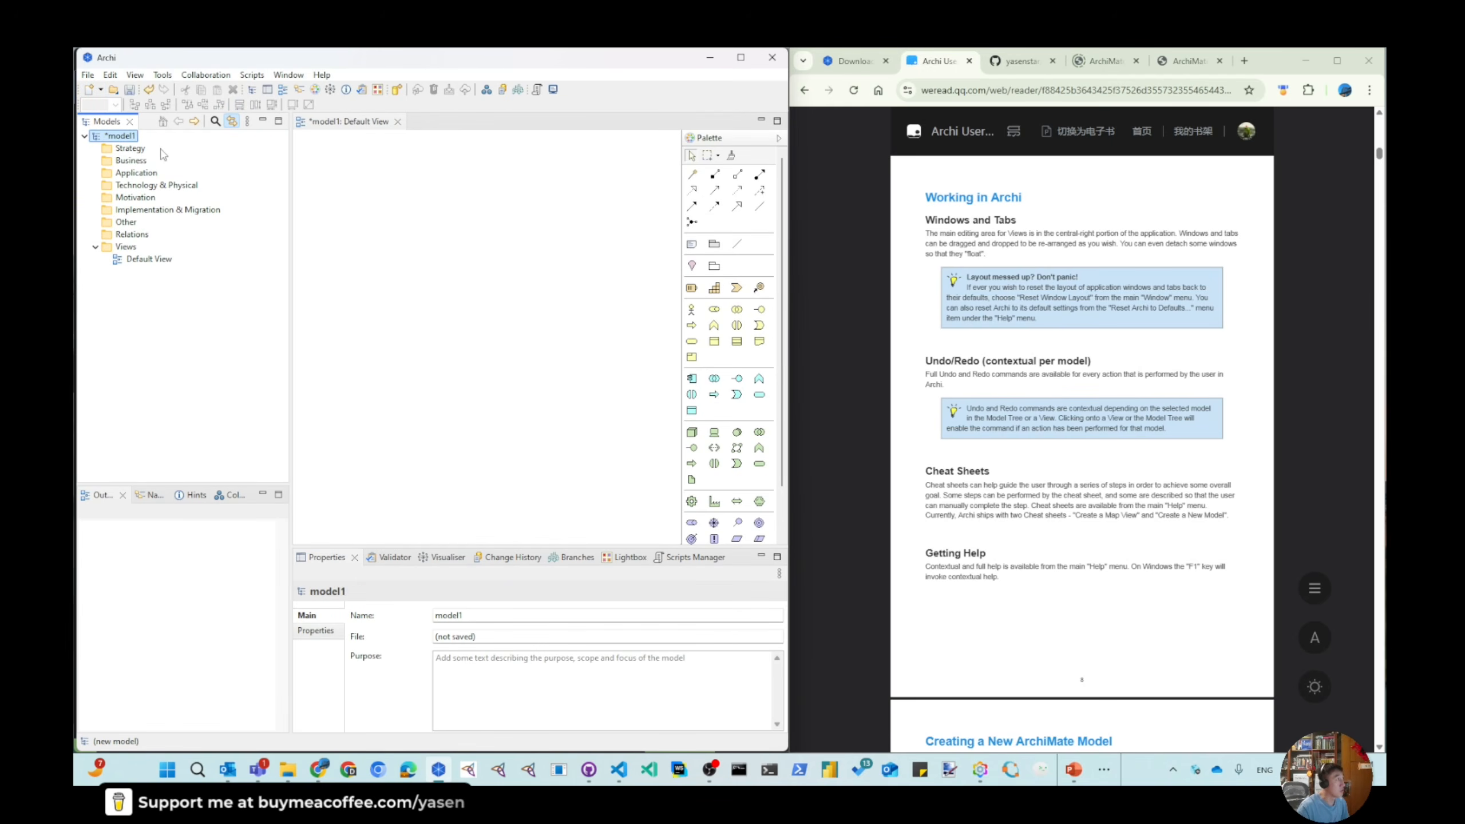
click(150, 92)
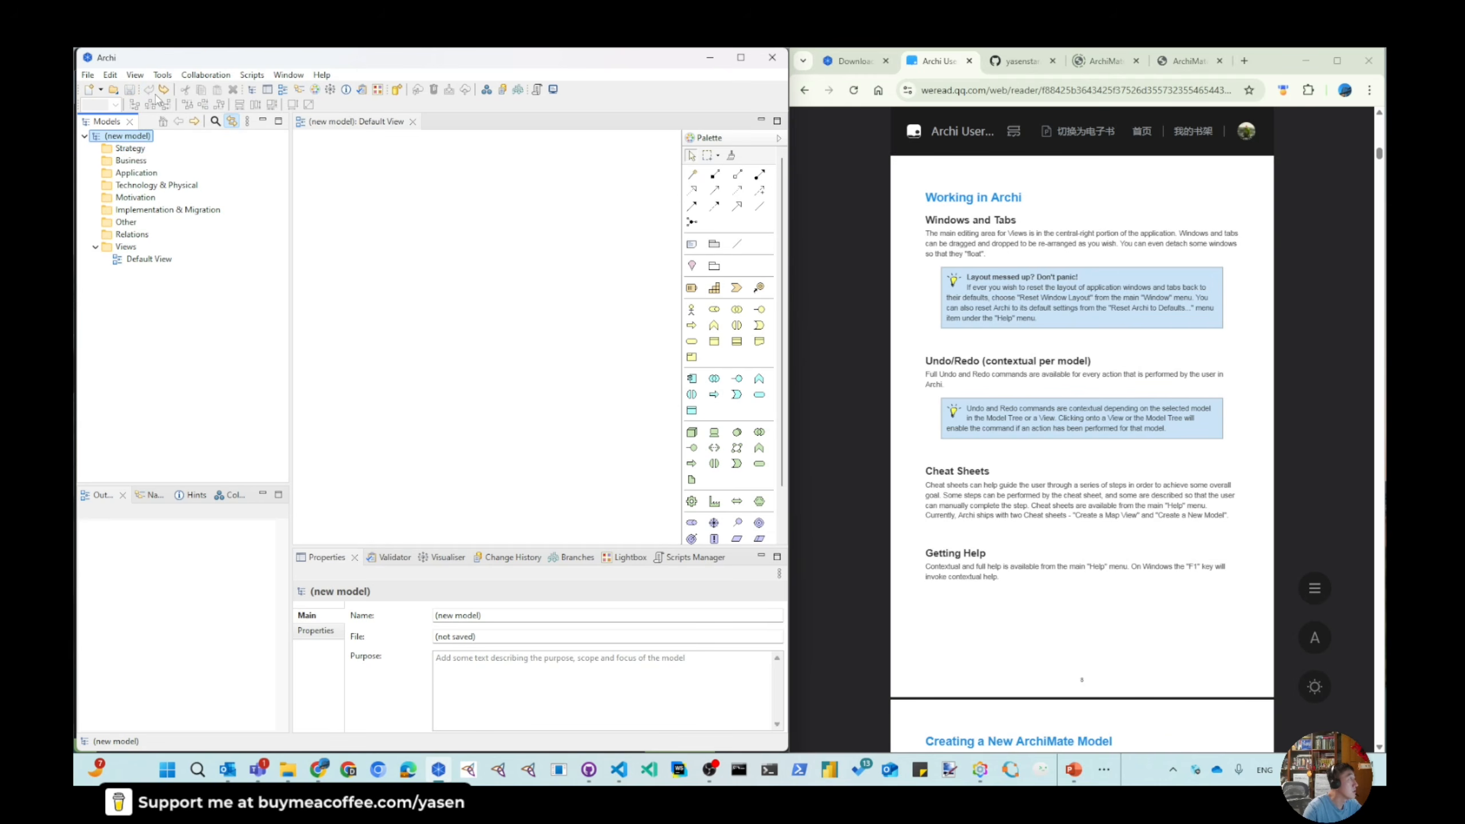
click(164, 89)
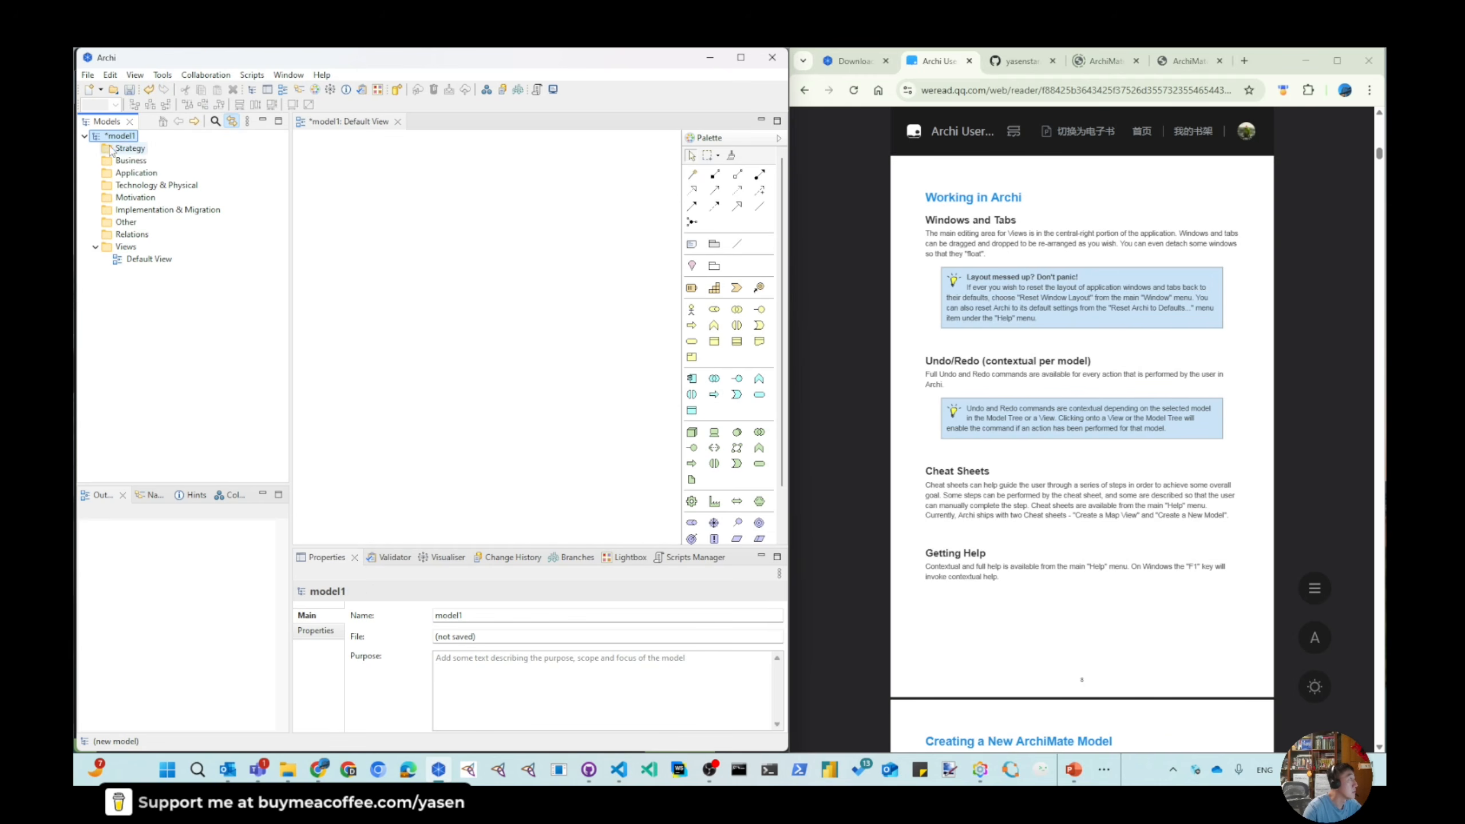
Step: Create a second ArchiMate model named model2, and undo and redo its renaming
click(88, 92)
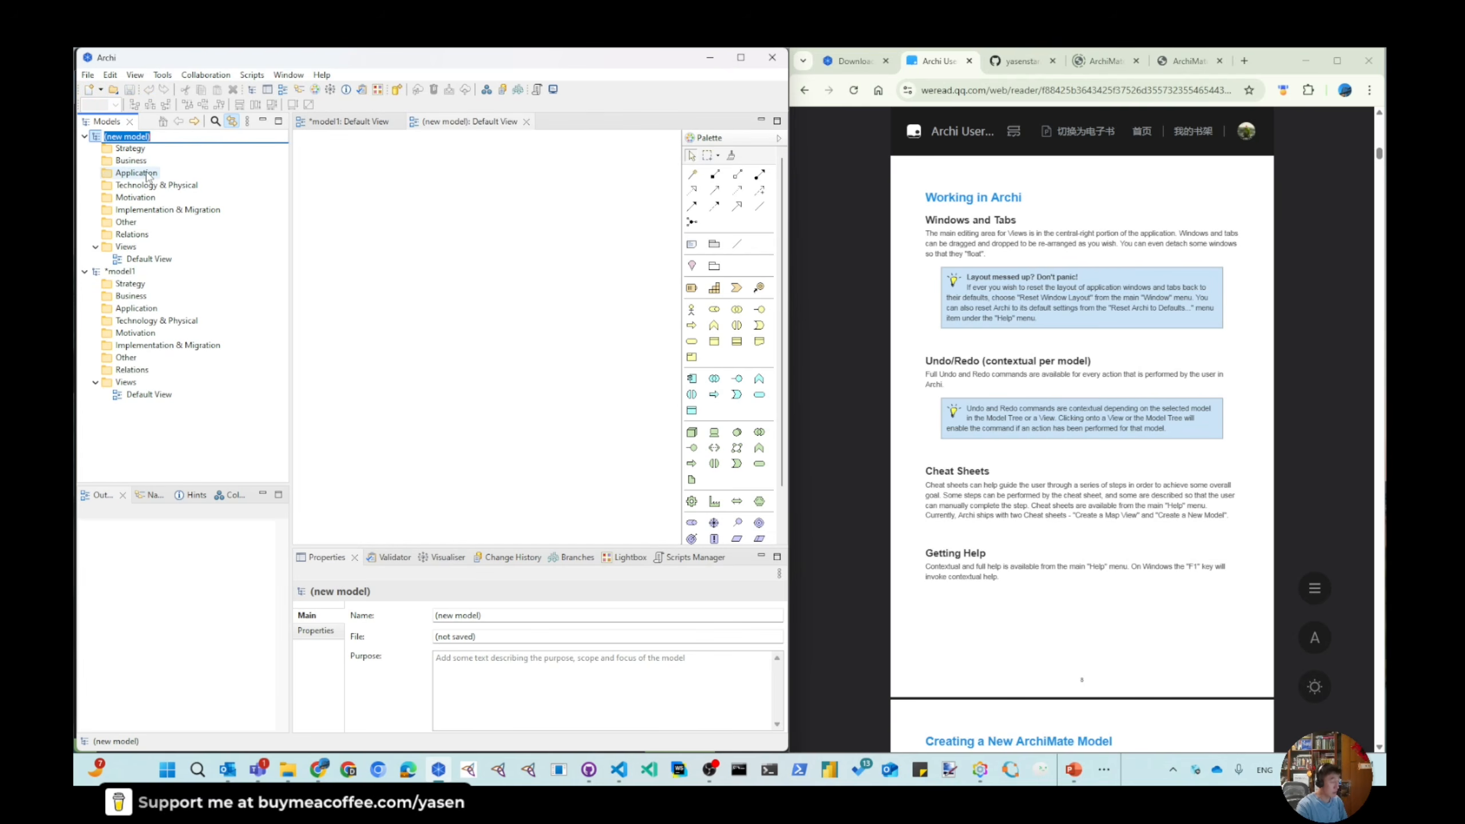
text(model)
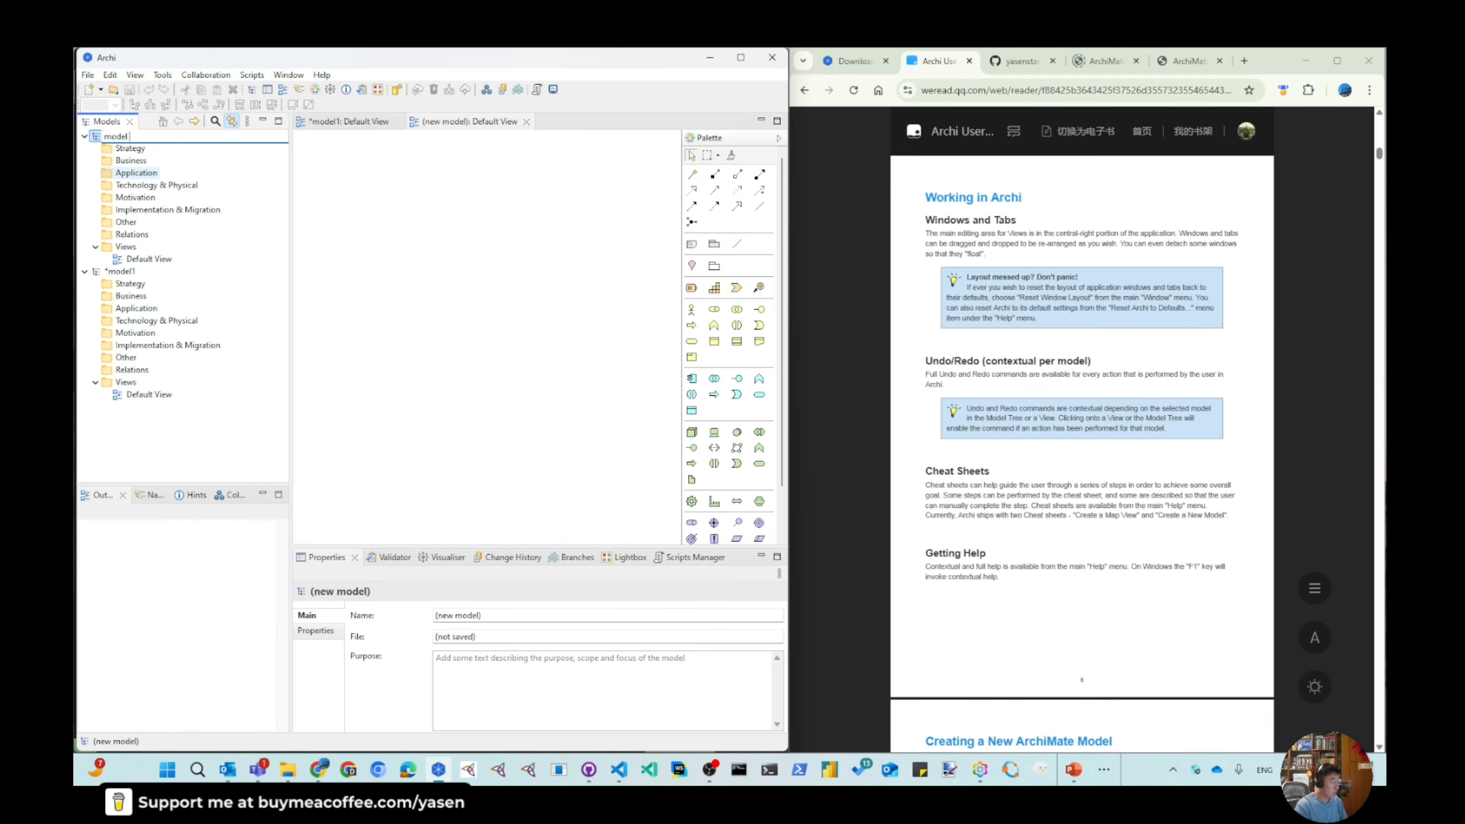
text(2)
key(Return)
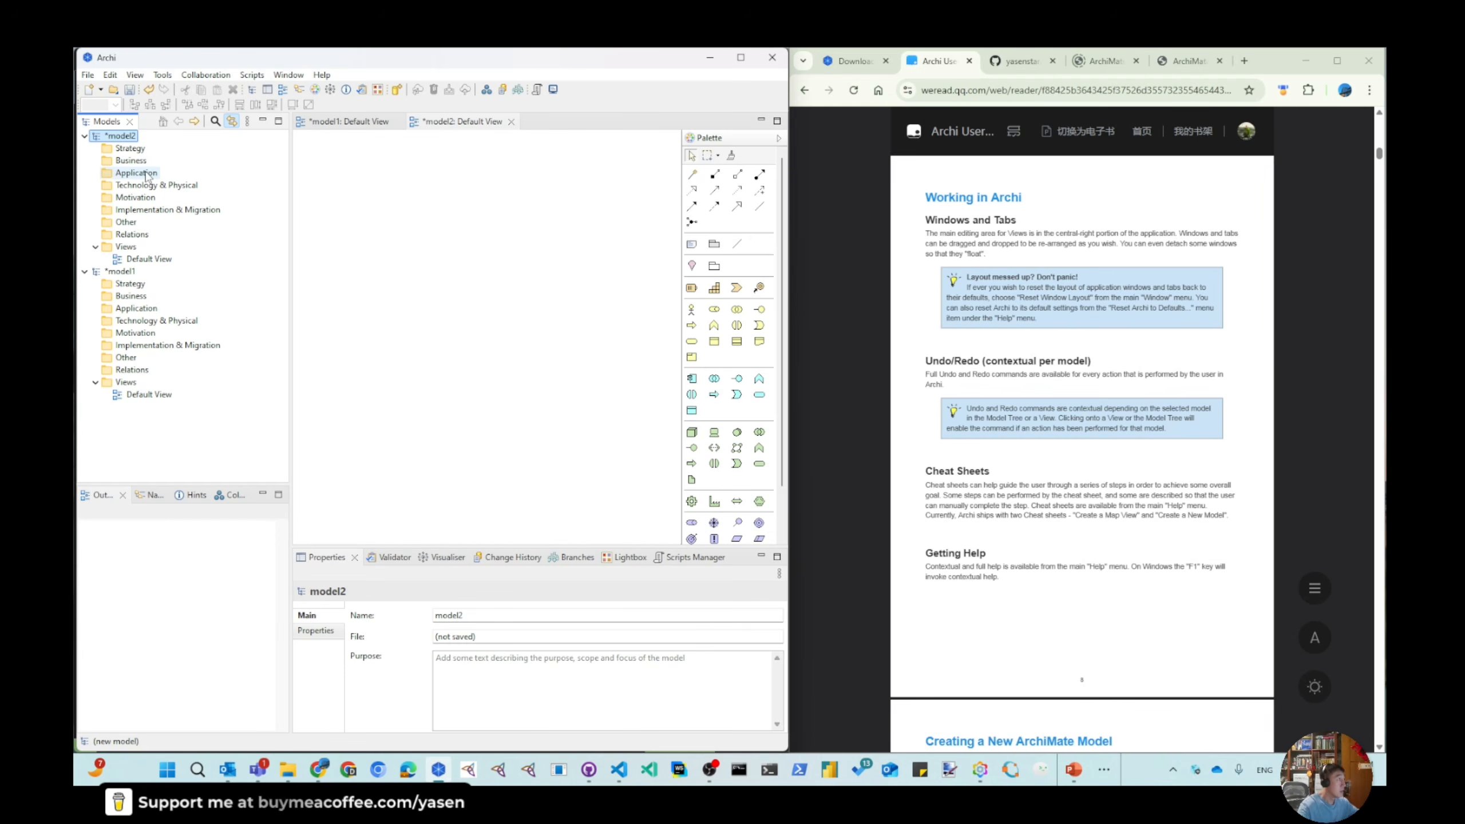
click(149, 91)
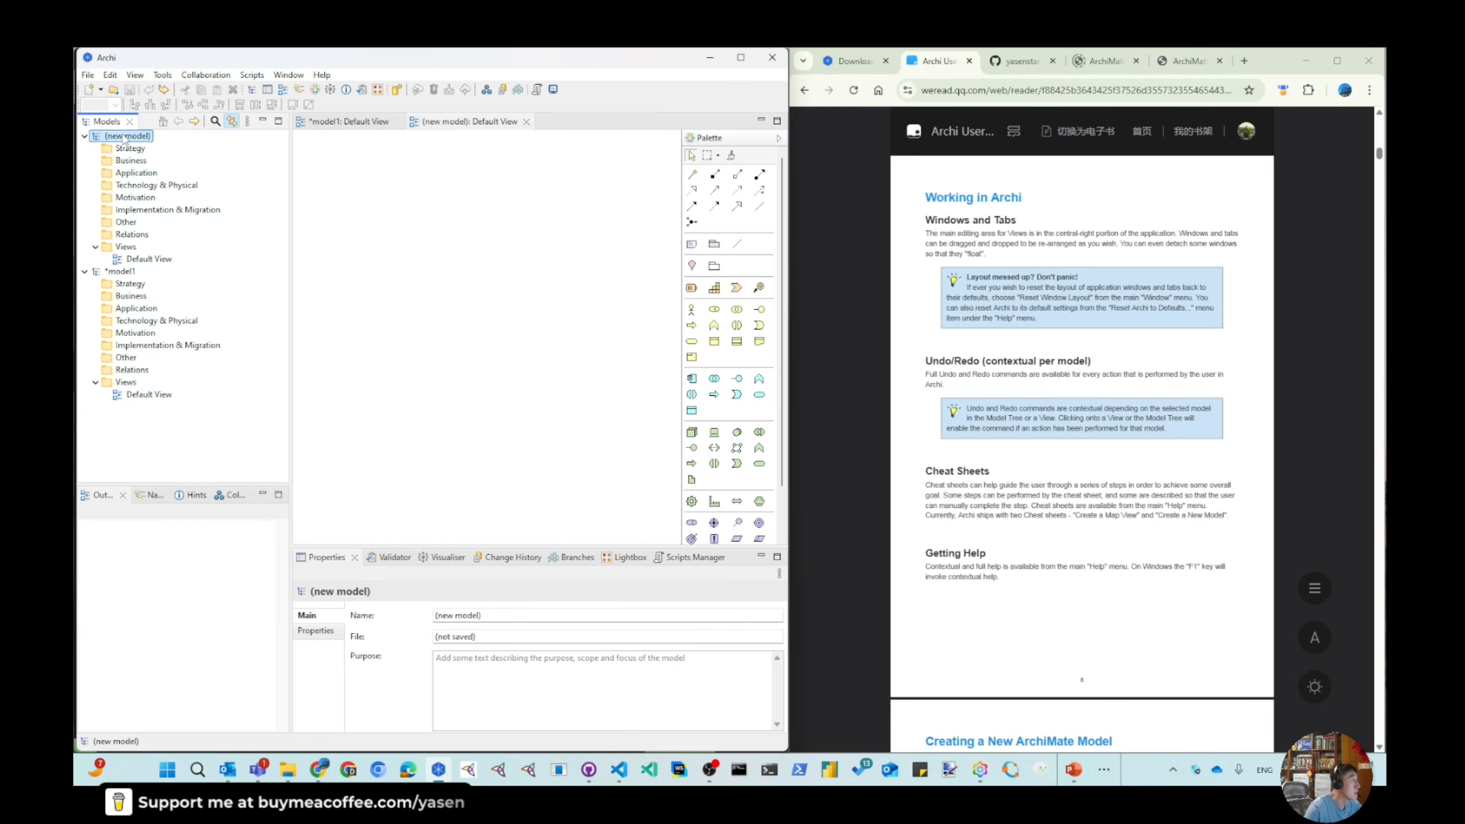
click(164, 90)
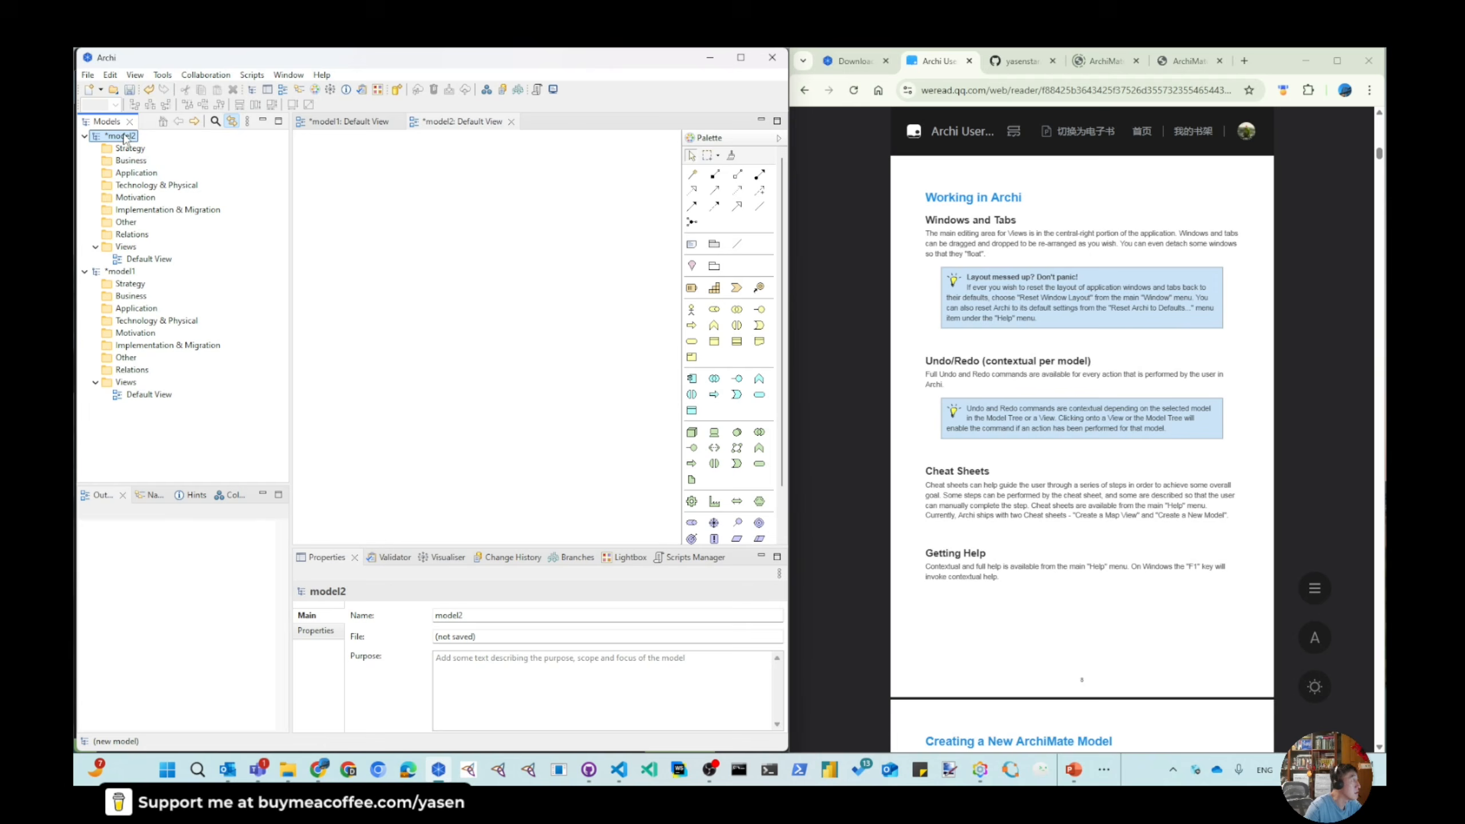
Step: Select model1 in the model tree and undo and redo its renaming independently of model2
click(130, 274)
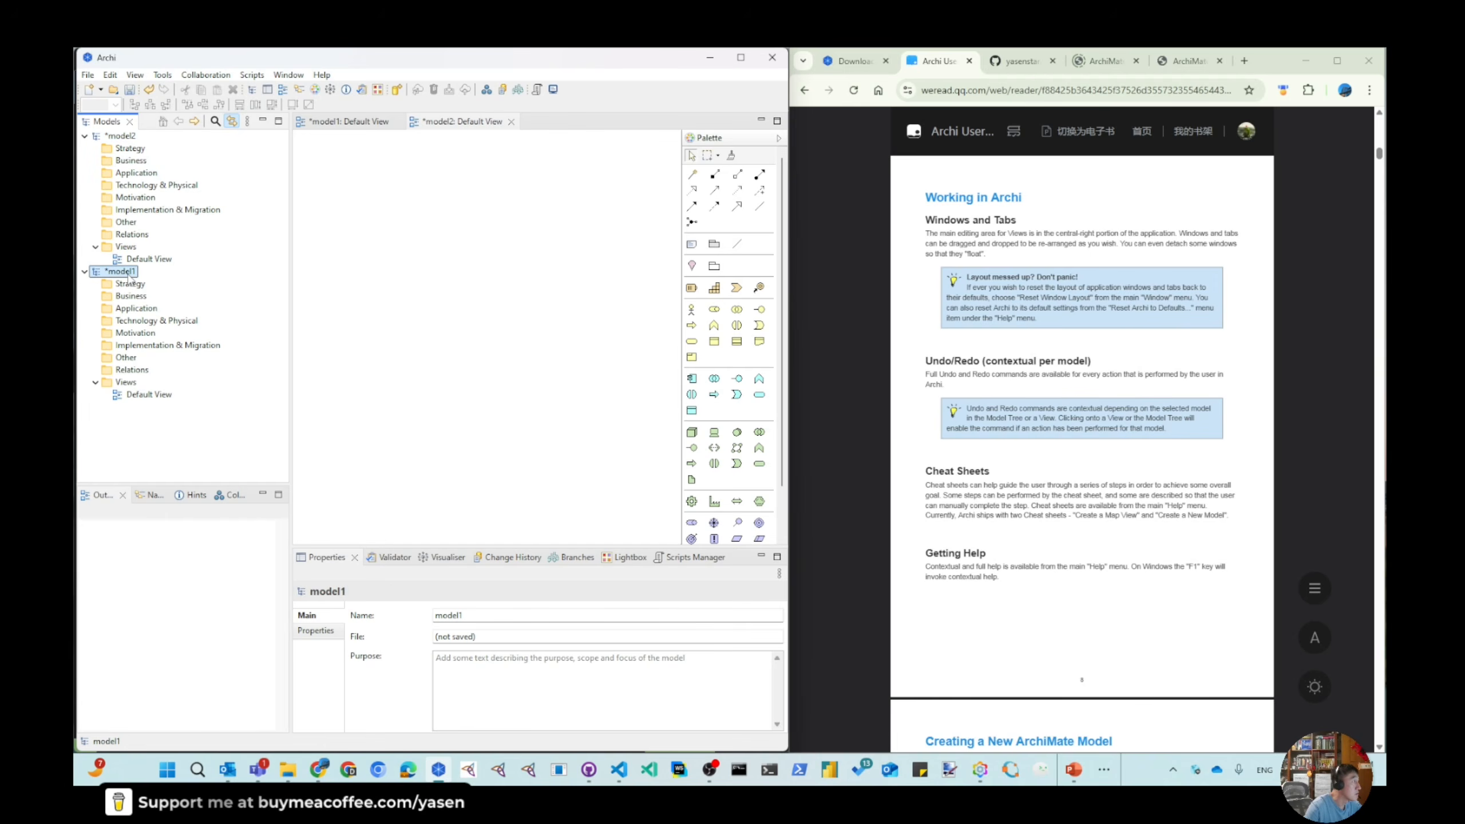
click(149, 90)
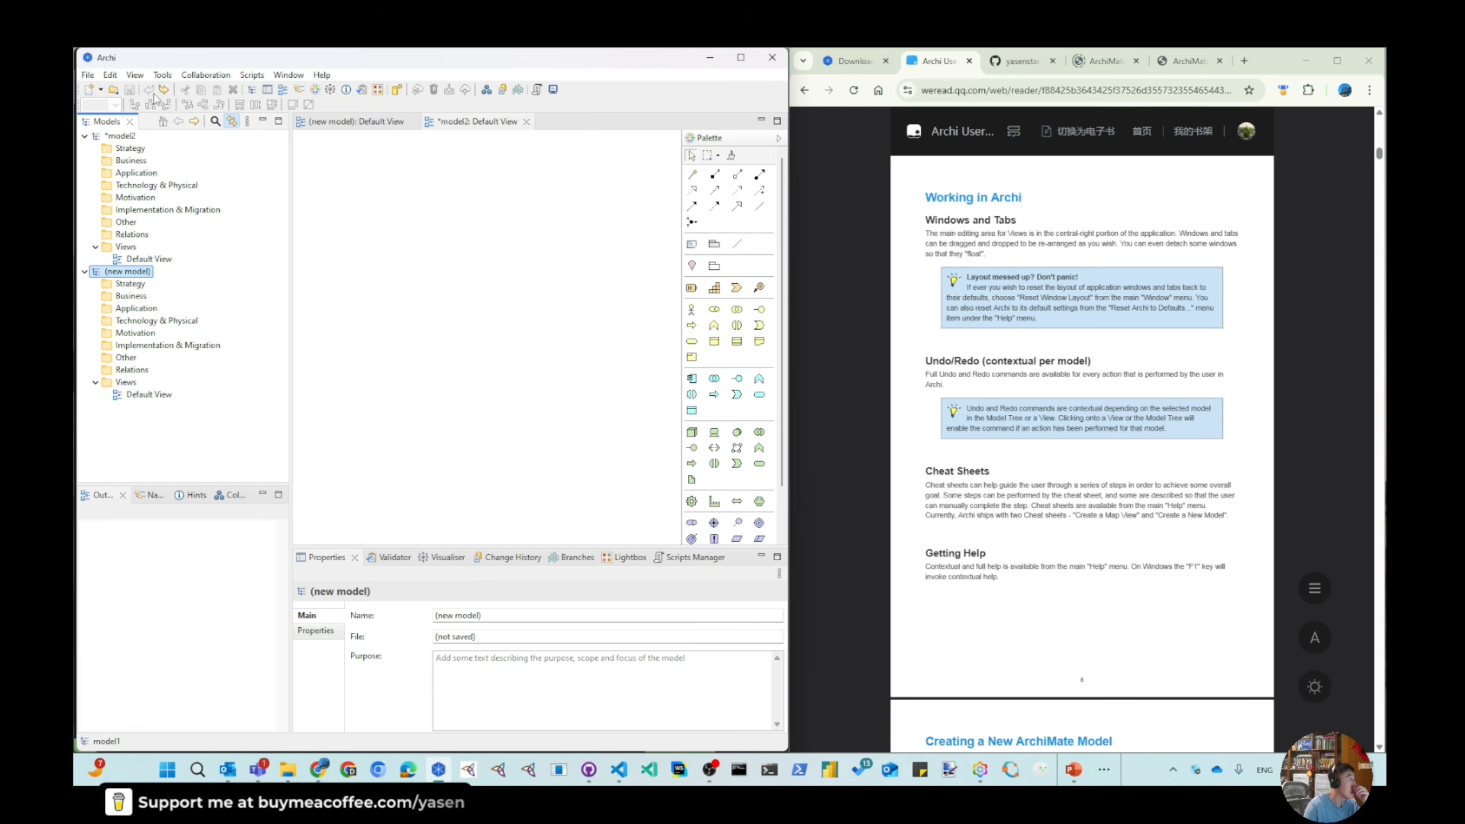
click(132, 272)
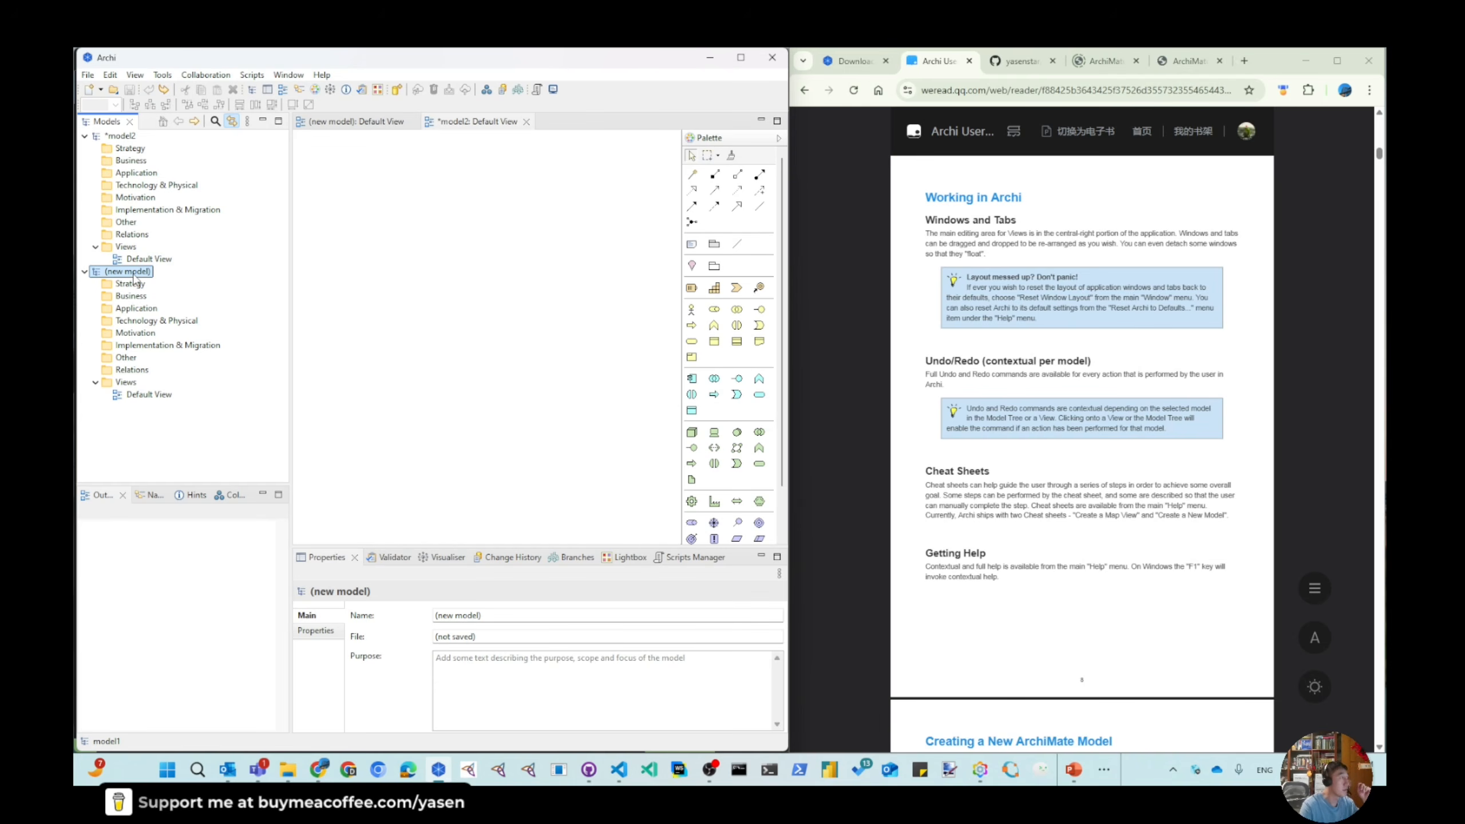
click(164, 90)
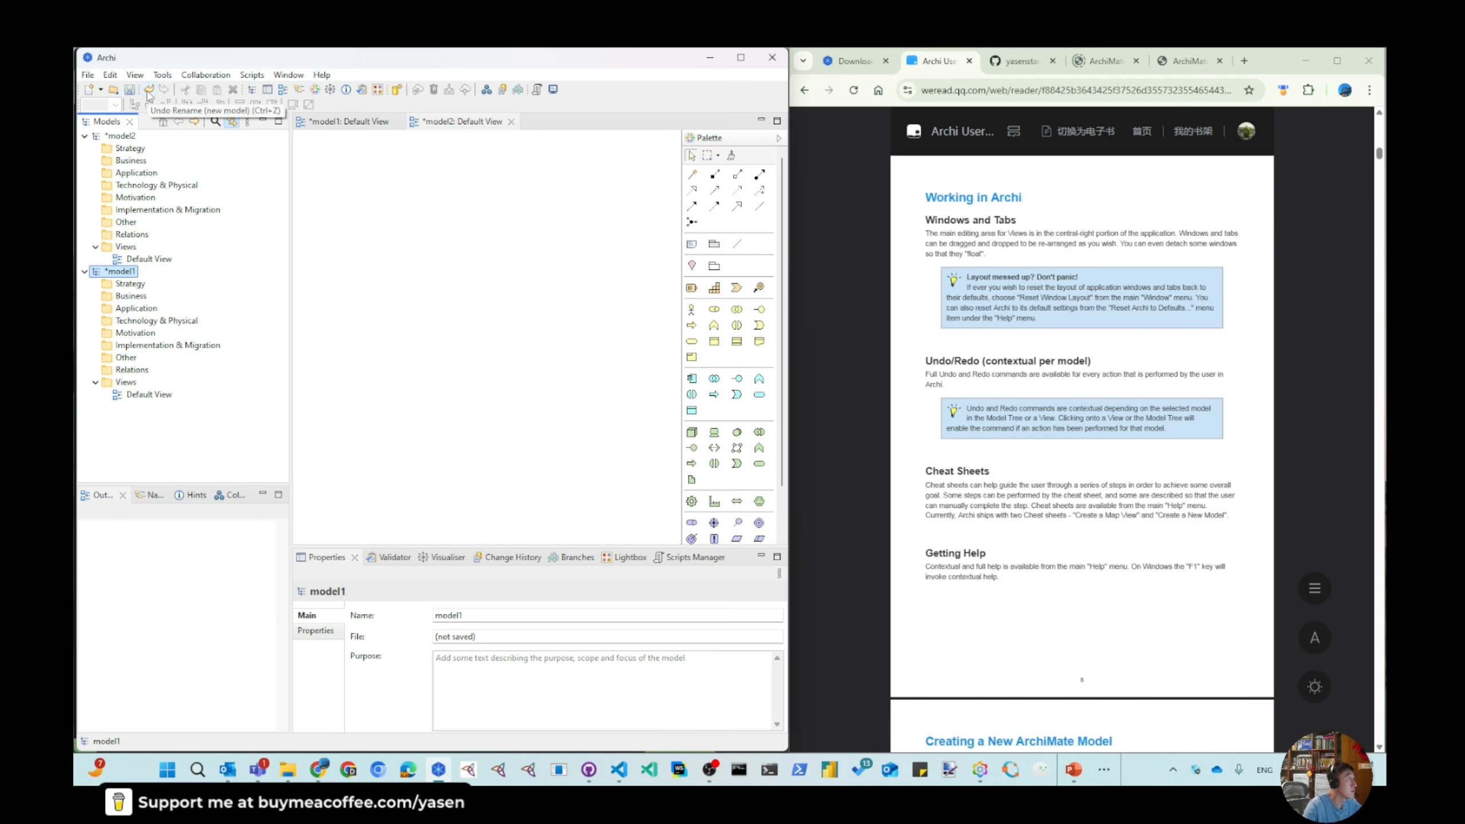
click(108, 74)
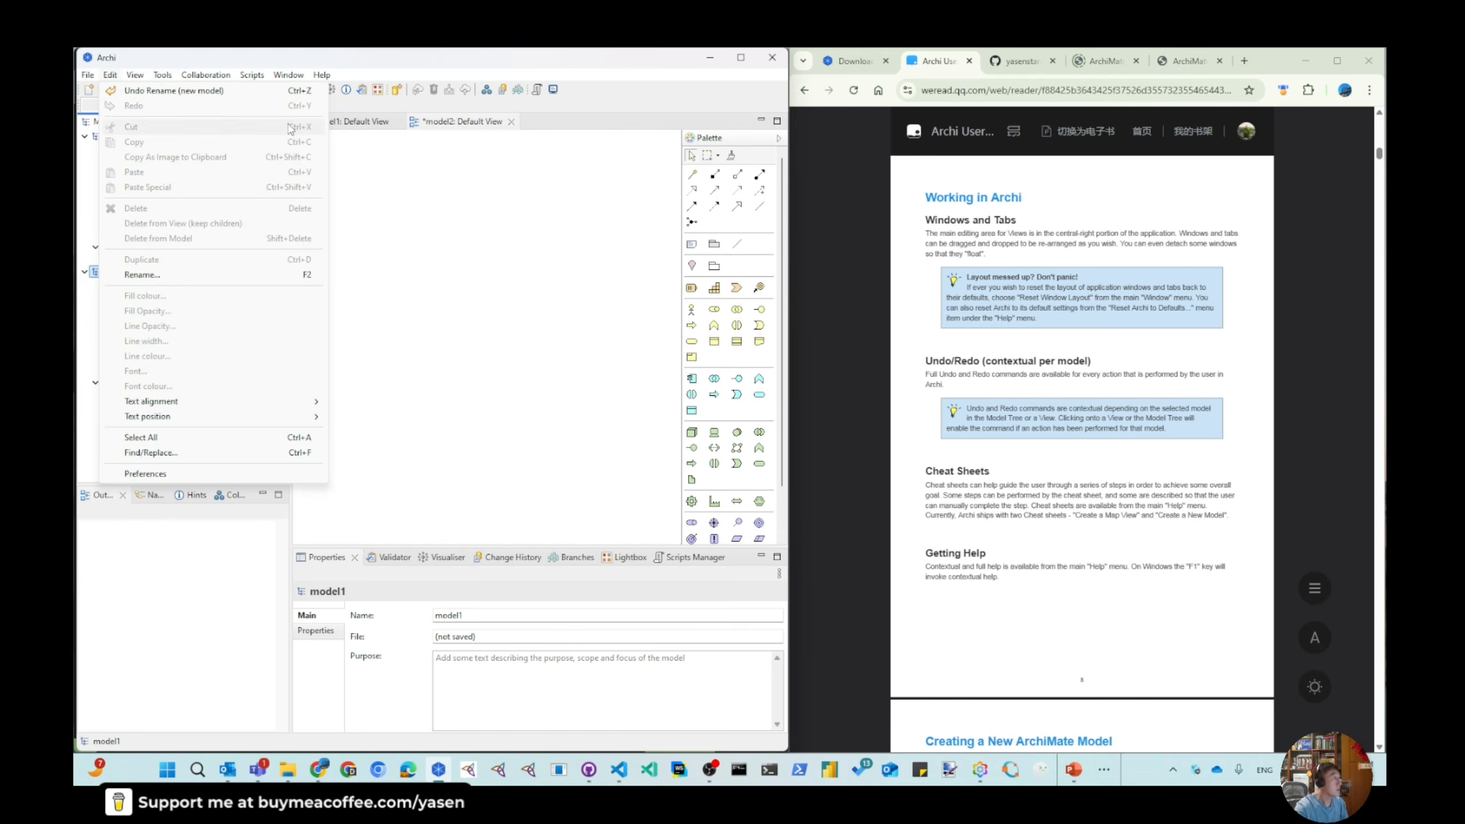
click(245, 61)
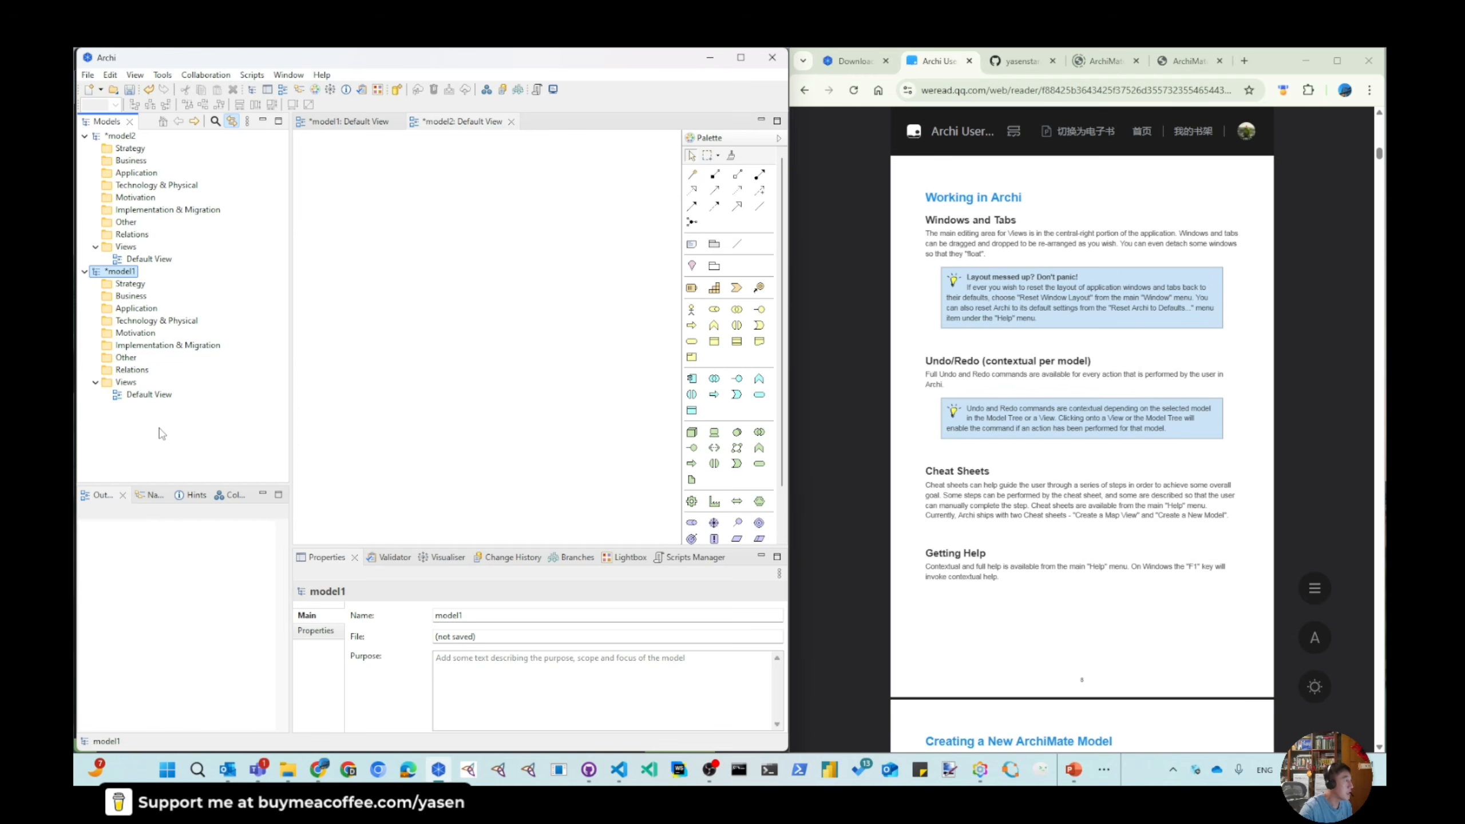
click(145, 395)
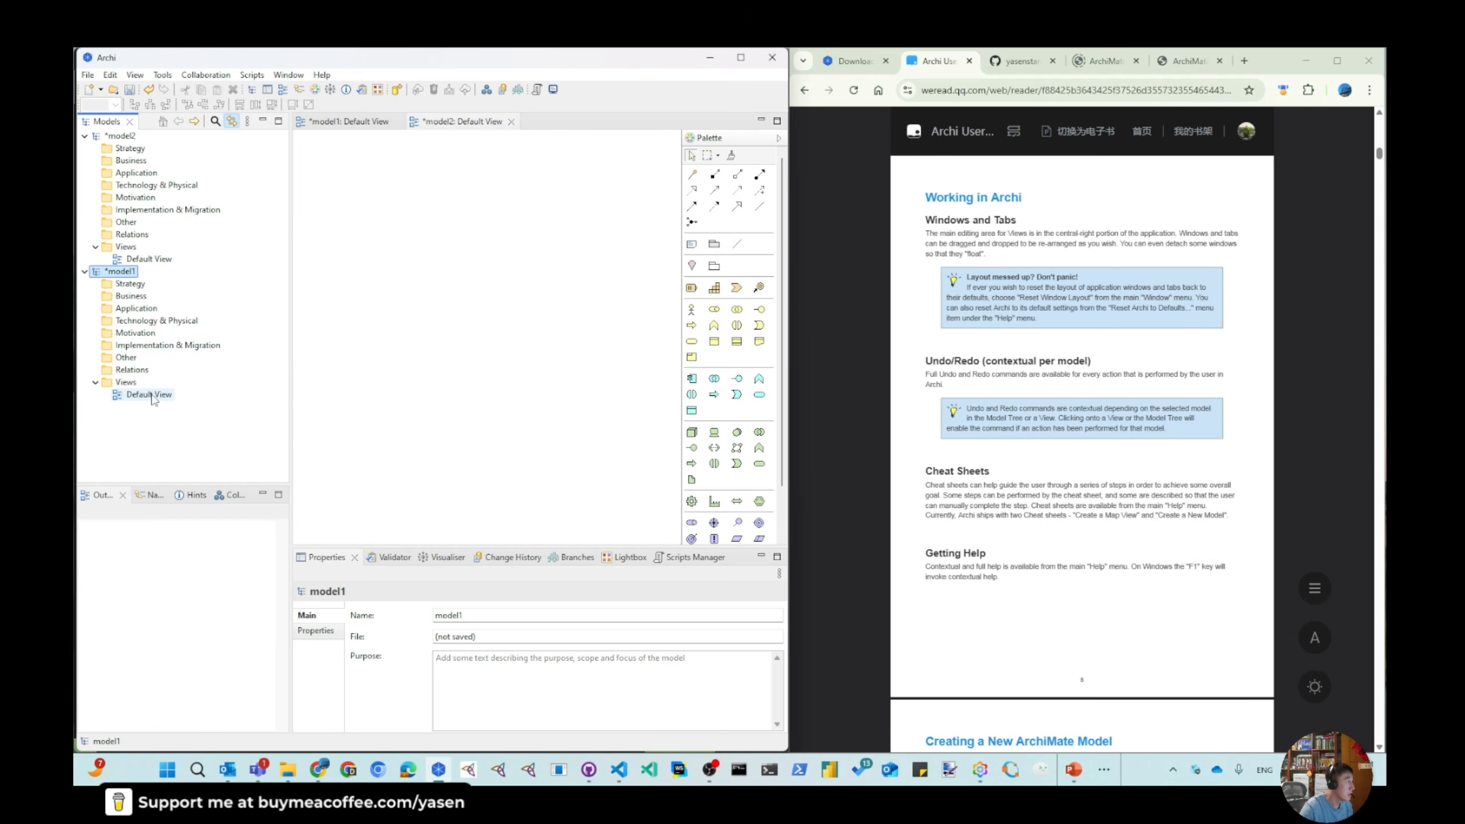
Step: Rename the Default View of model1 as myView in the model tree
click(122, 137)
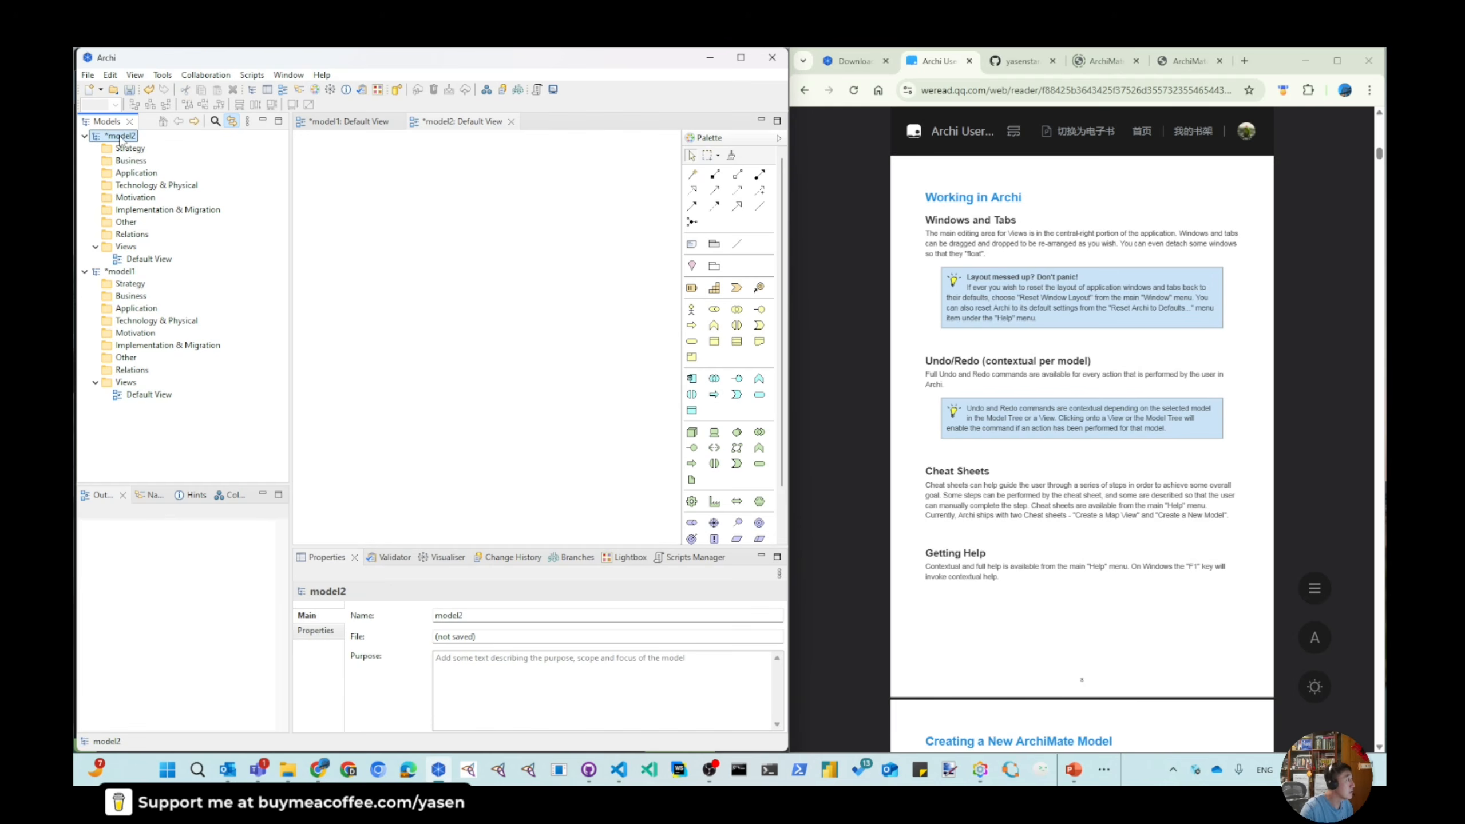
click(146, 395)
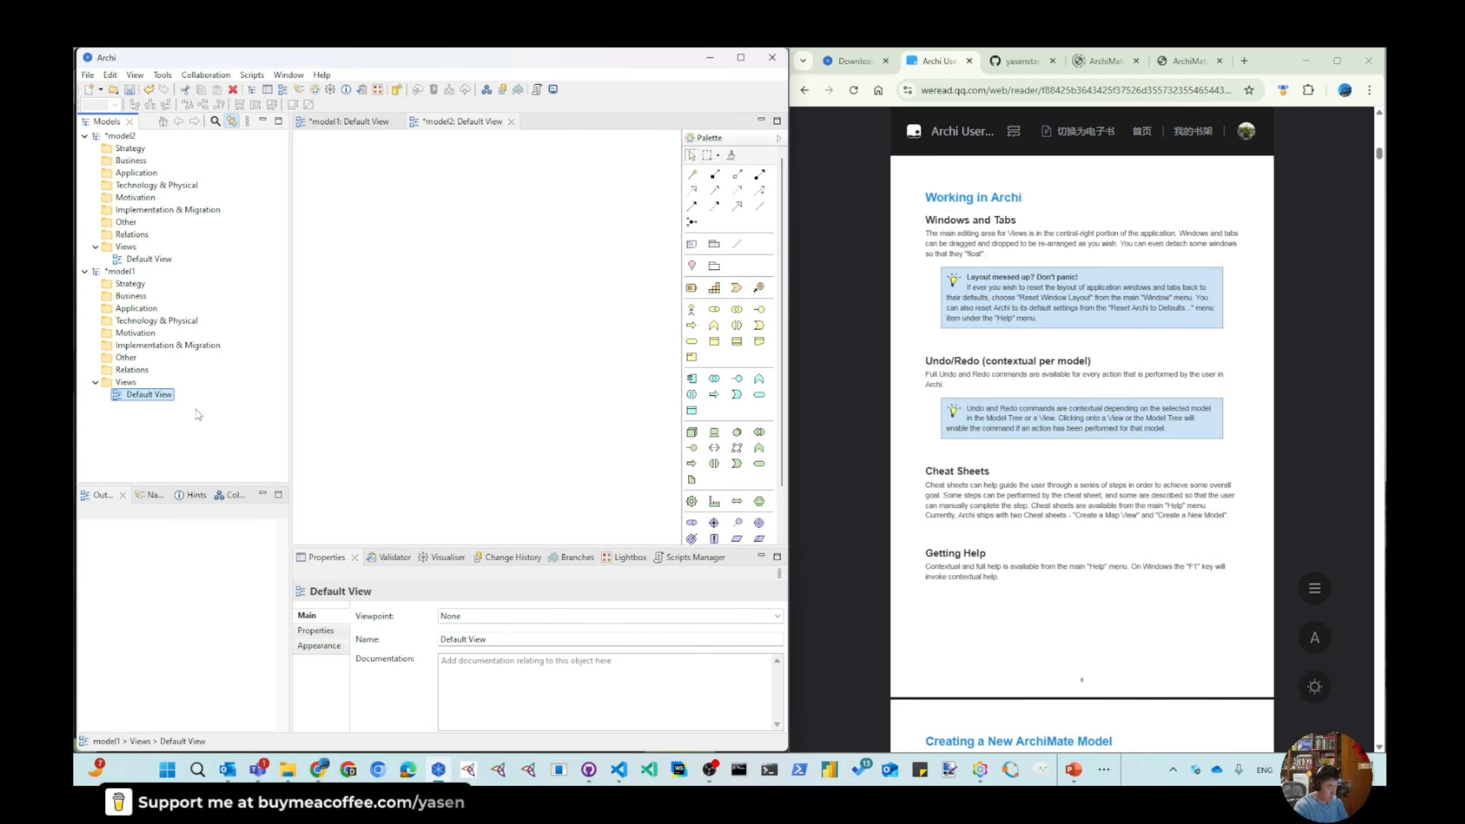
key(F2)
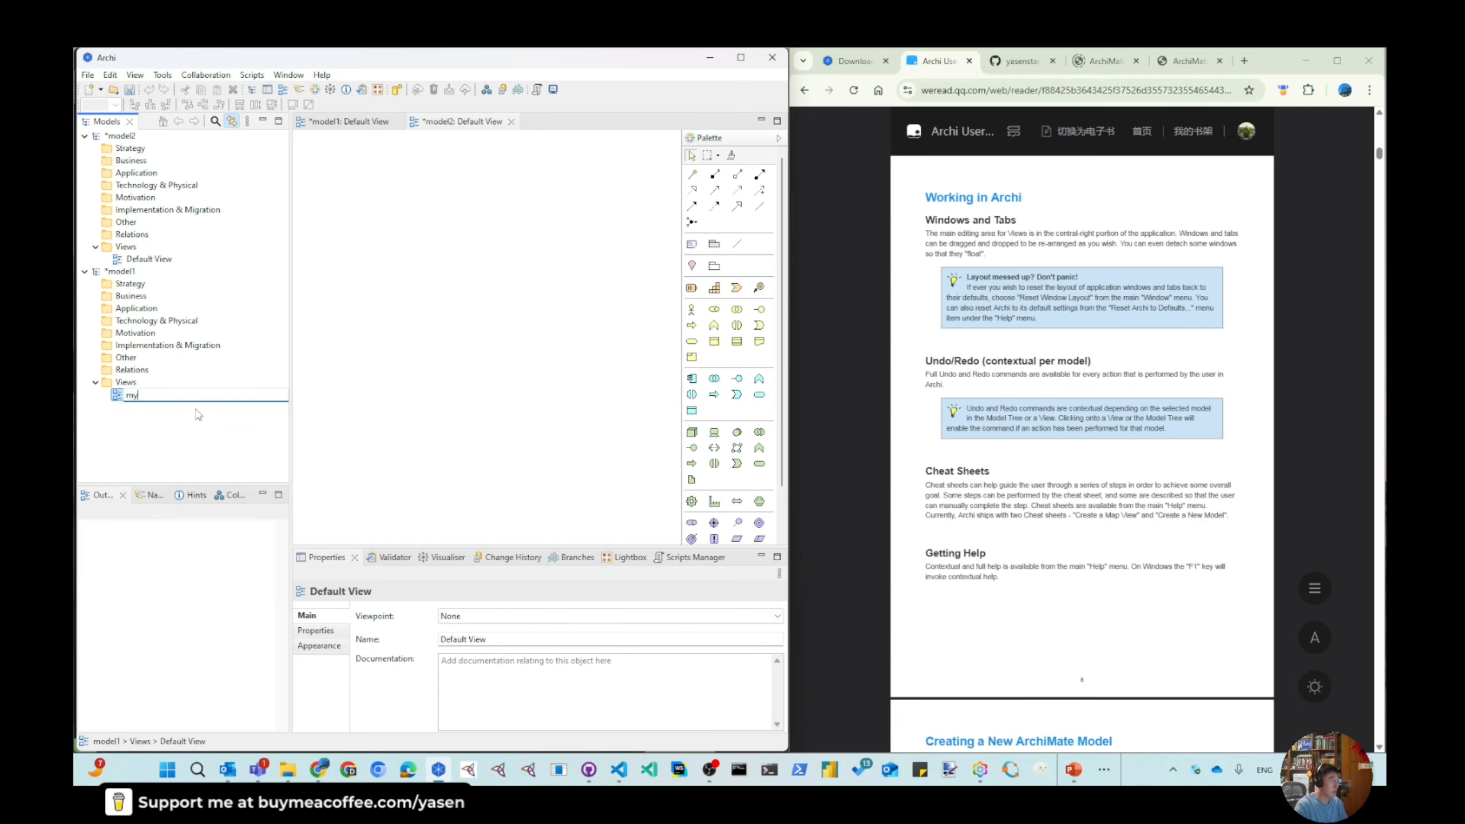
key(Return)
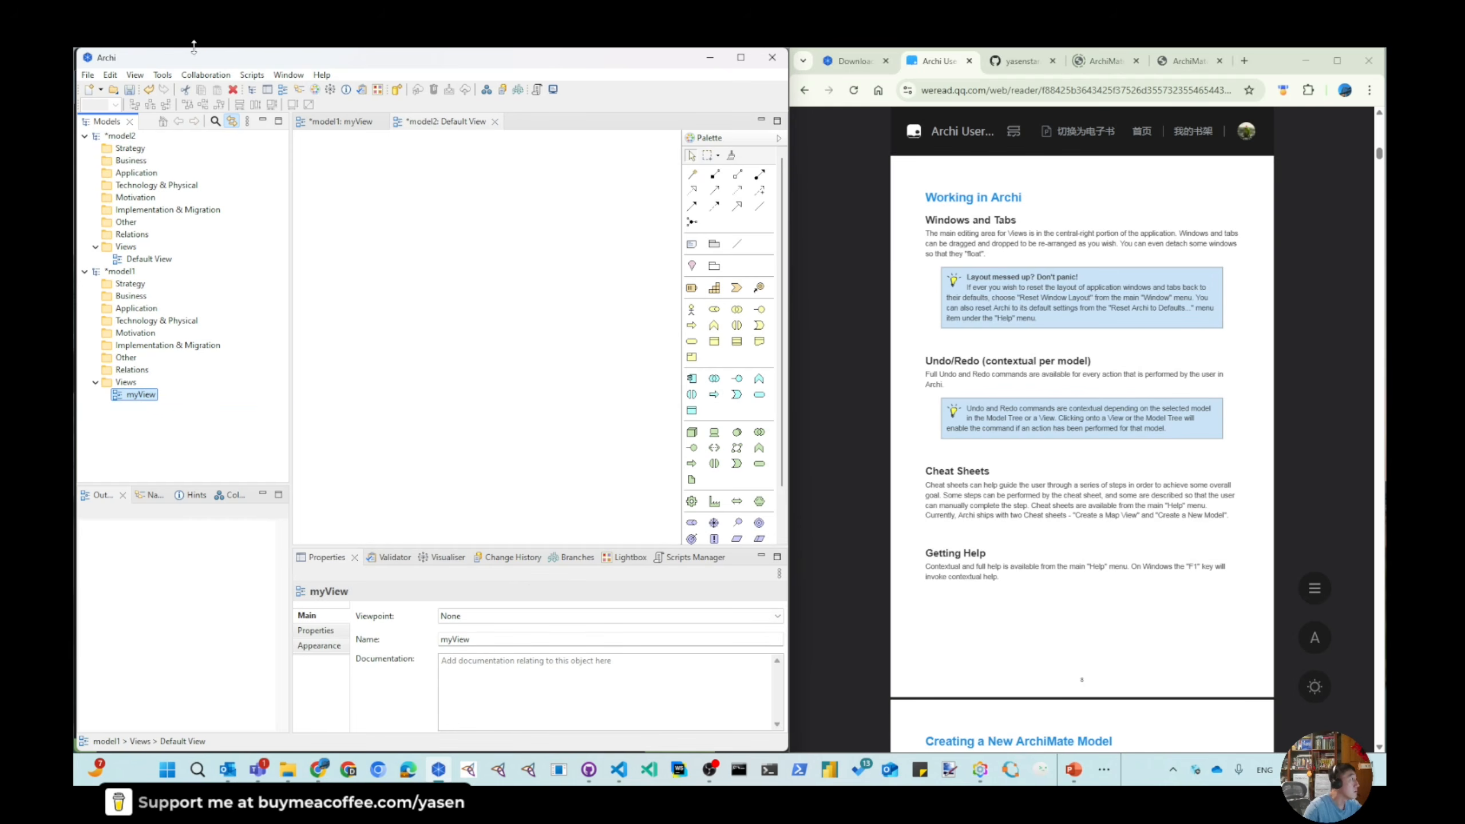
Step: Select model2 in the model tree, and undo and redo its renaming while leaving model1 alone
click(120, 136)
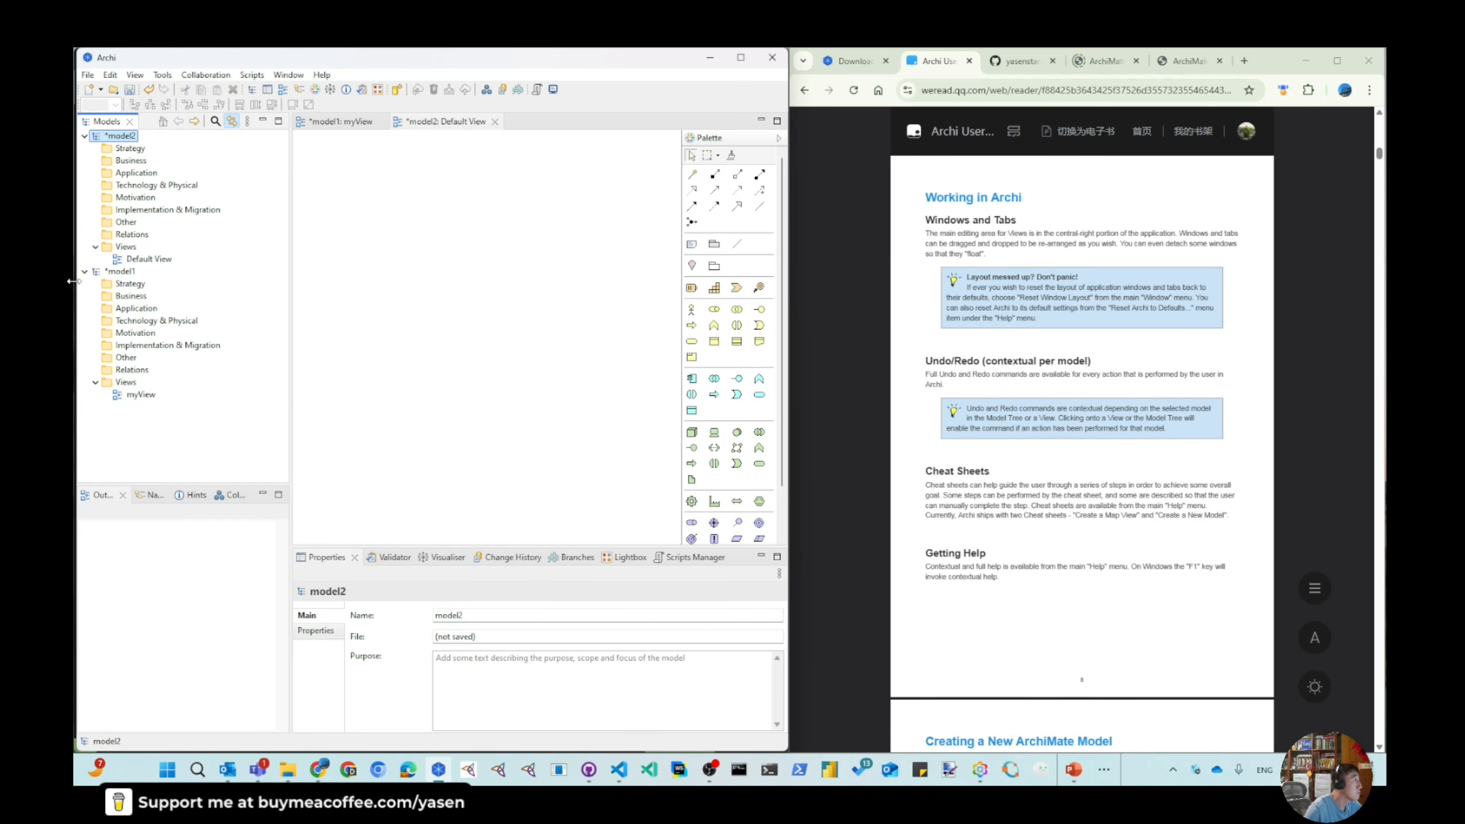
click(149, 91)
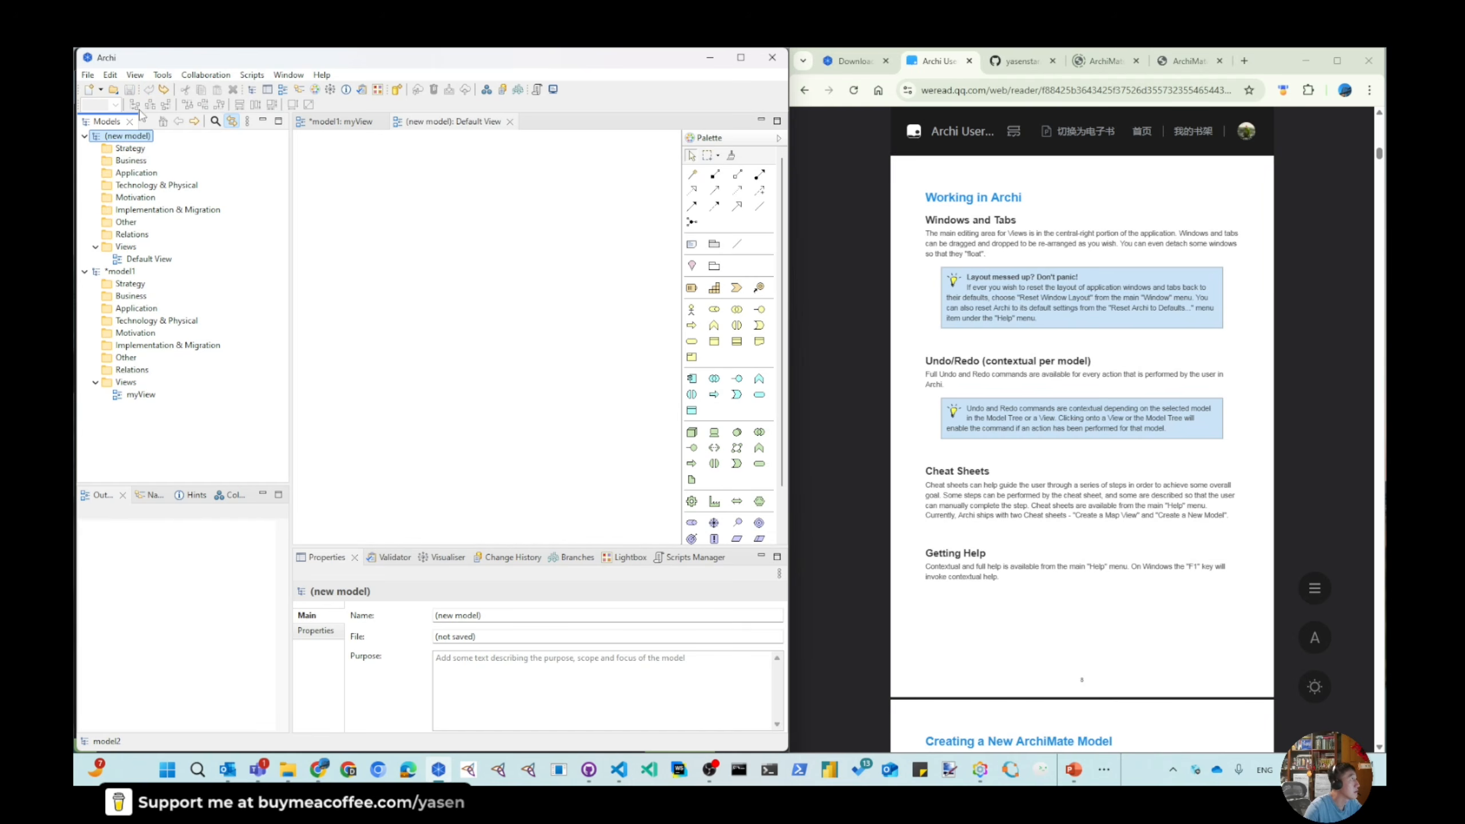
click(164, 90)
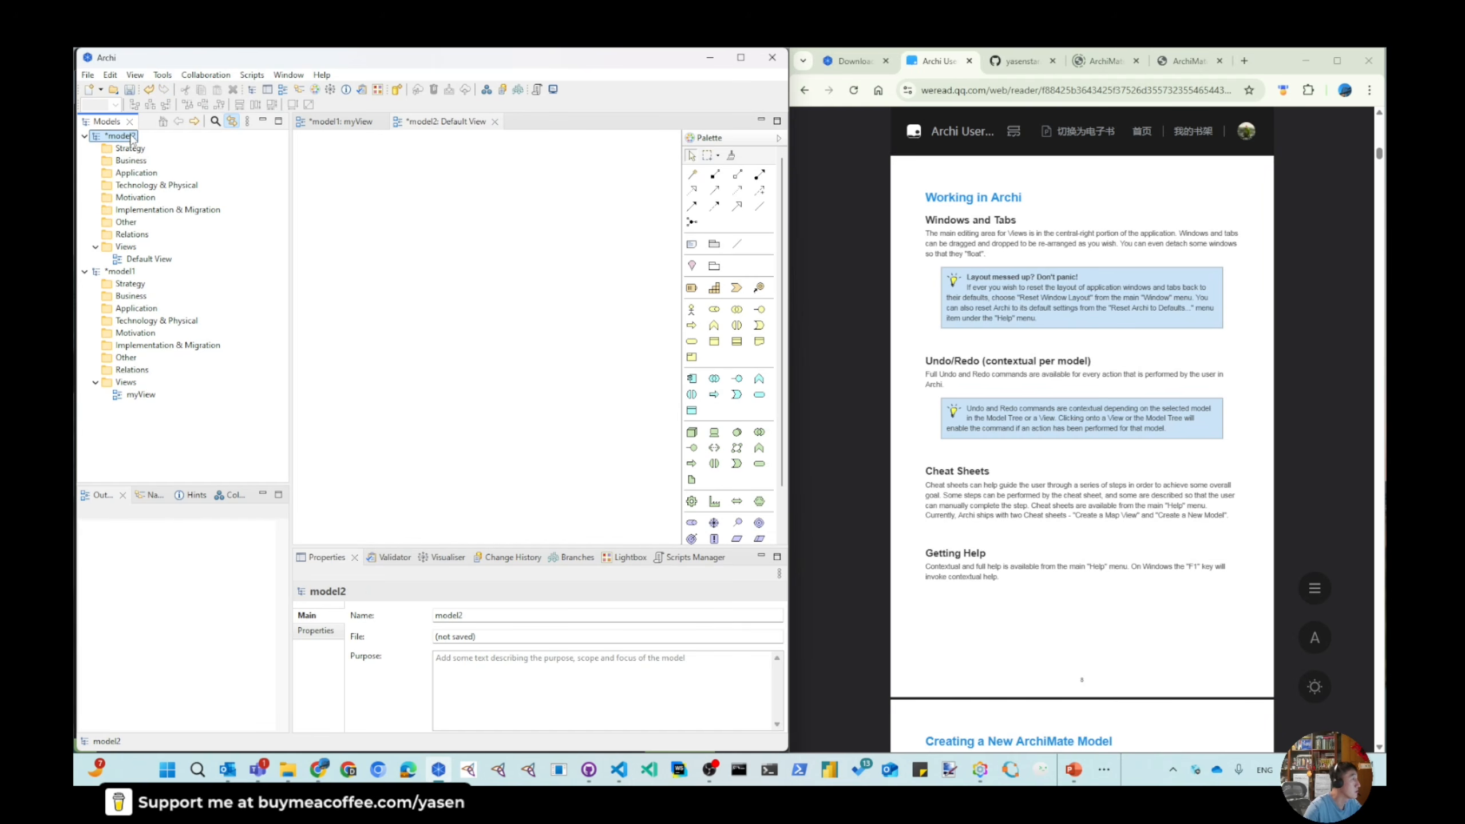
Step: Select model1 in the model tree, and undo and redo the renaming of its view
click(120, 271)
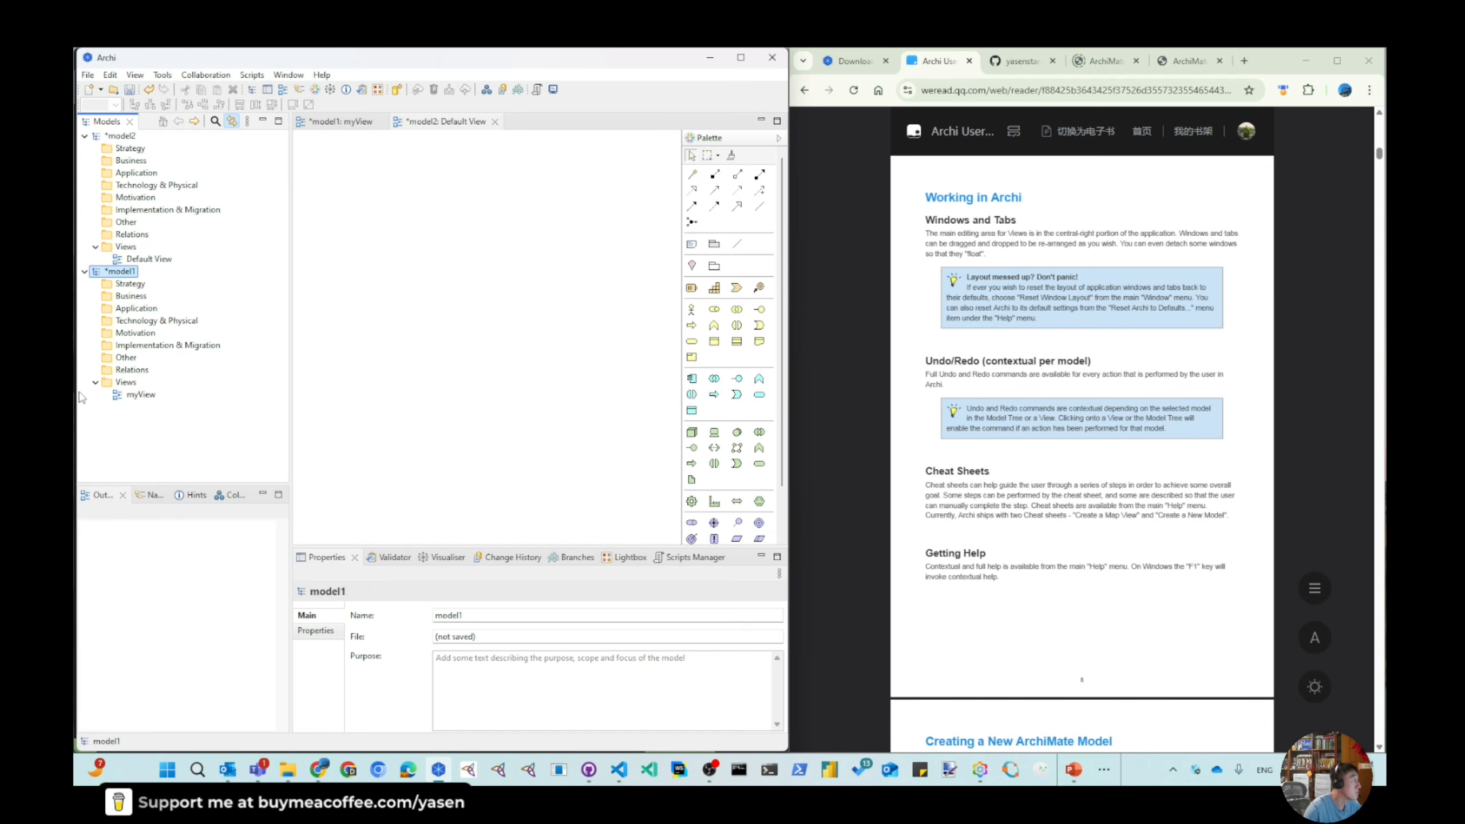
key(ctrl+z)
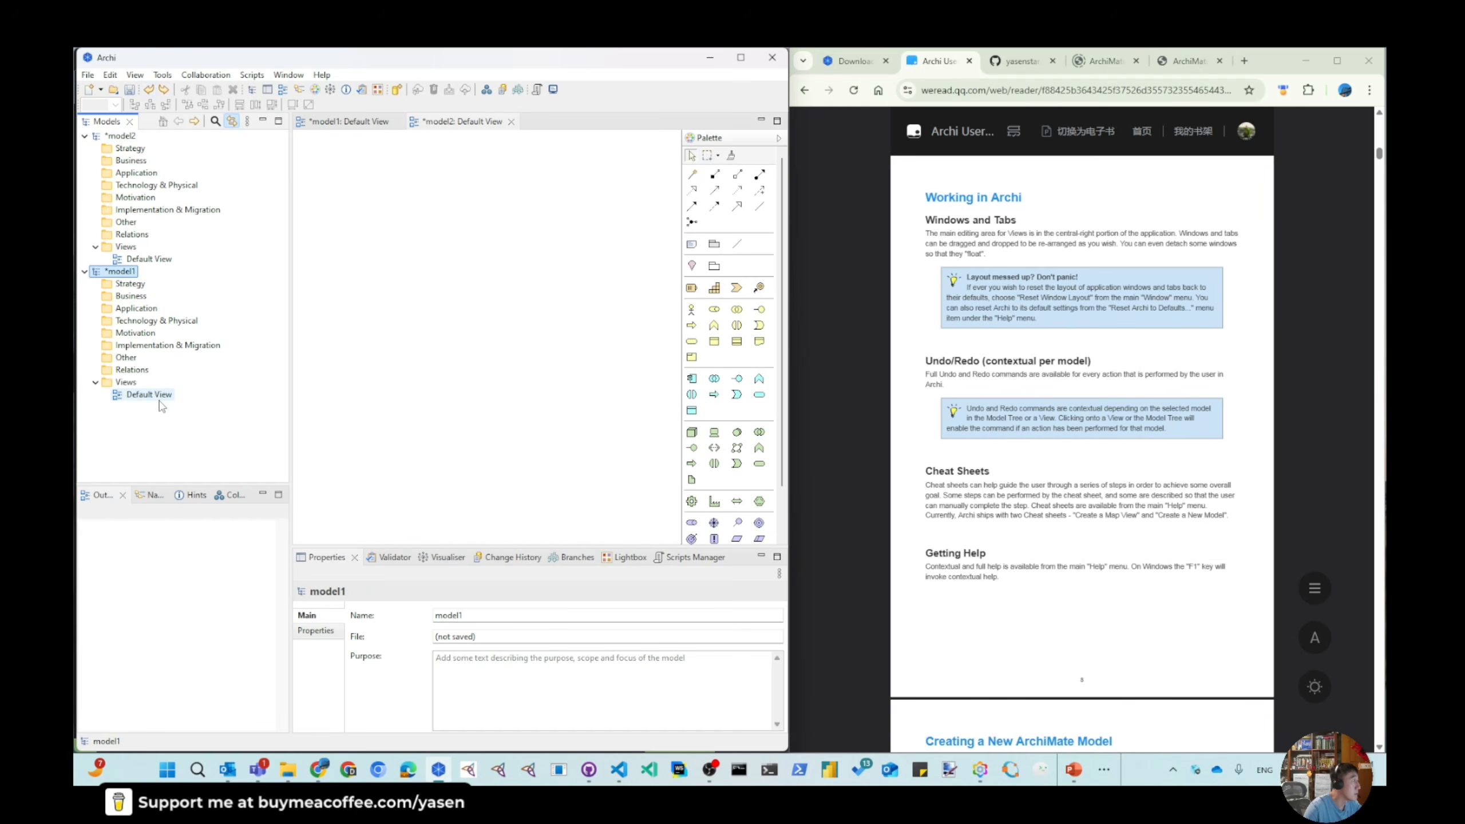
click(163, 90)
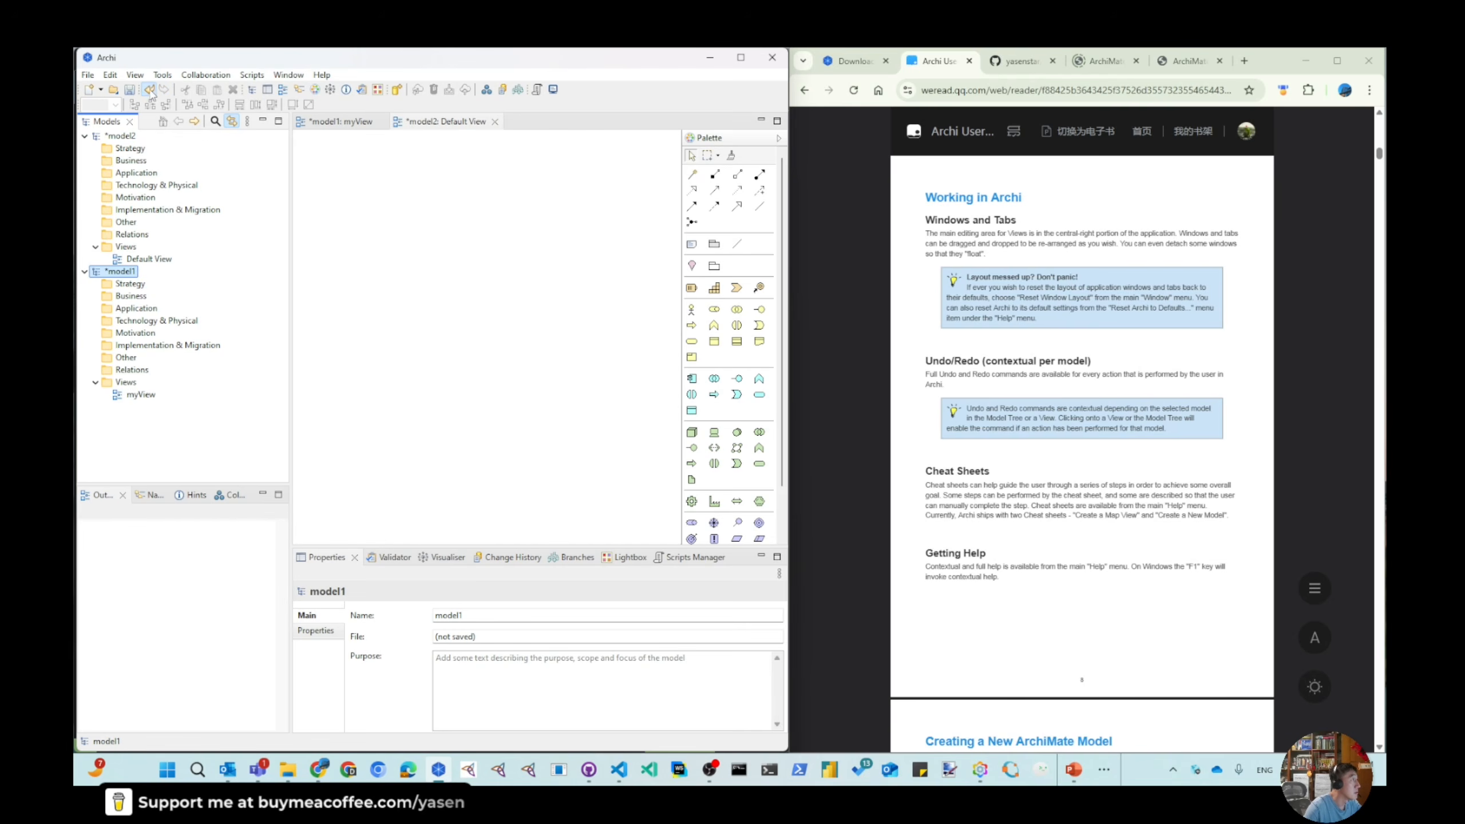
Step: Compare which action the Undo command offers when model1 is selected and when model2 is selected
click(109, 74)
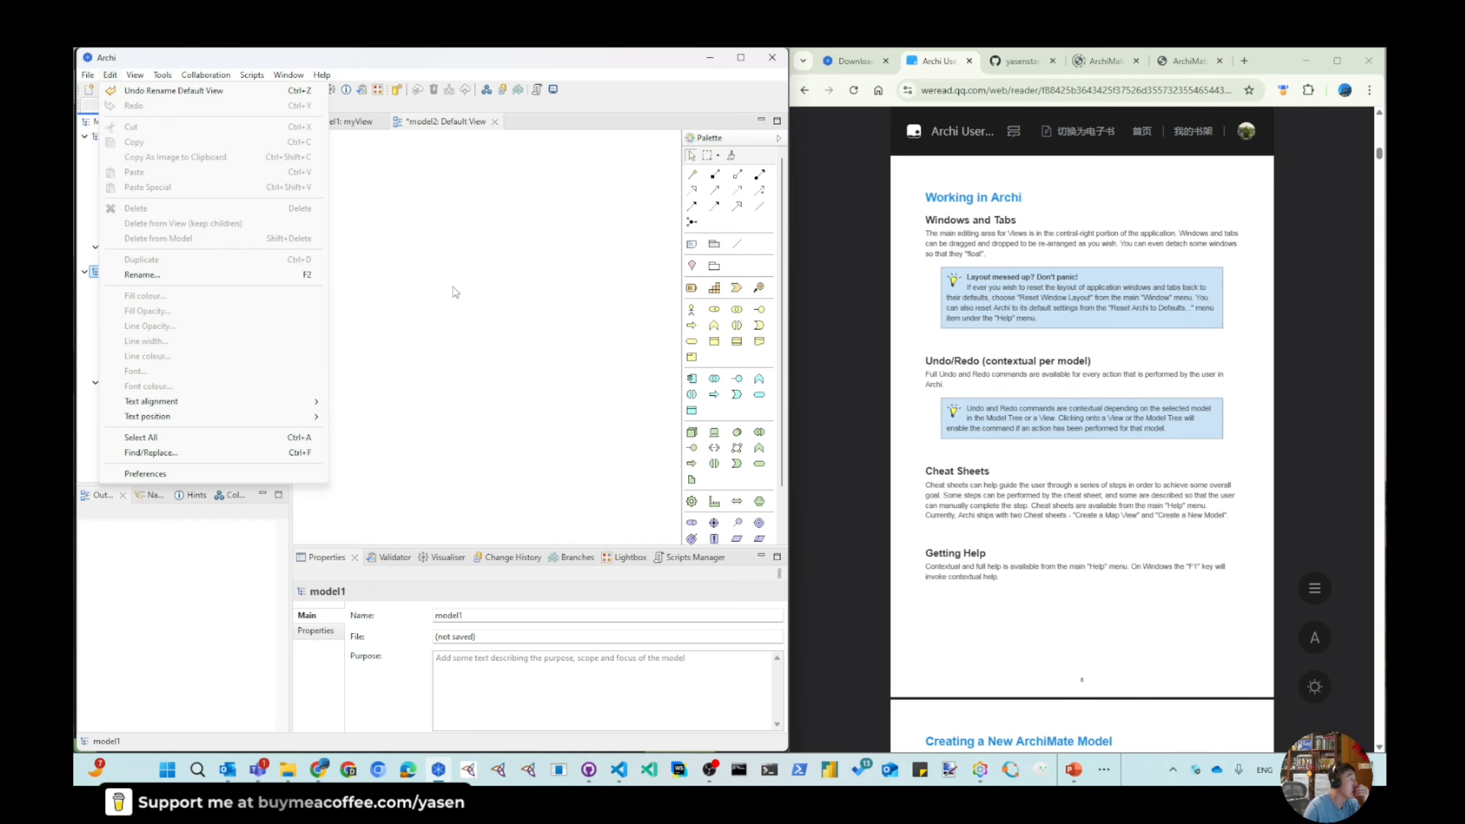
click(132, 92)
click(120, 136)
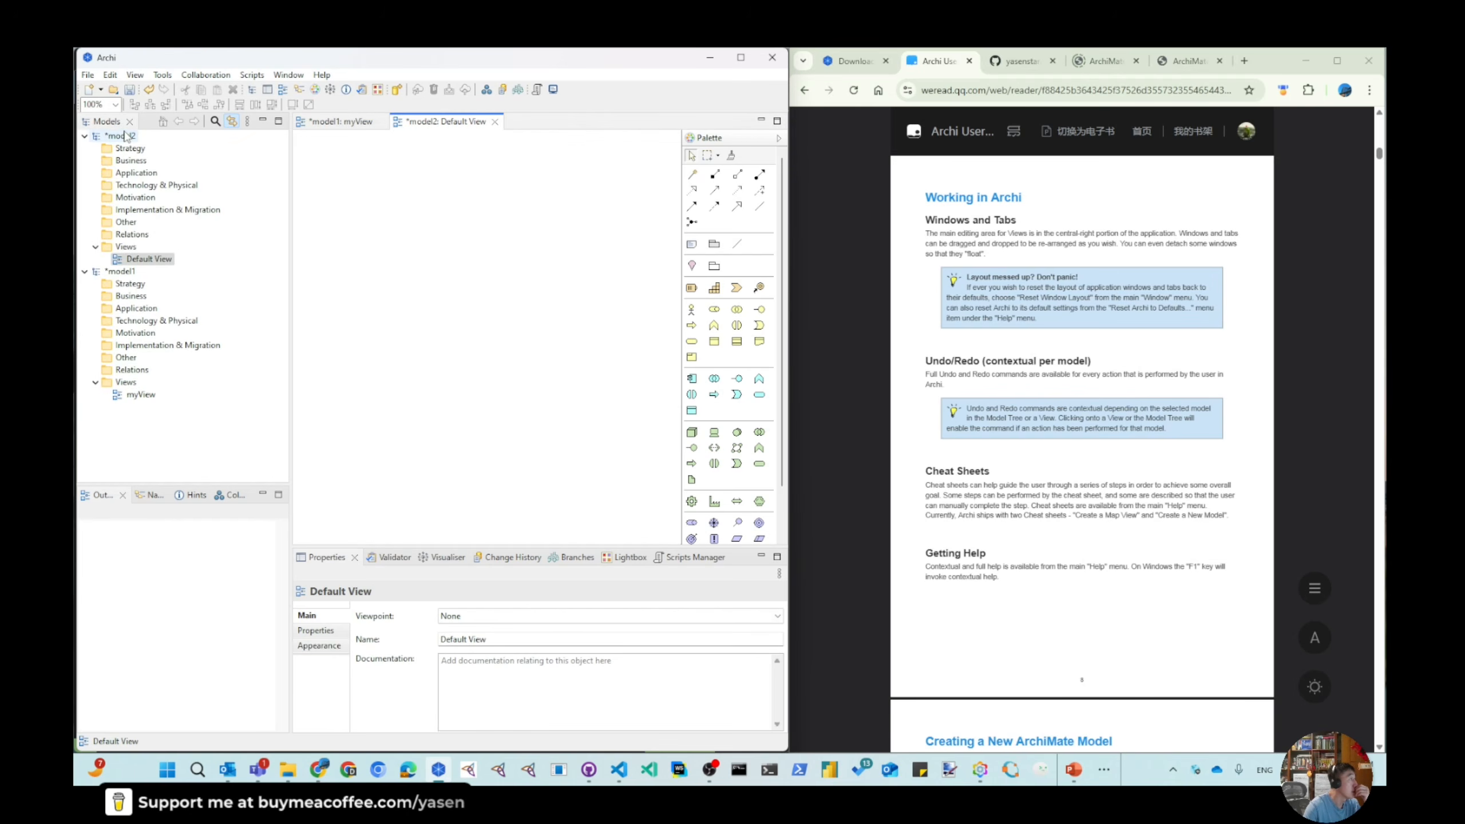
click(110, 75)
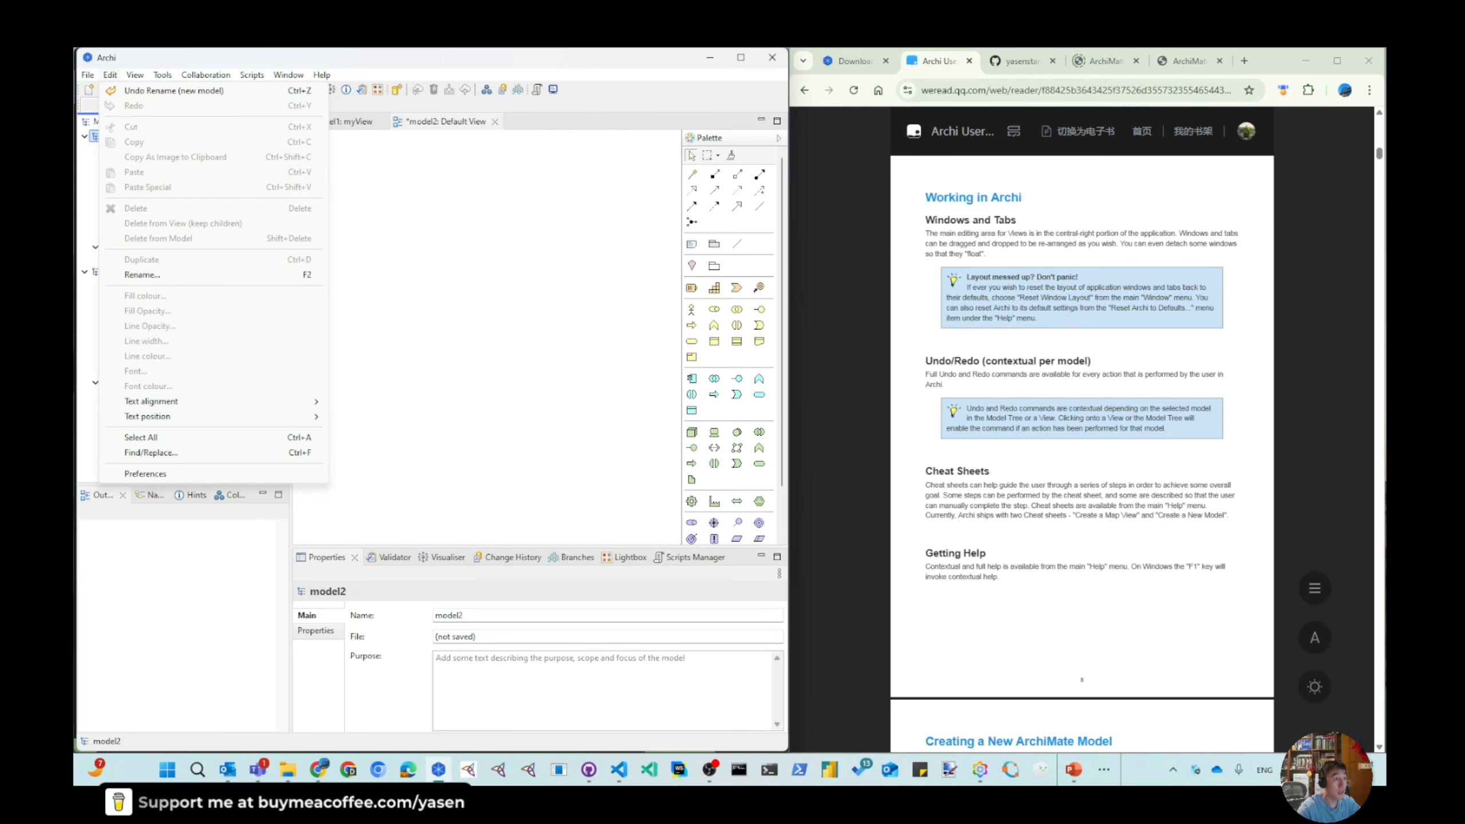
click(1124, 441)
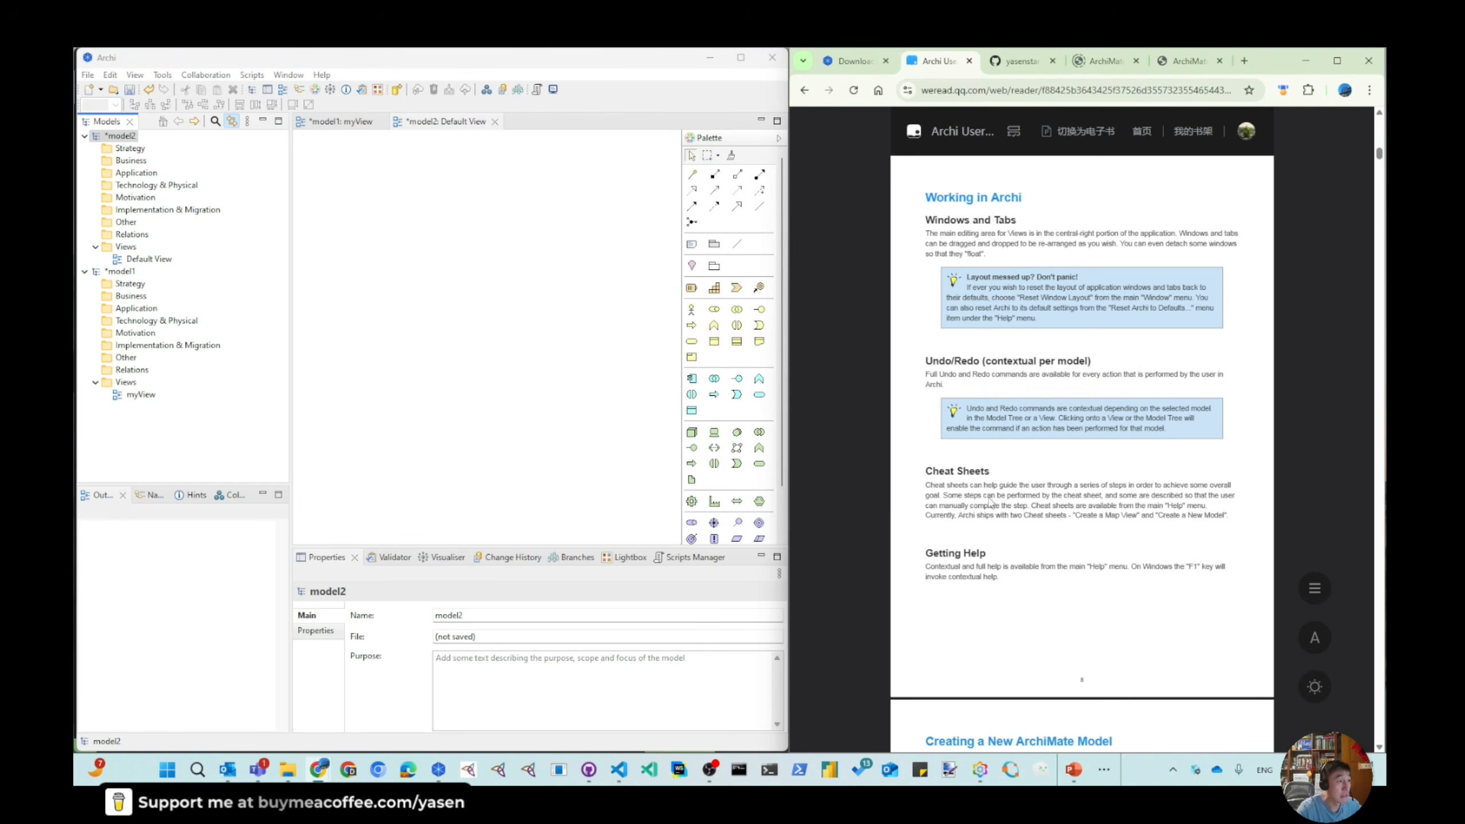
Step: Open the Create a New Model cheat sheet and expand all its sections to read the instructions
click(318, 75)
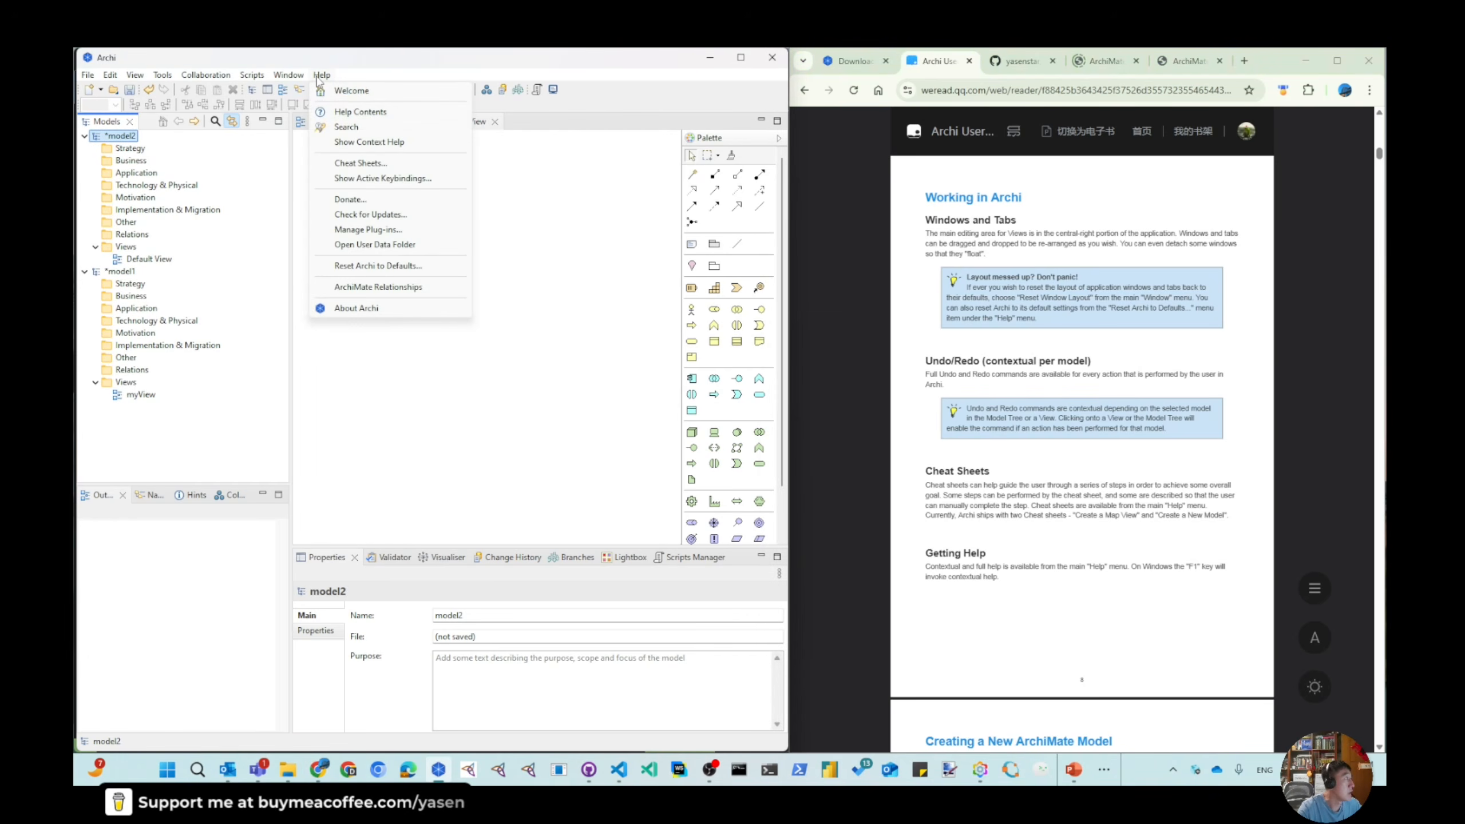
click(360, 163)
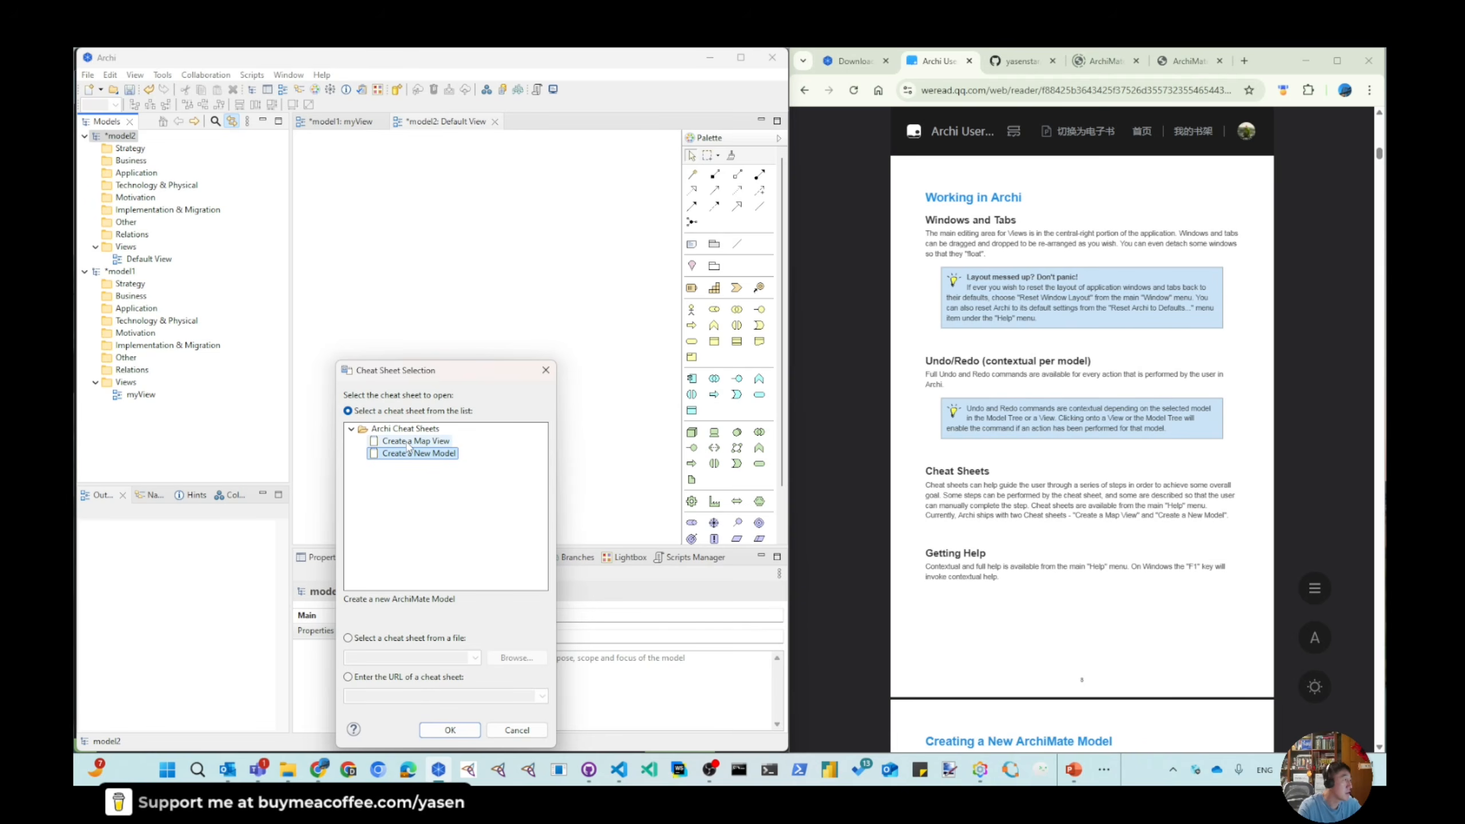
click(545, 370)
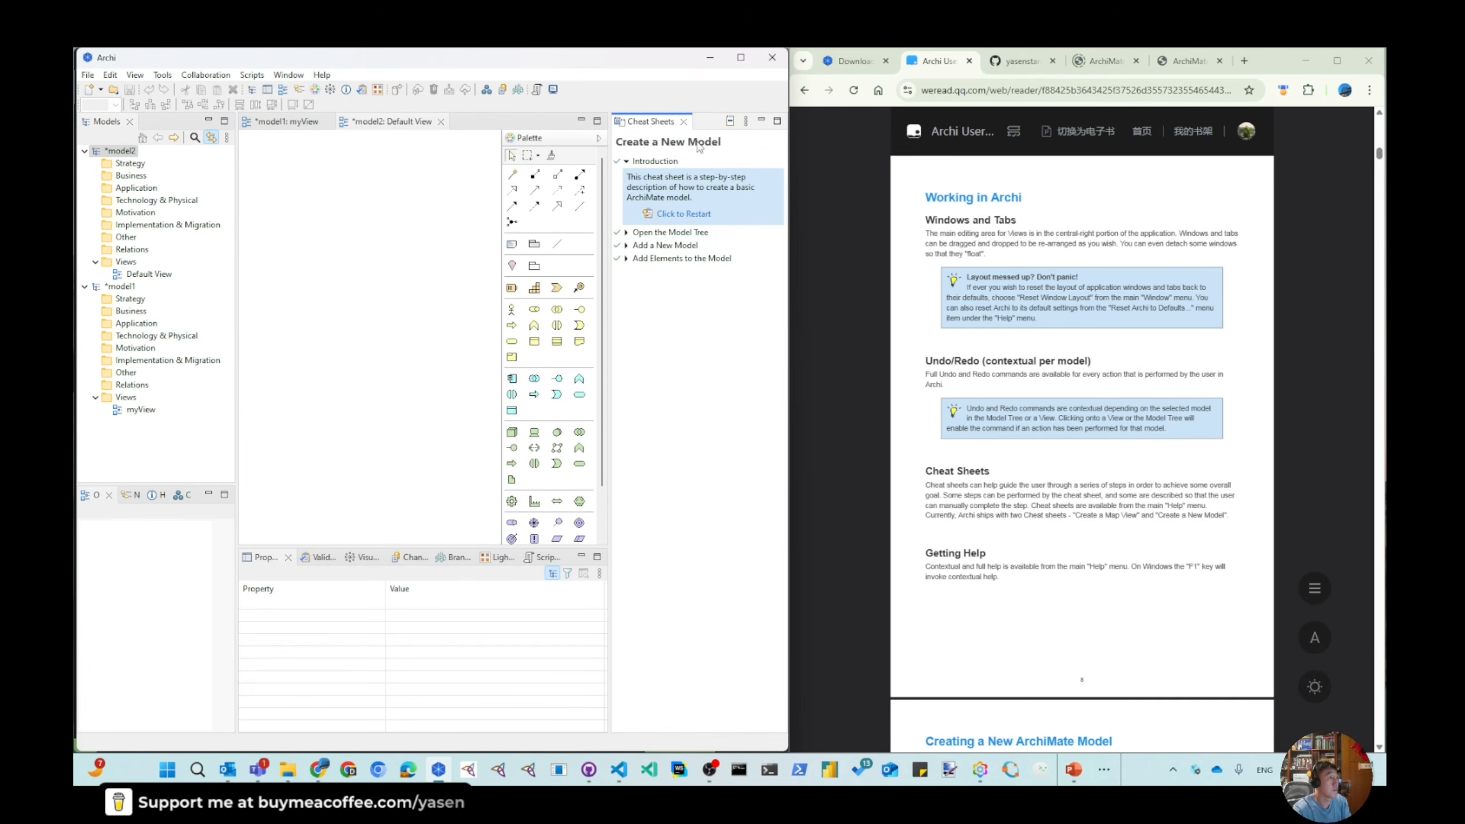
click(628, 233)
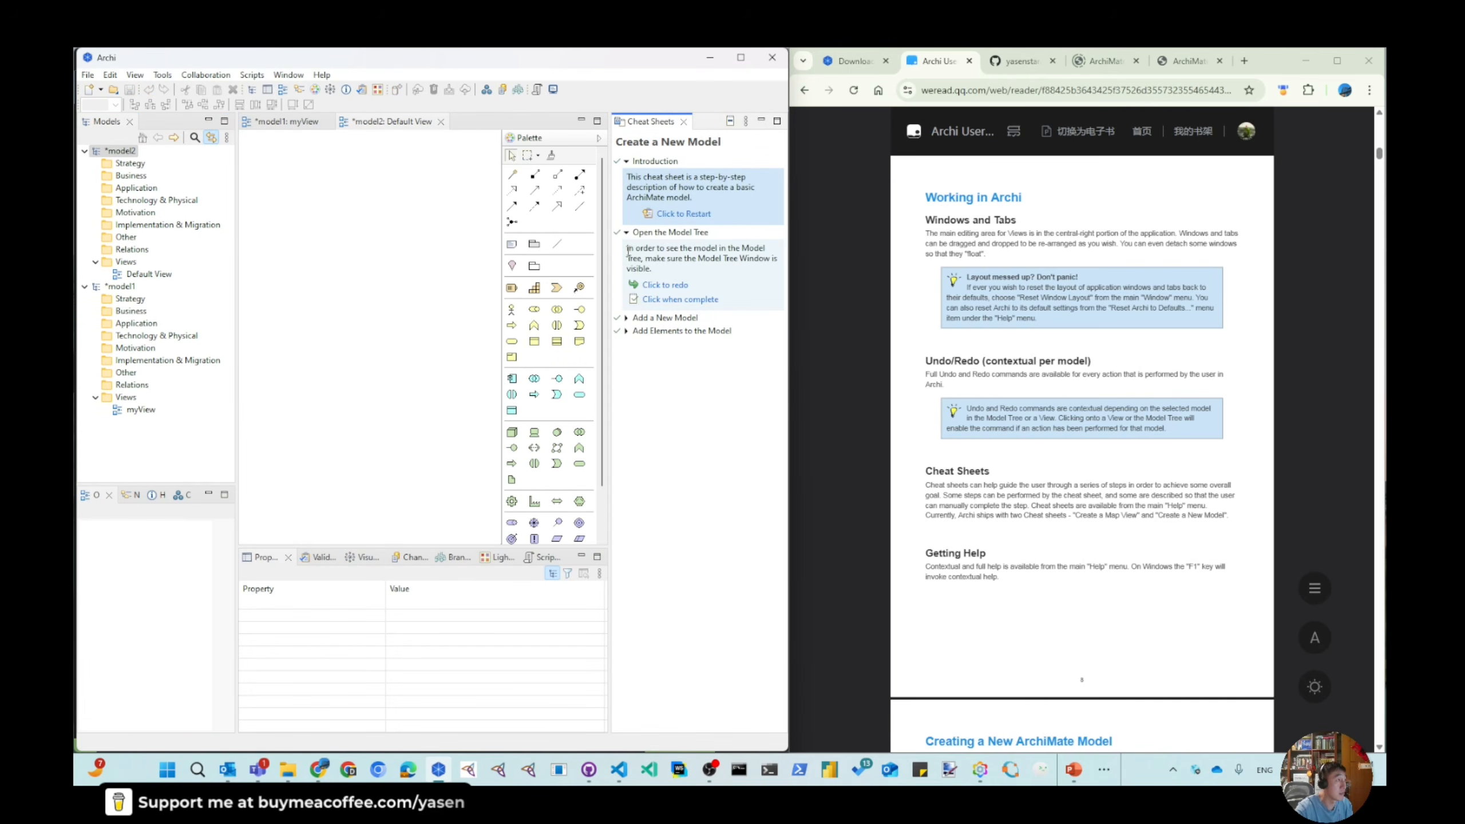
click(626, 318)
click(628, 424)
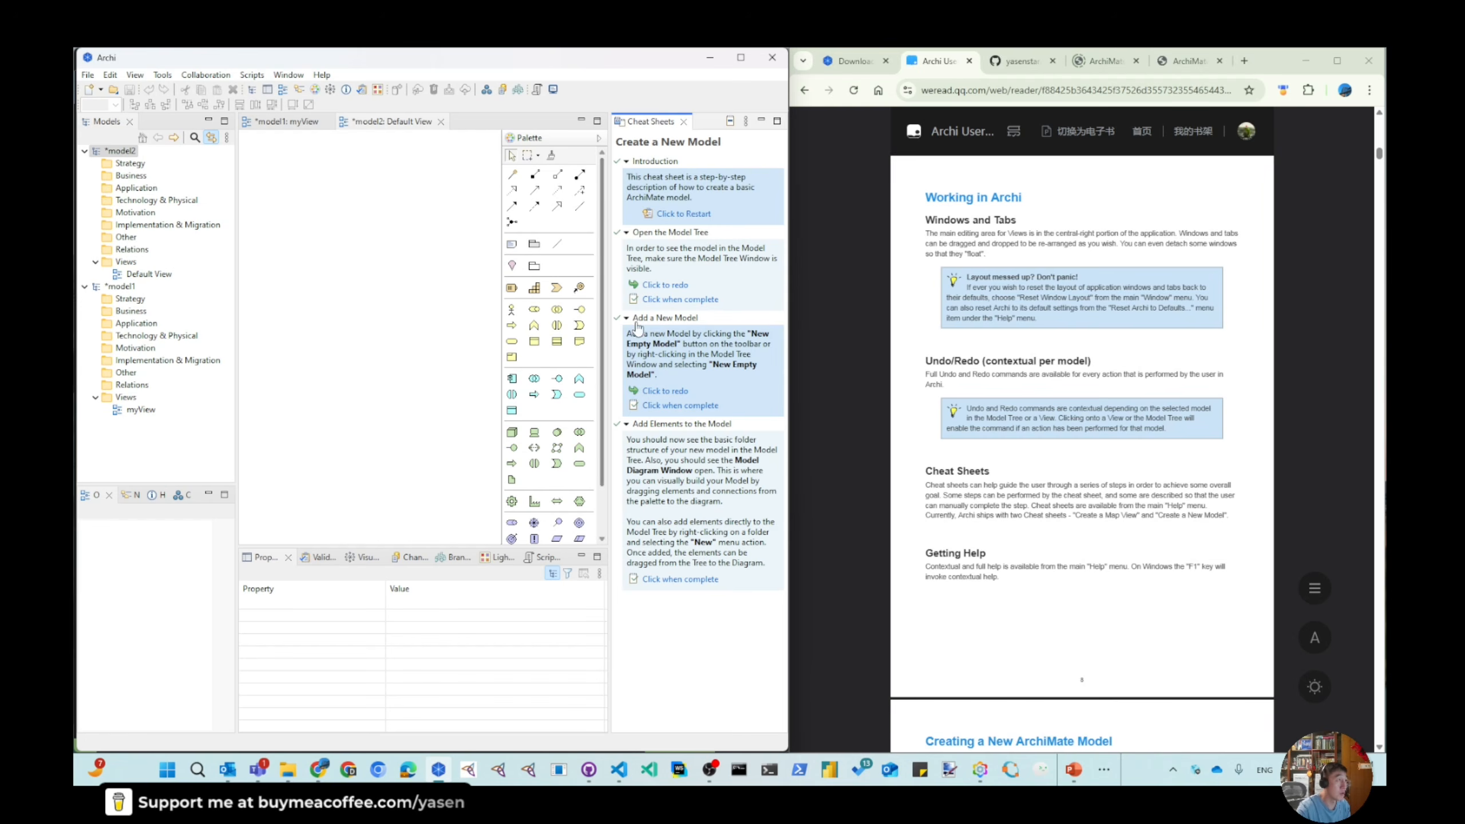
Step: Restart the Create a New Model cheat sheet, go through its tasks until all are complete, and close it
click(683, 214)
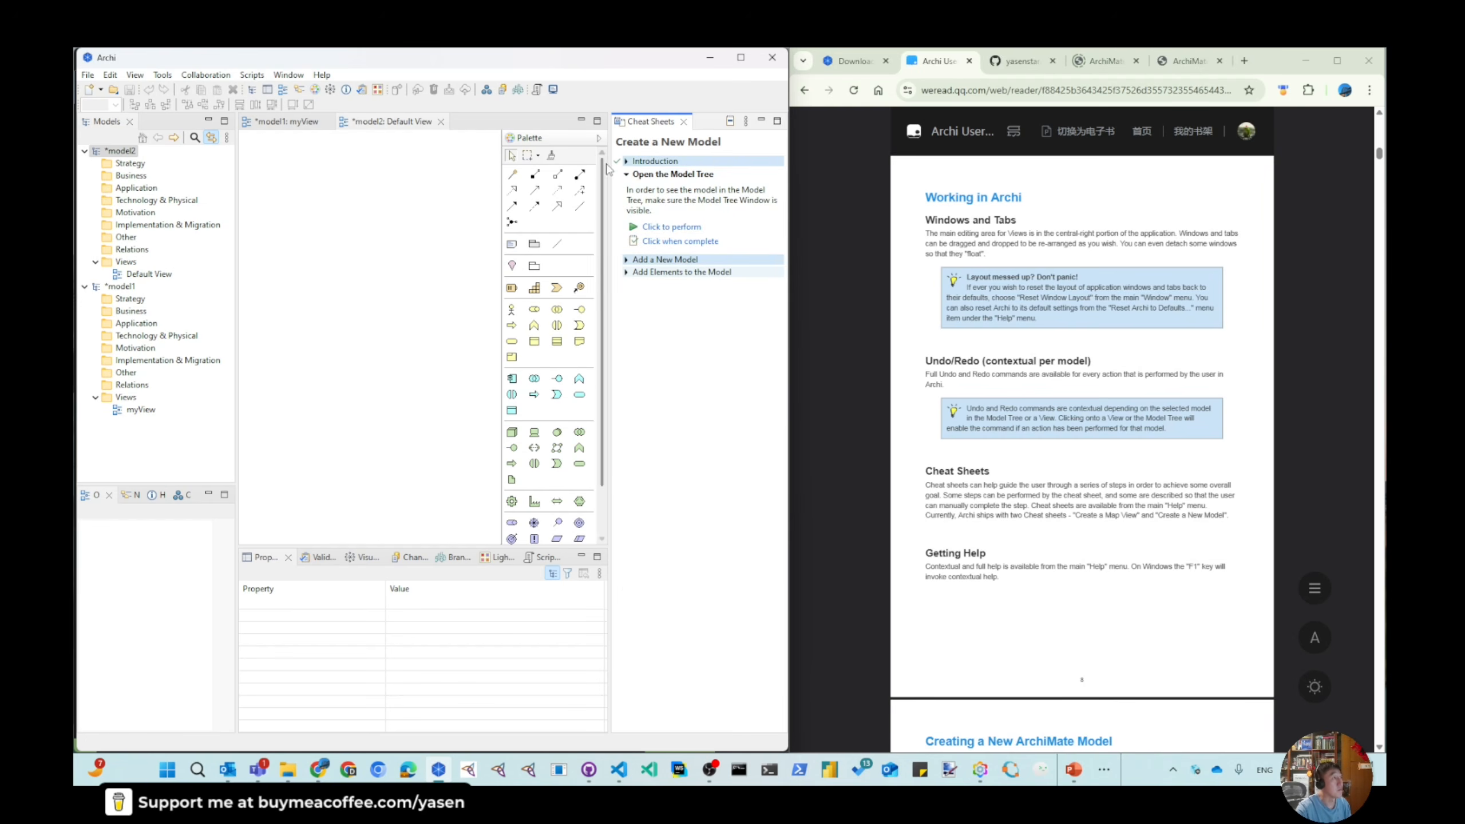
click(671, 227)
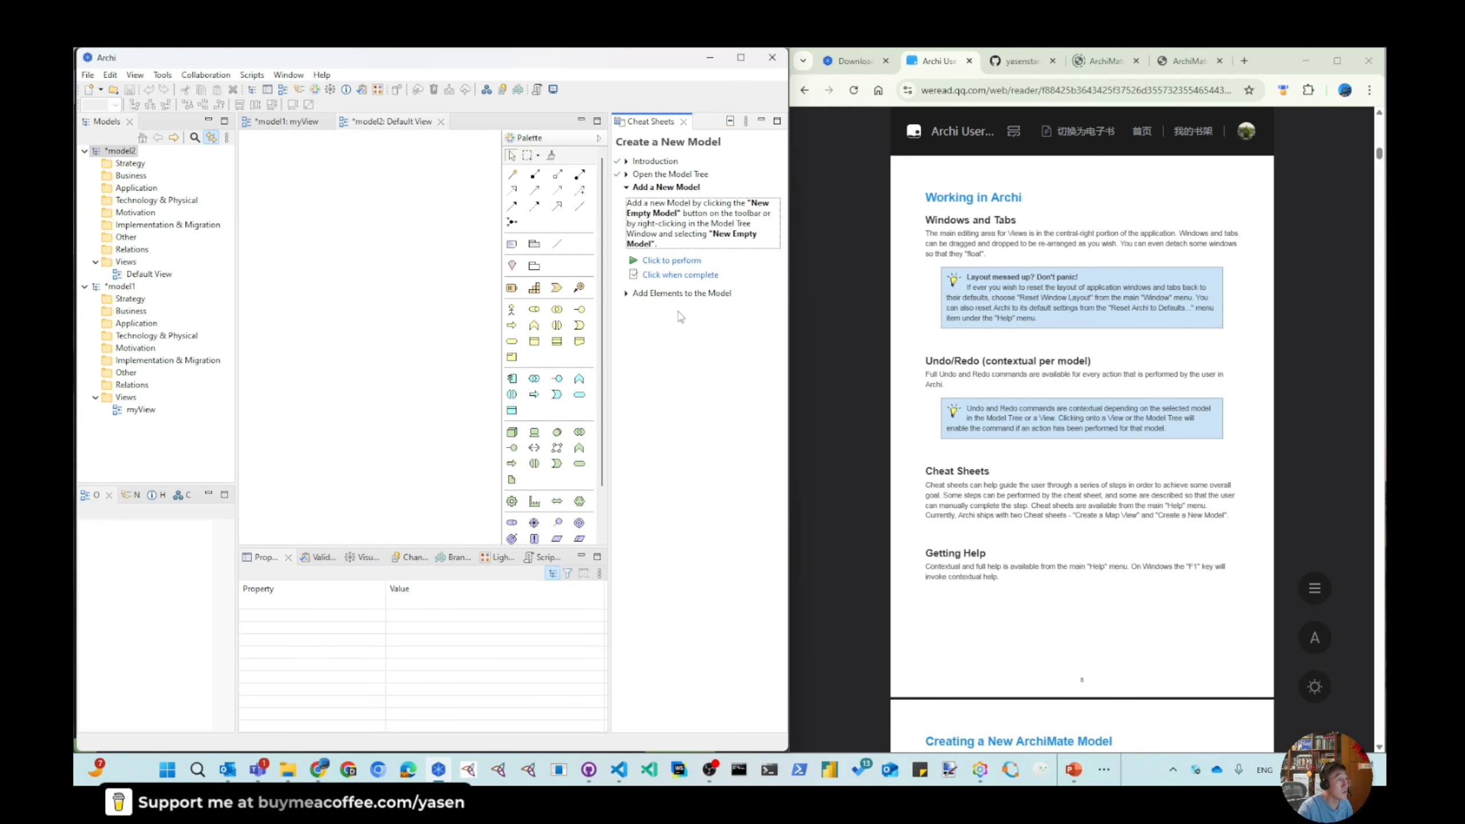
click(685, 275)
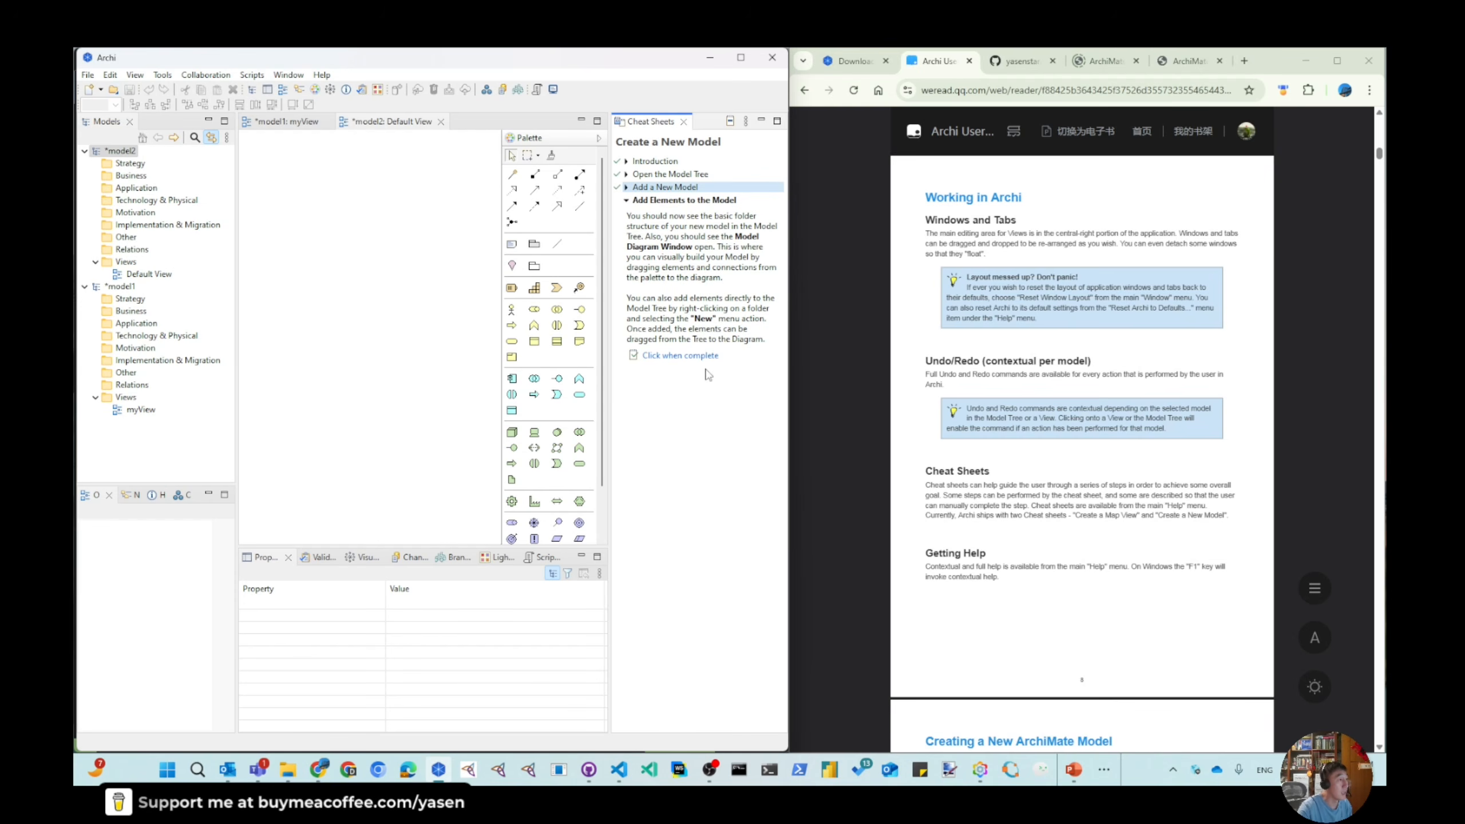
click(674, 356)
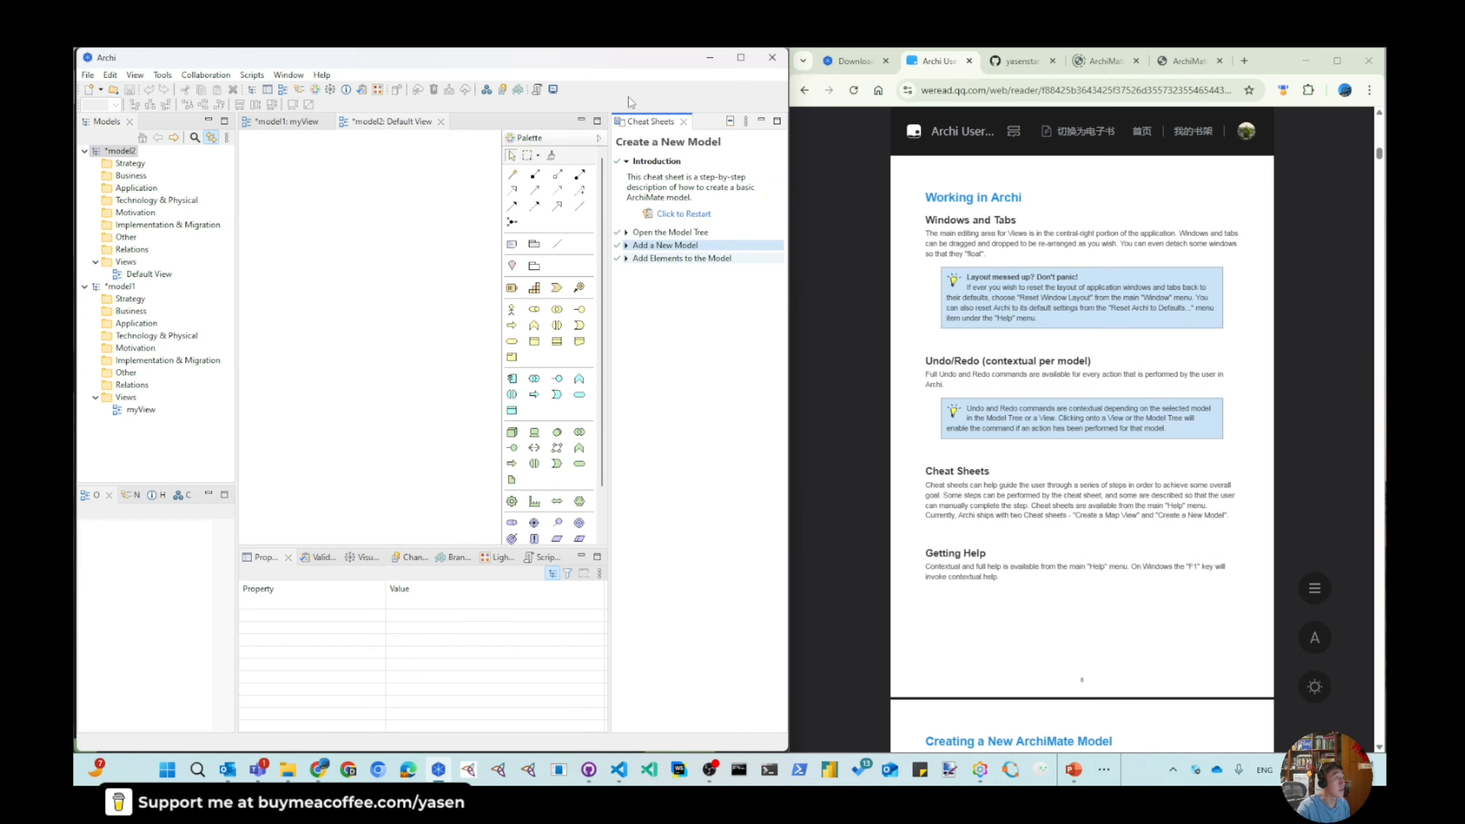
click(683, 122)
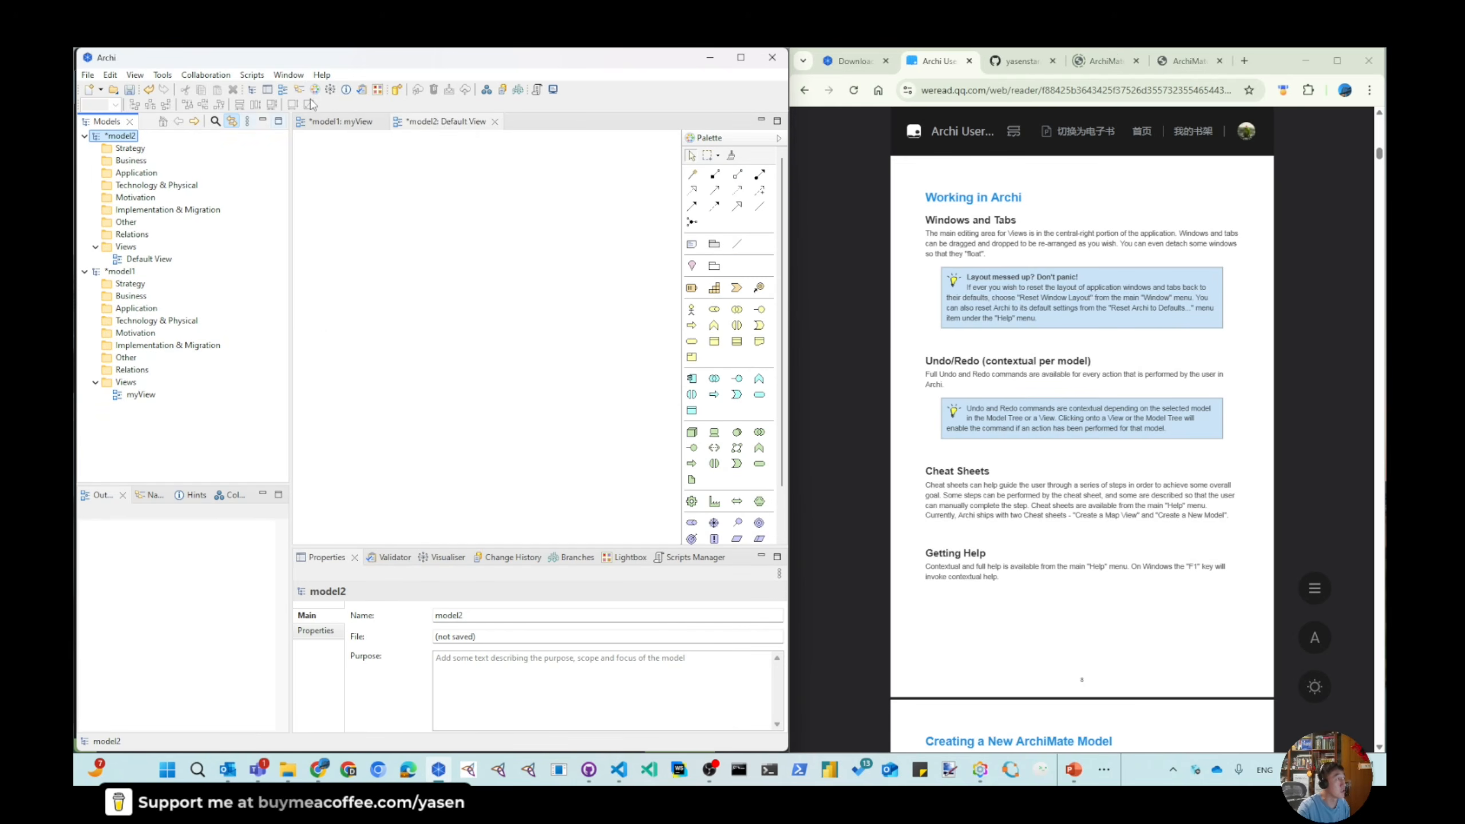
Step: Reopen the Create a New Model cheat sheet and collapse its Introduction section
click(321, 74)
click(353, 163)
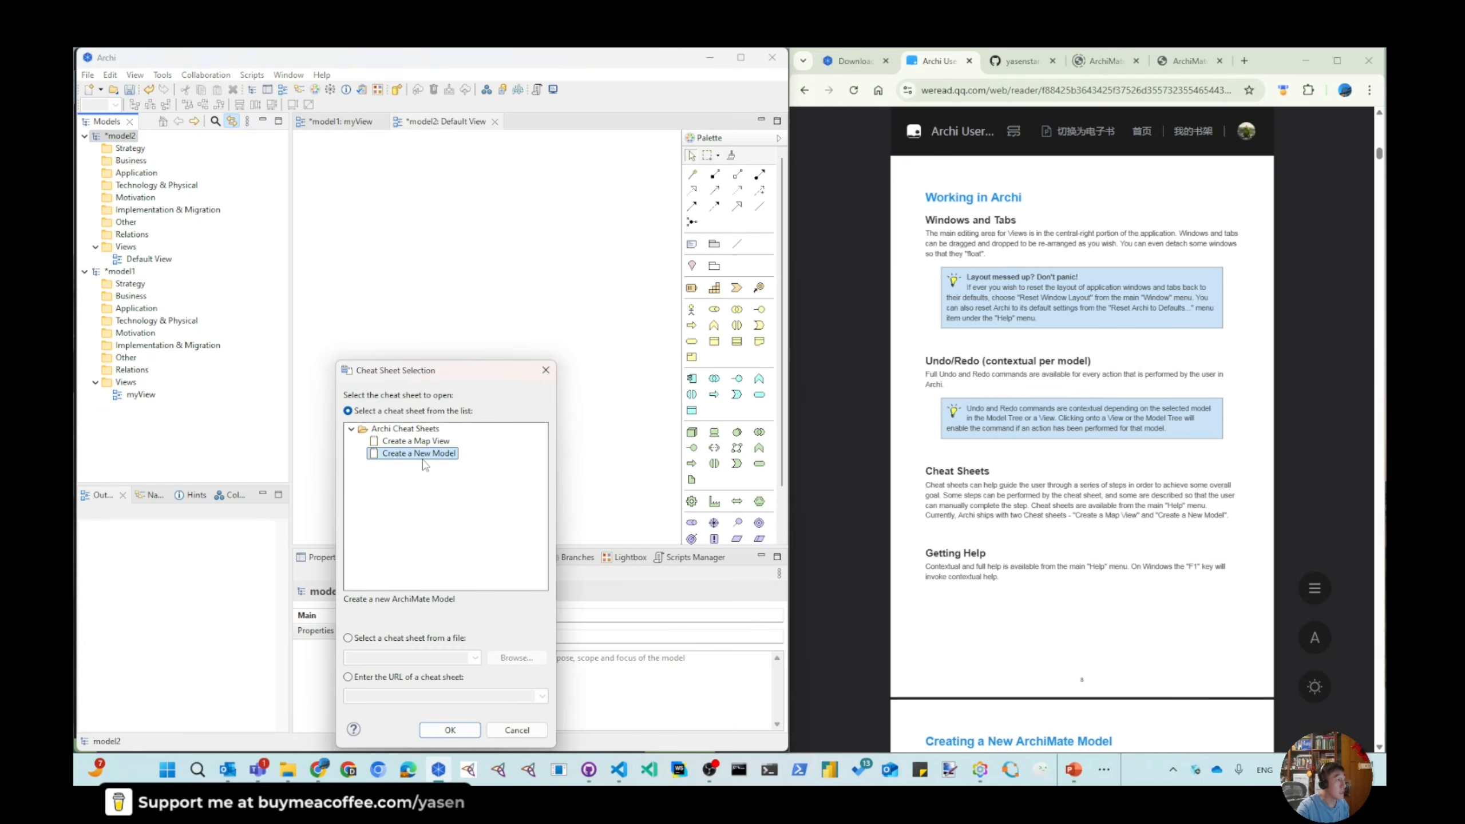
double_click(430, 454)
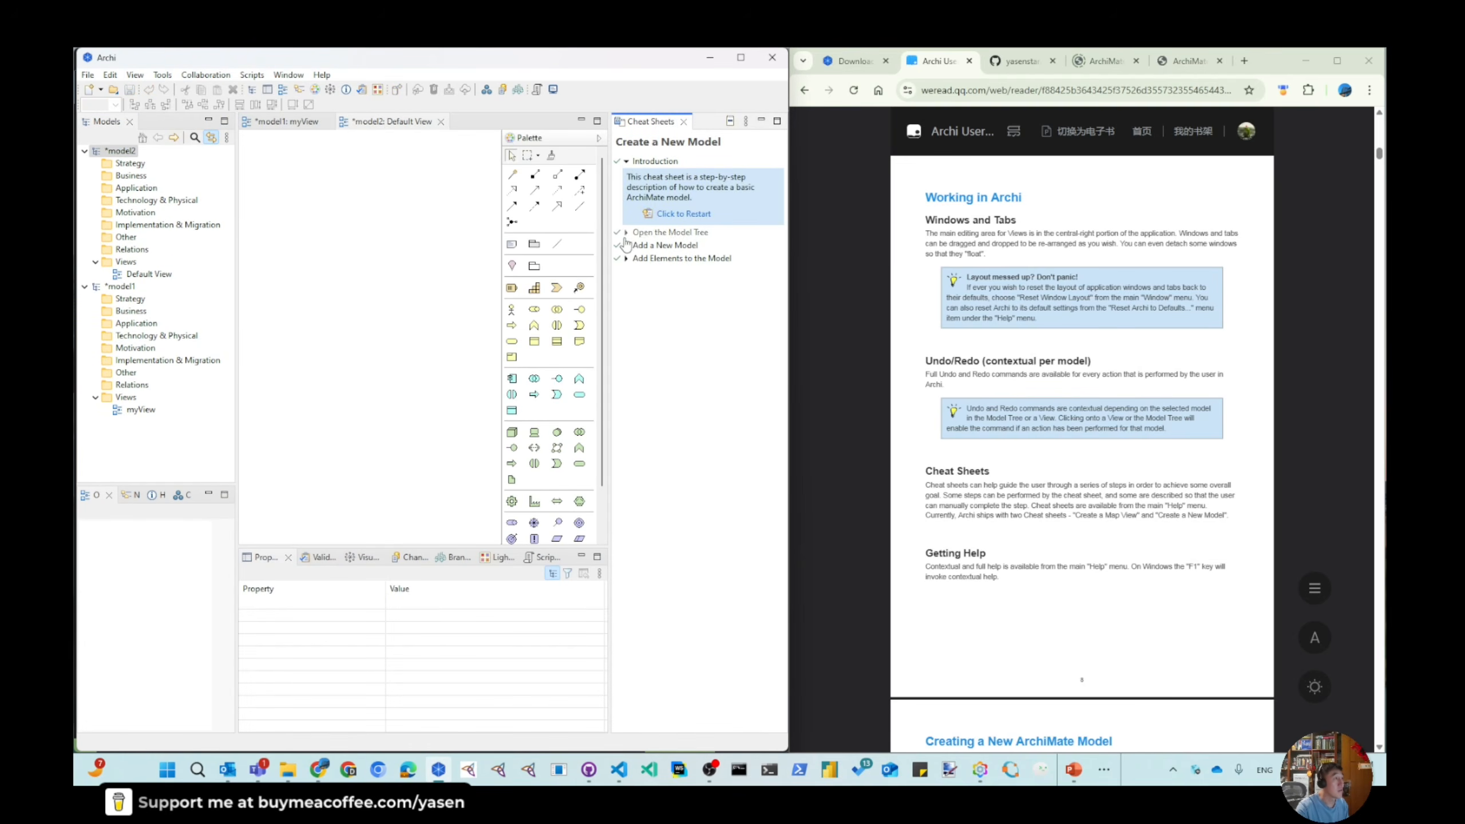
click(628, 162)
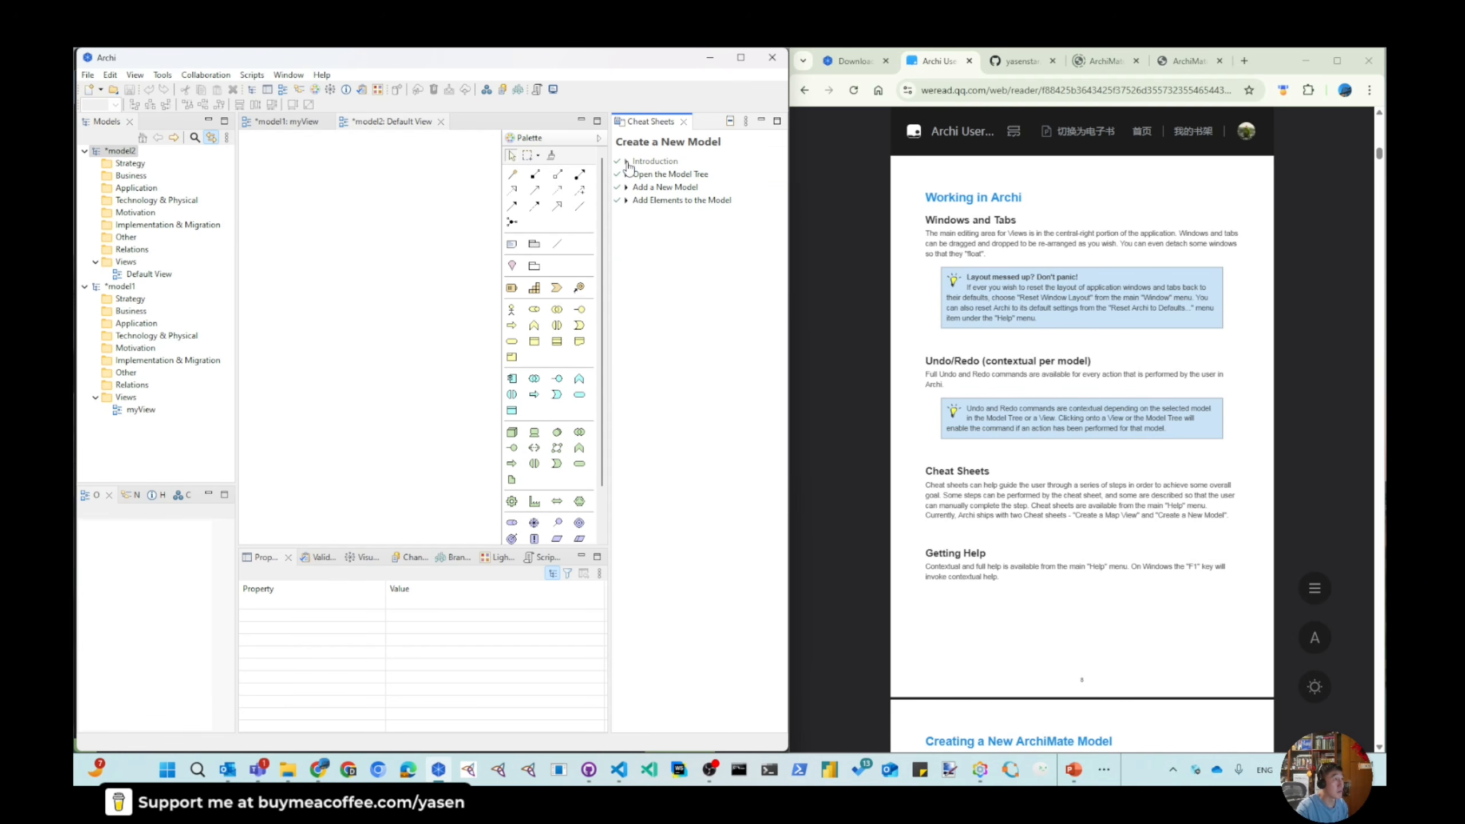
Step: Reset the progress of the Create a New Model cheat sheet by restarting it
click(746, 121)
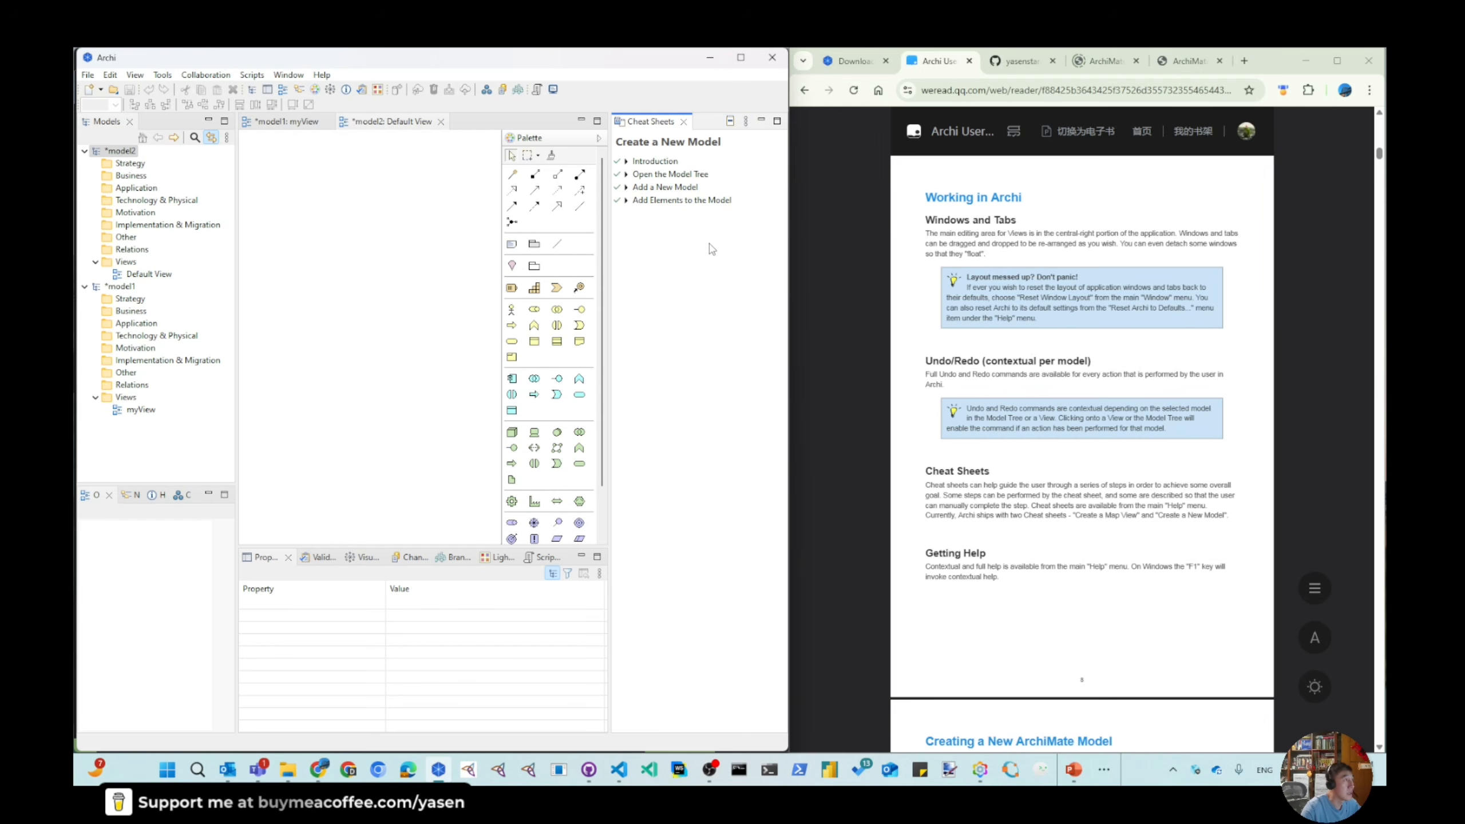
click(748, 122)
click(747, 123)
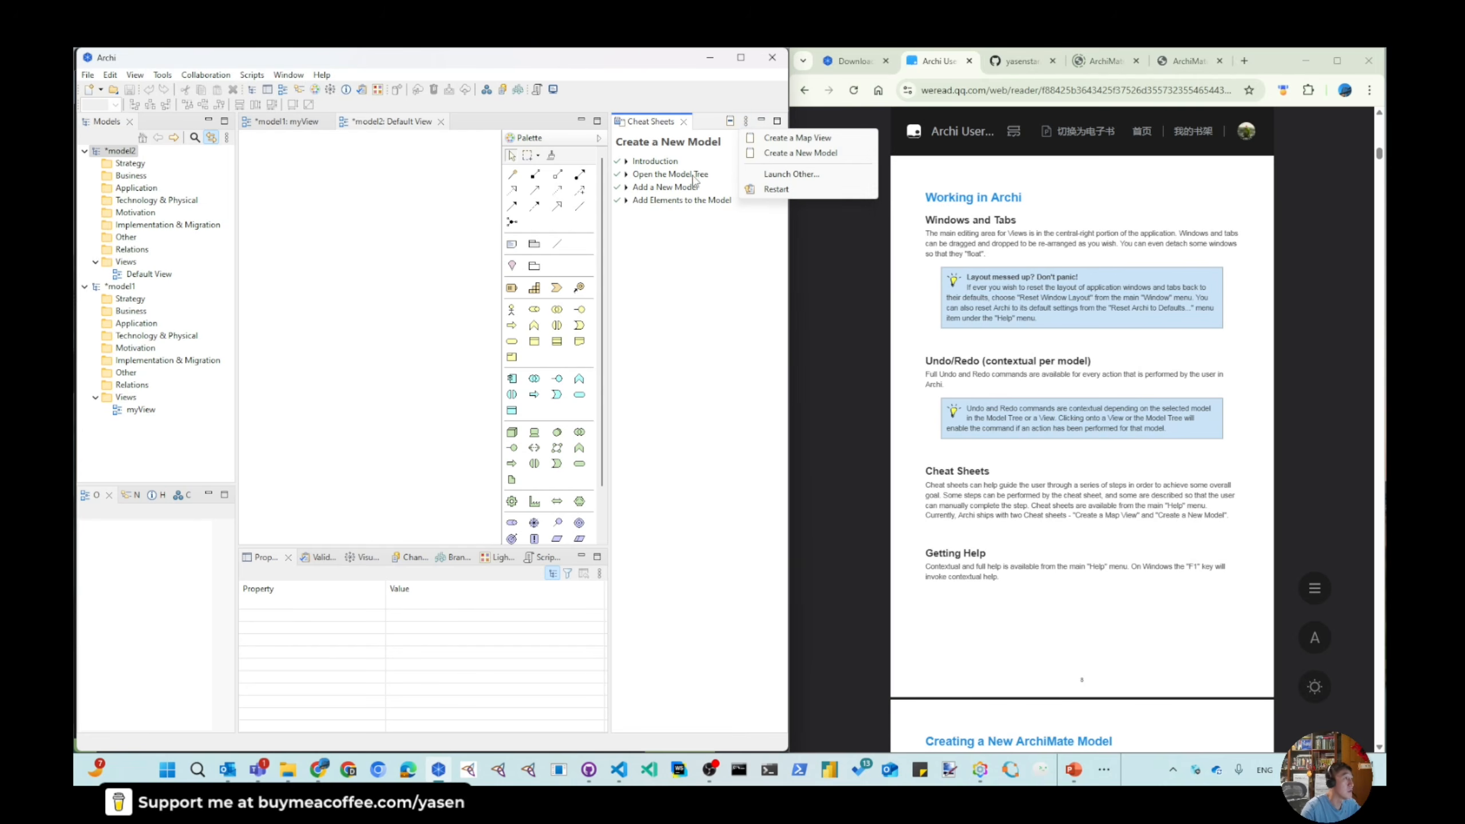
click(779, 190)
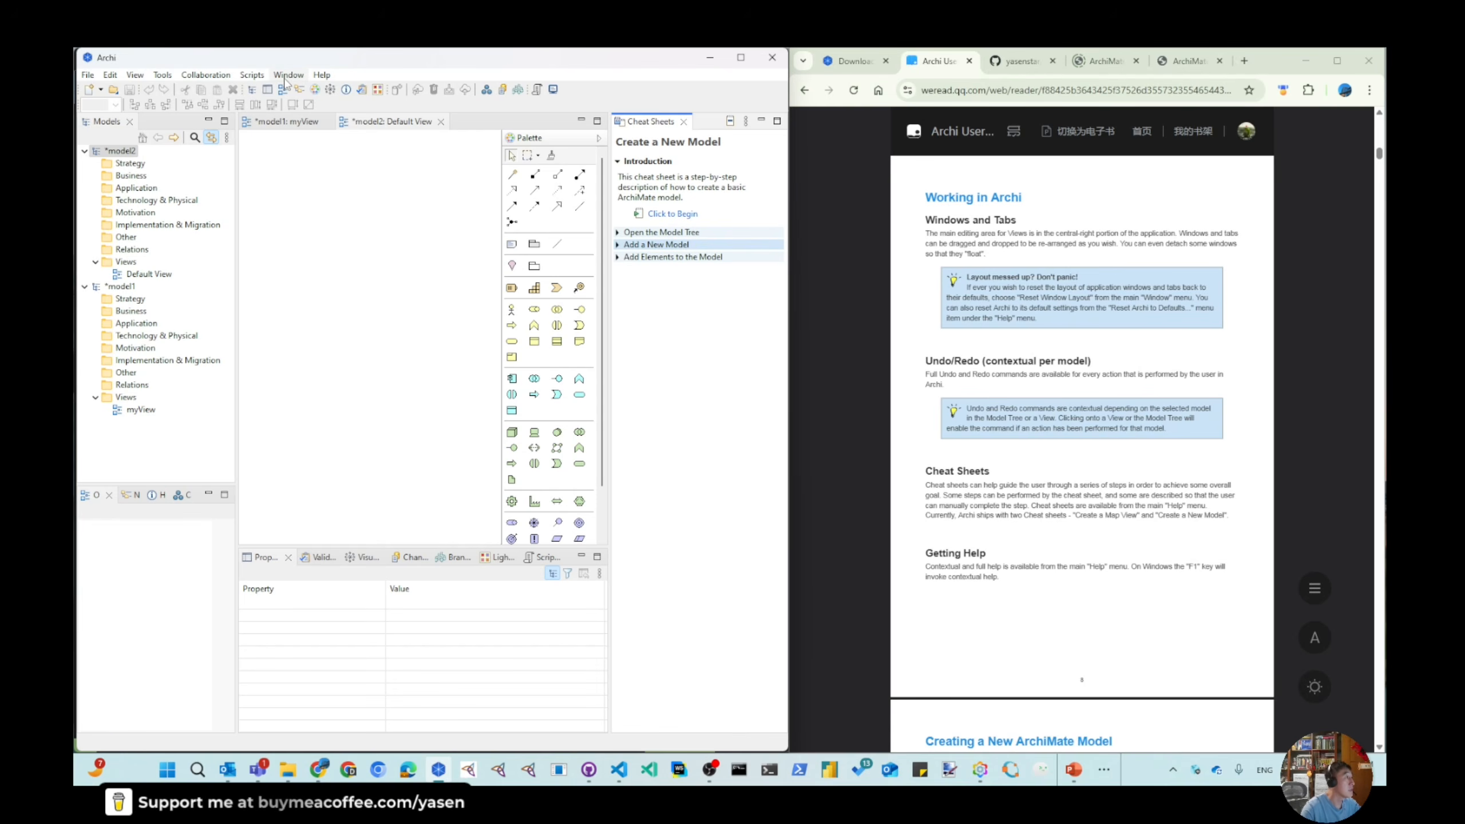
Step: Open the Create a Map View cheat sheet and expand its Open the Model Tree, Create the Map View and Done! sections
click(321, 74)
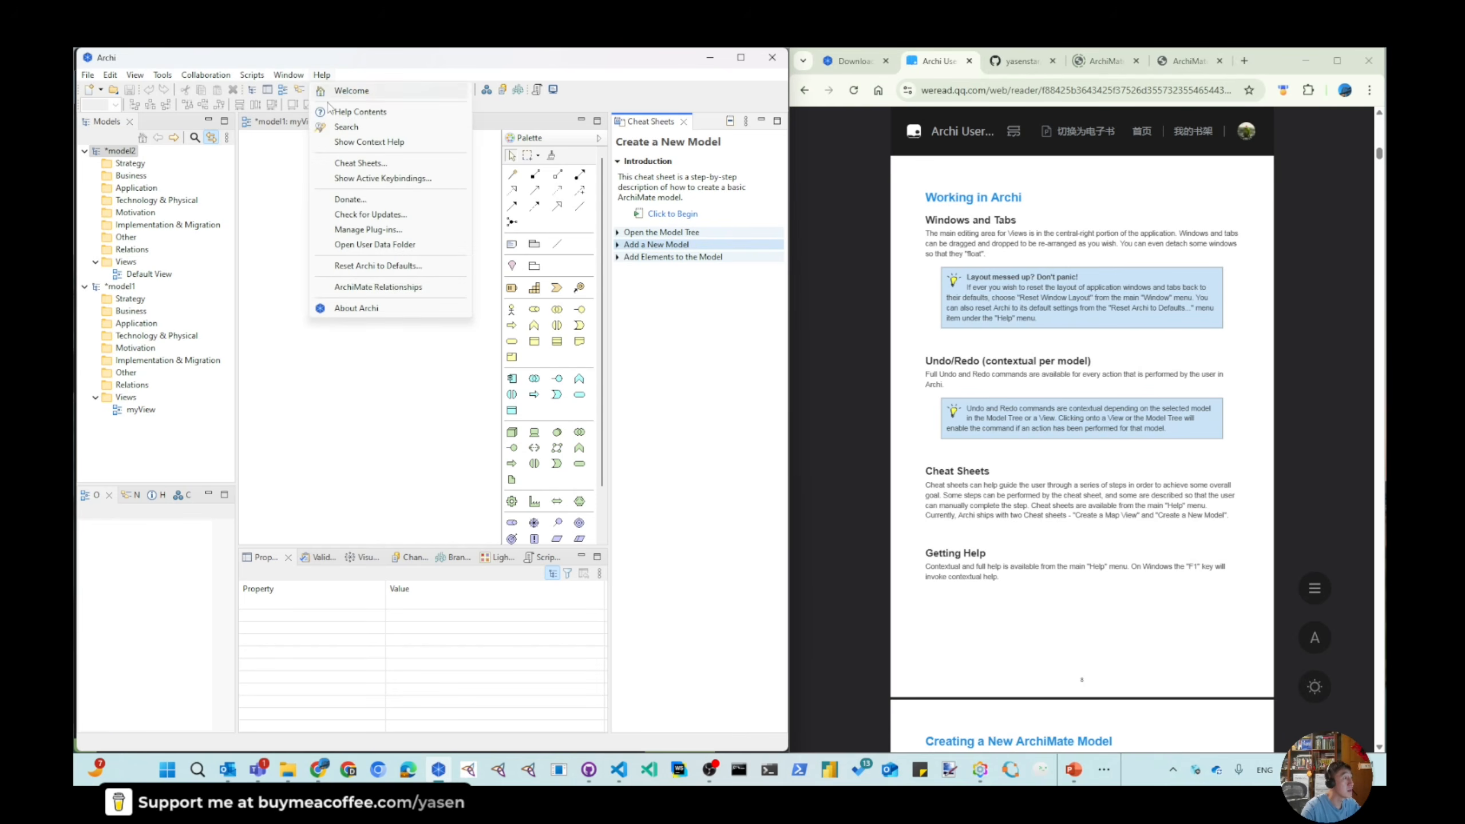
click(357, 162)
double_click(424, 441)
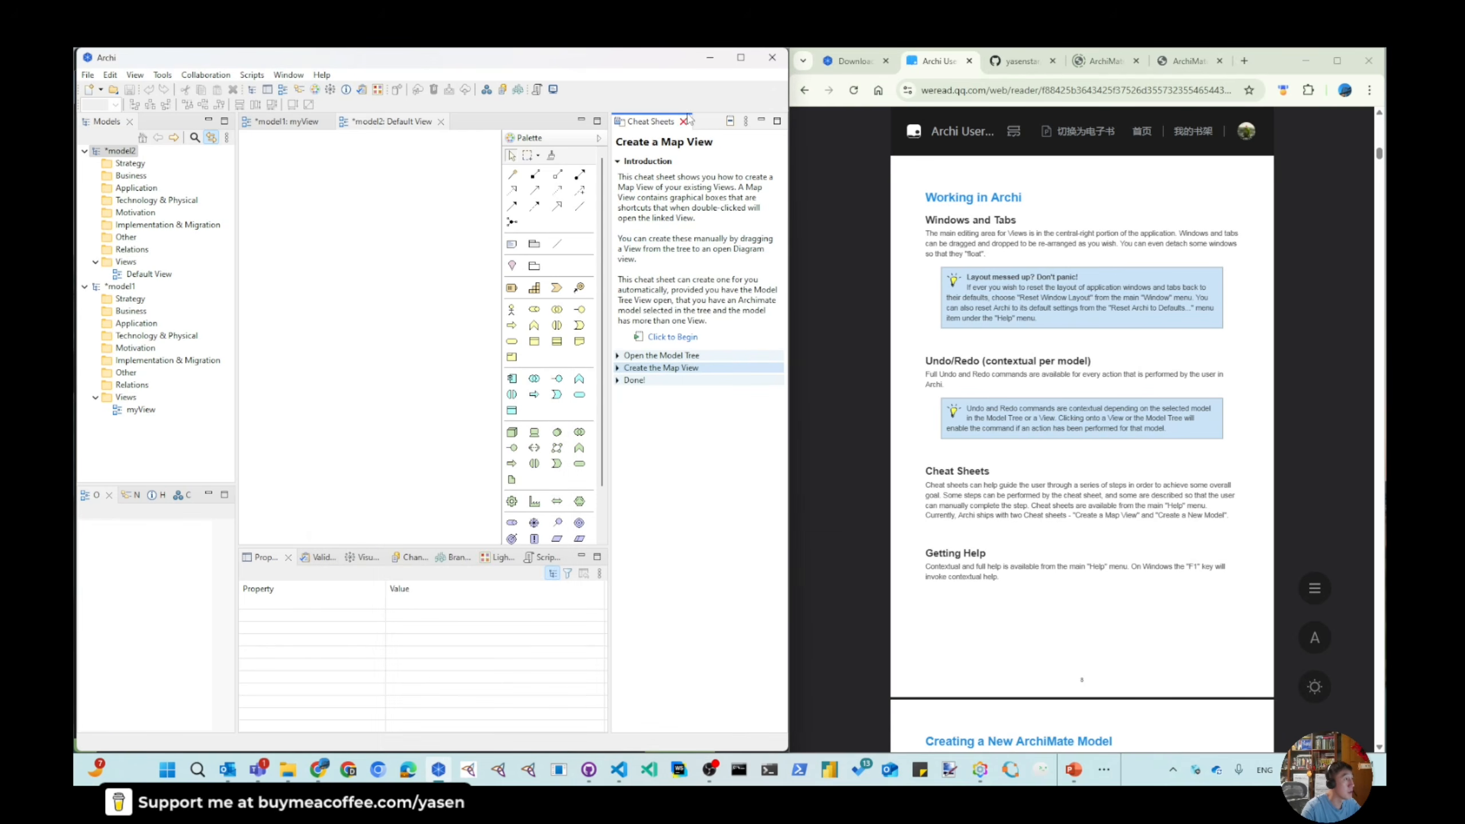
click(618, 356)
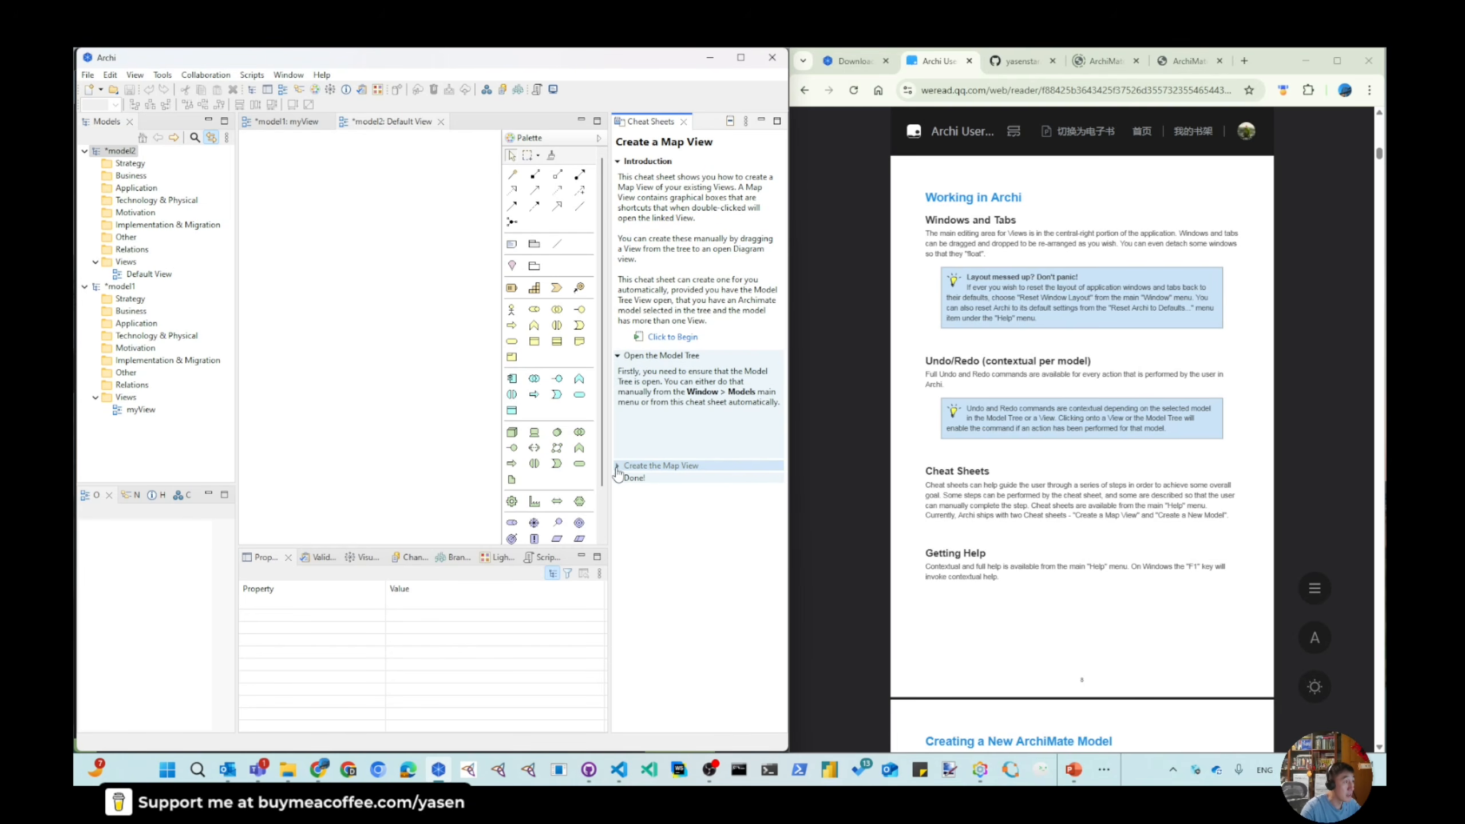
click(617, 468)
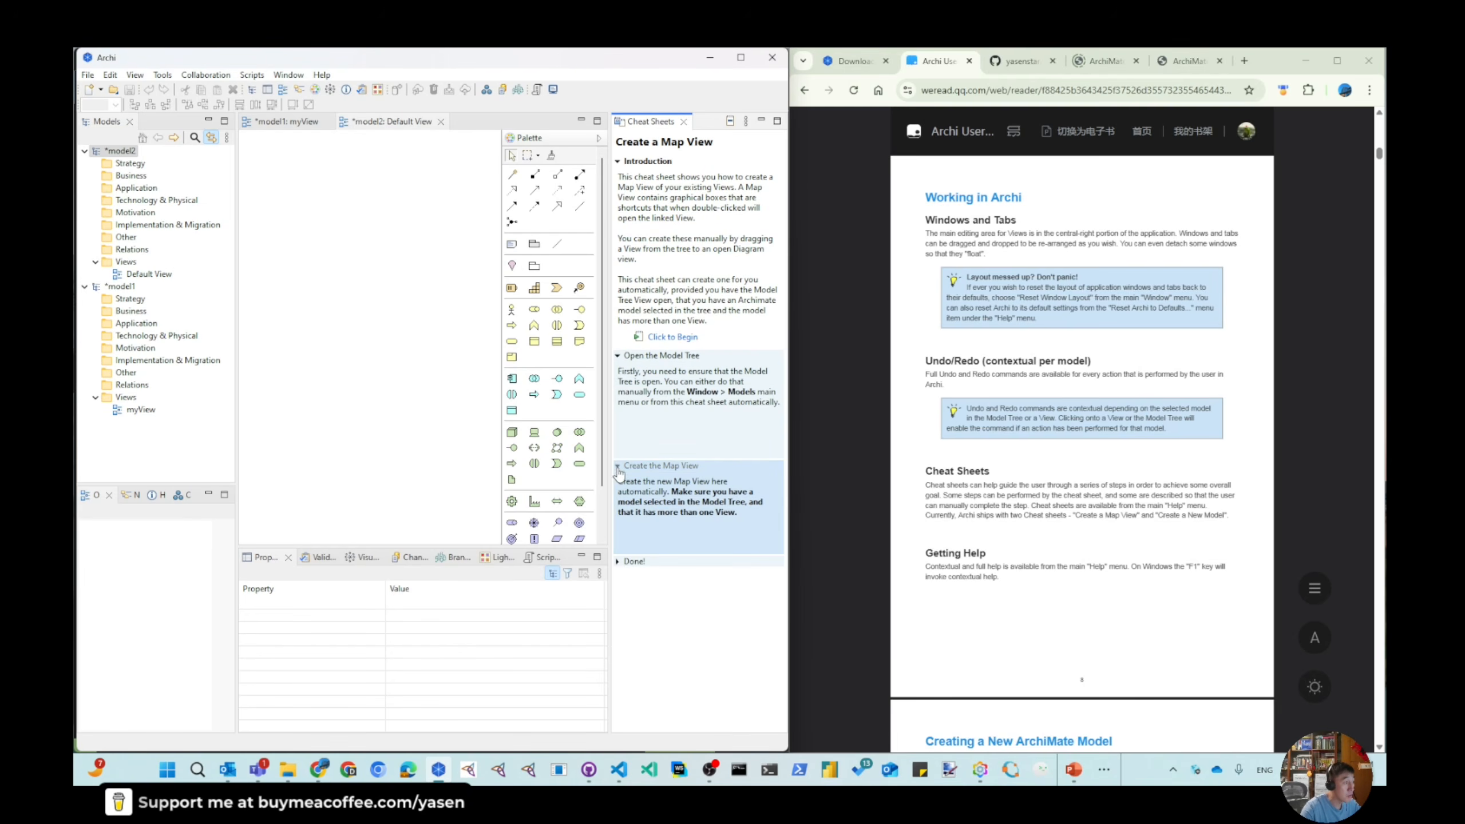
click(615, 565)
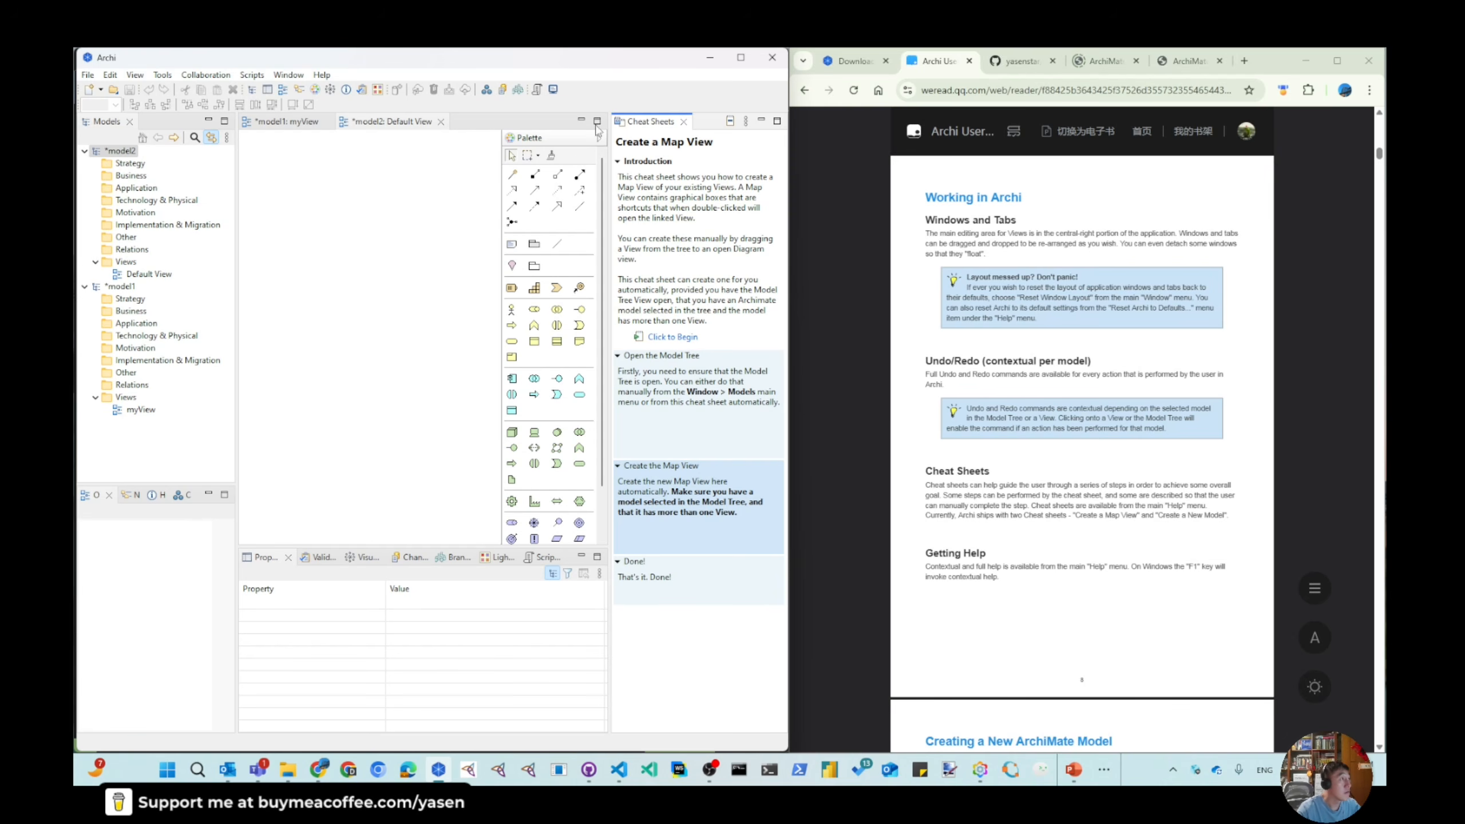
Step: Open the Welcome page, go straight to the application from it, and close the Create a Map View cheat sheet
click(323, 75)
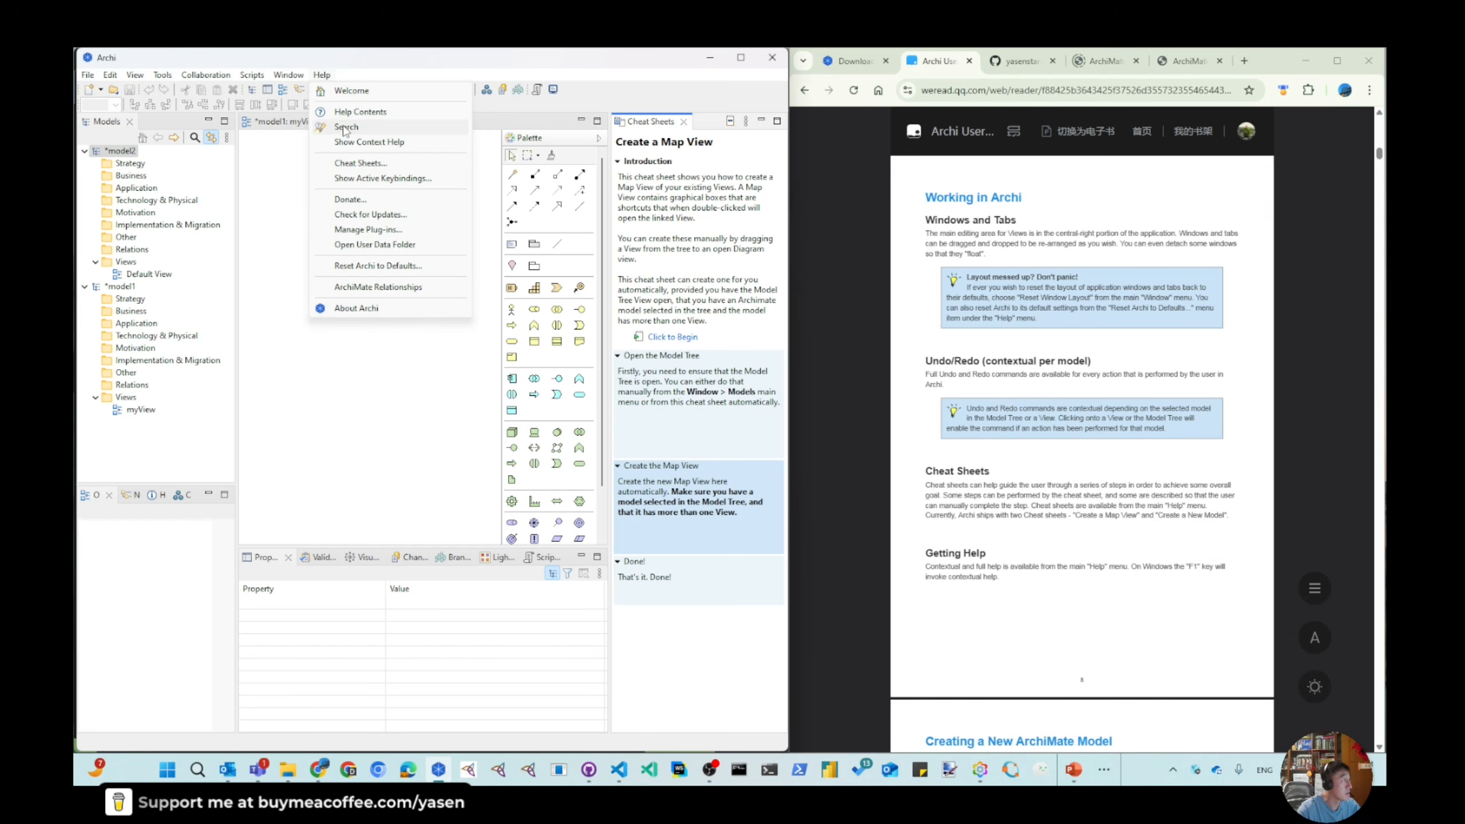
click(357, 91)
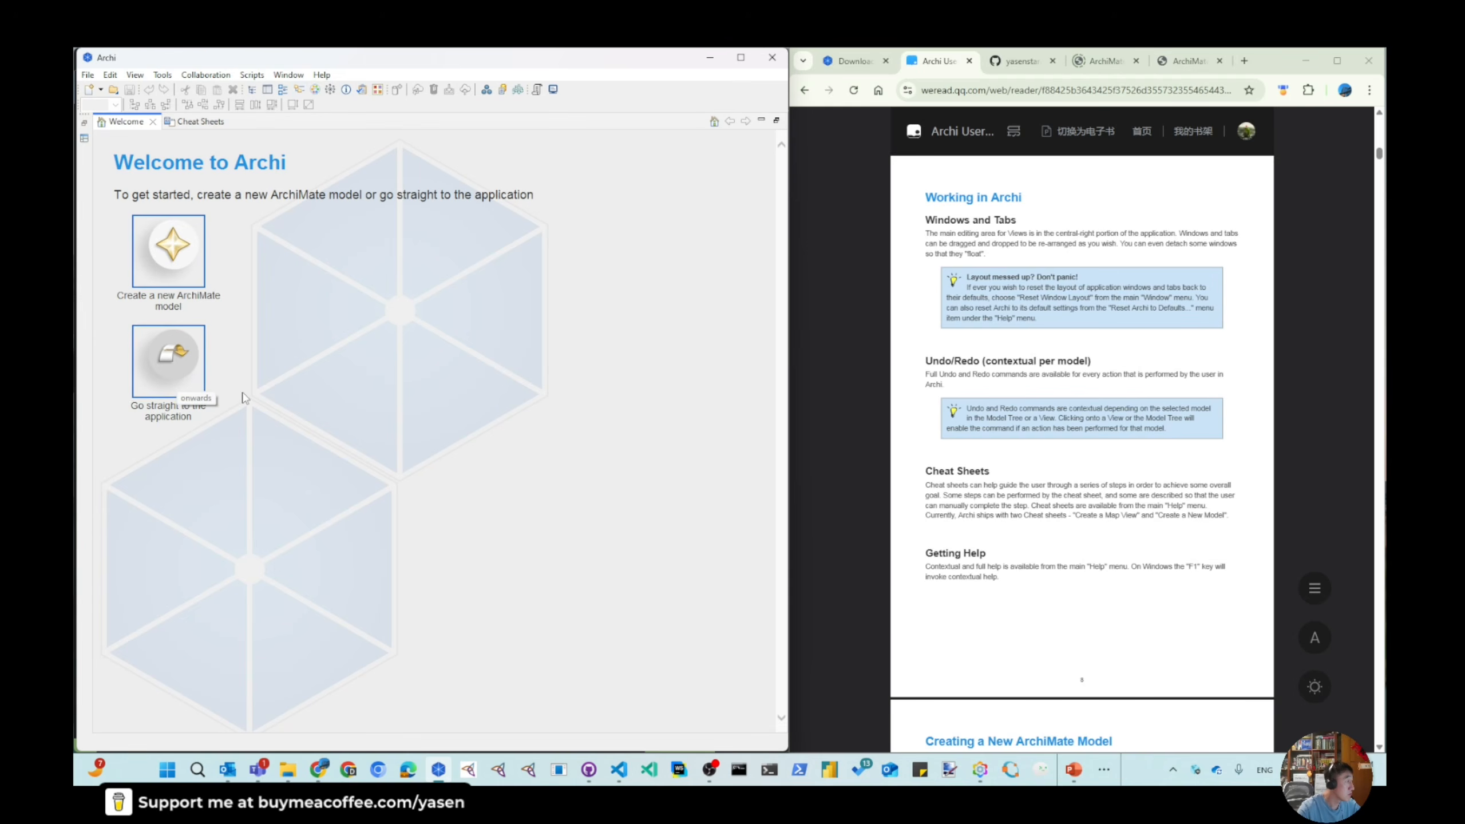
click(170, 361)
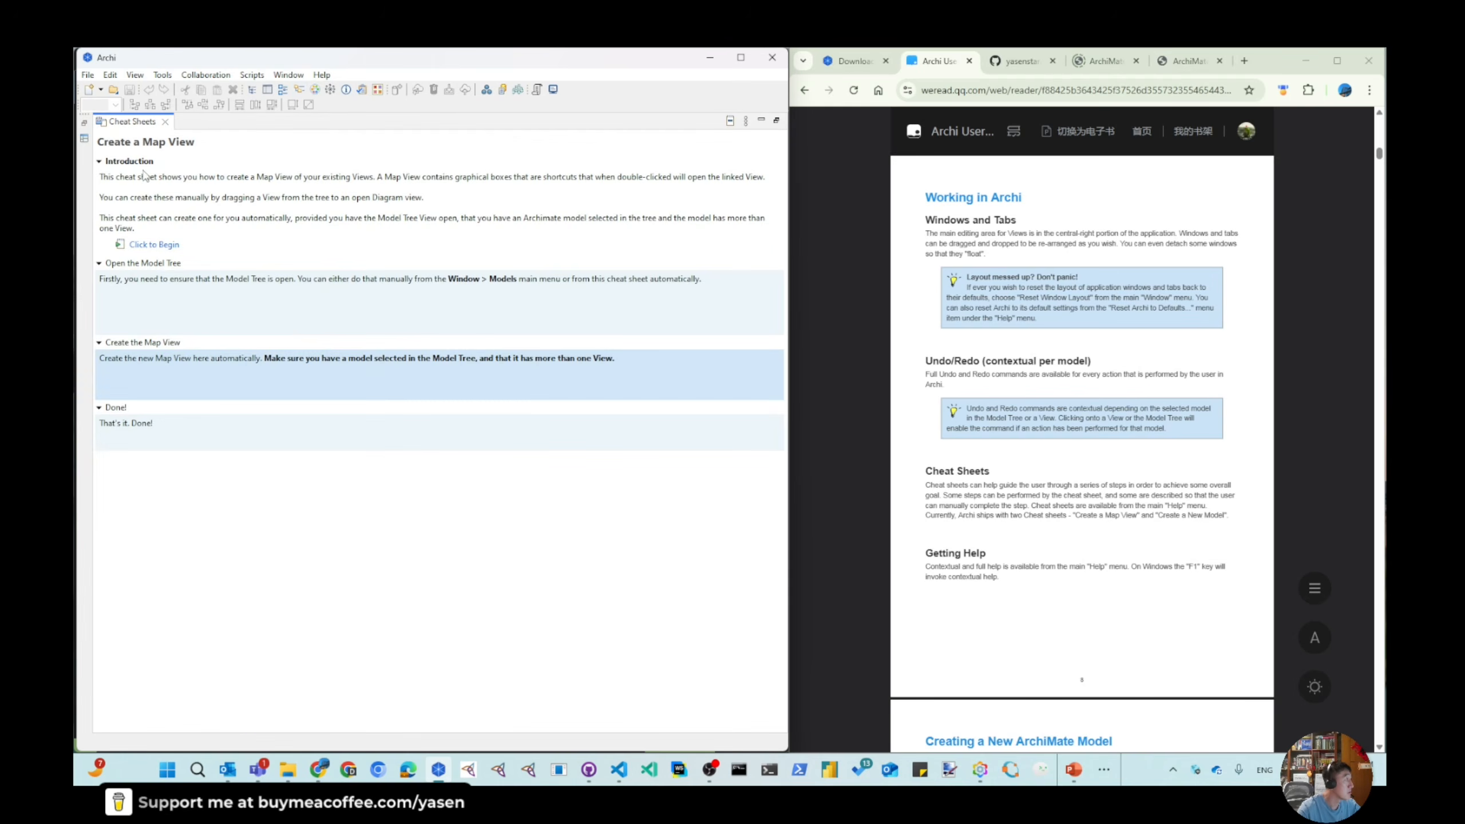
click(164, 121)
Step: Show the list of active keybindings
click(288, 74)
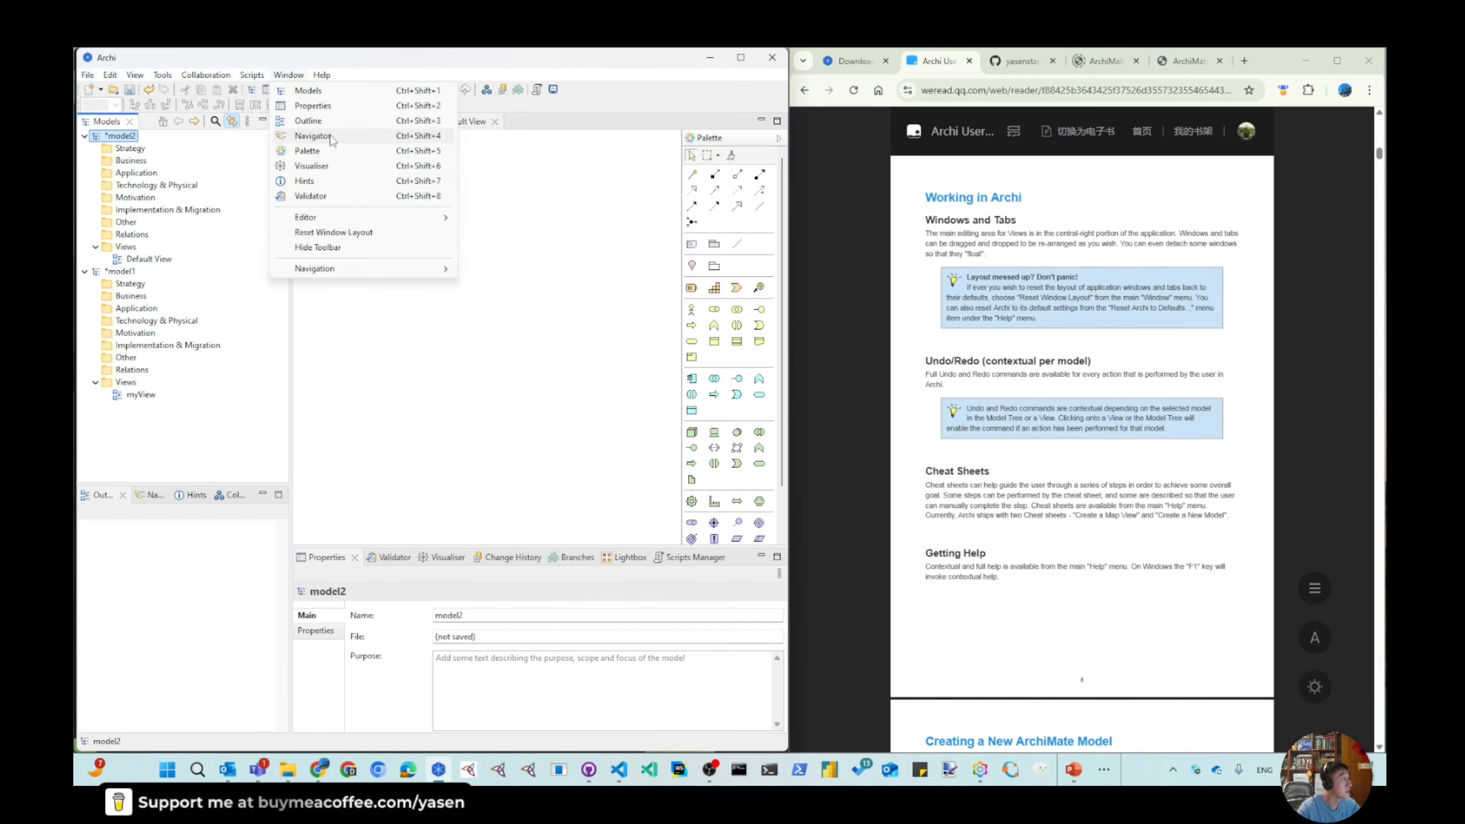
mouse_move(321, 74)
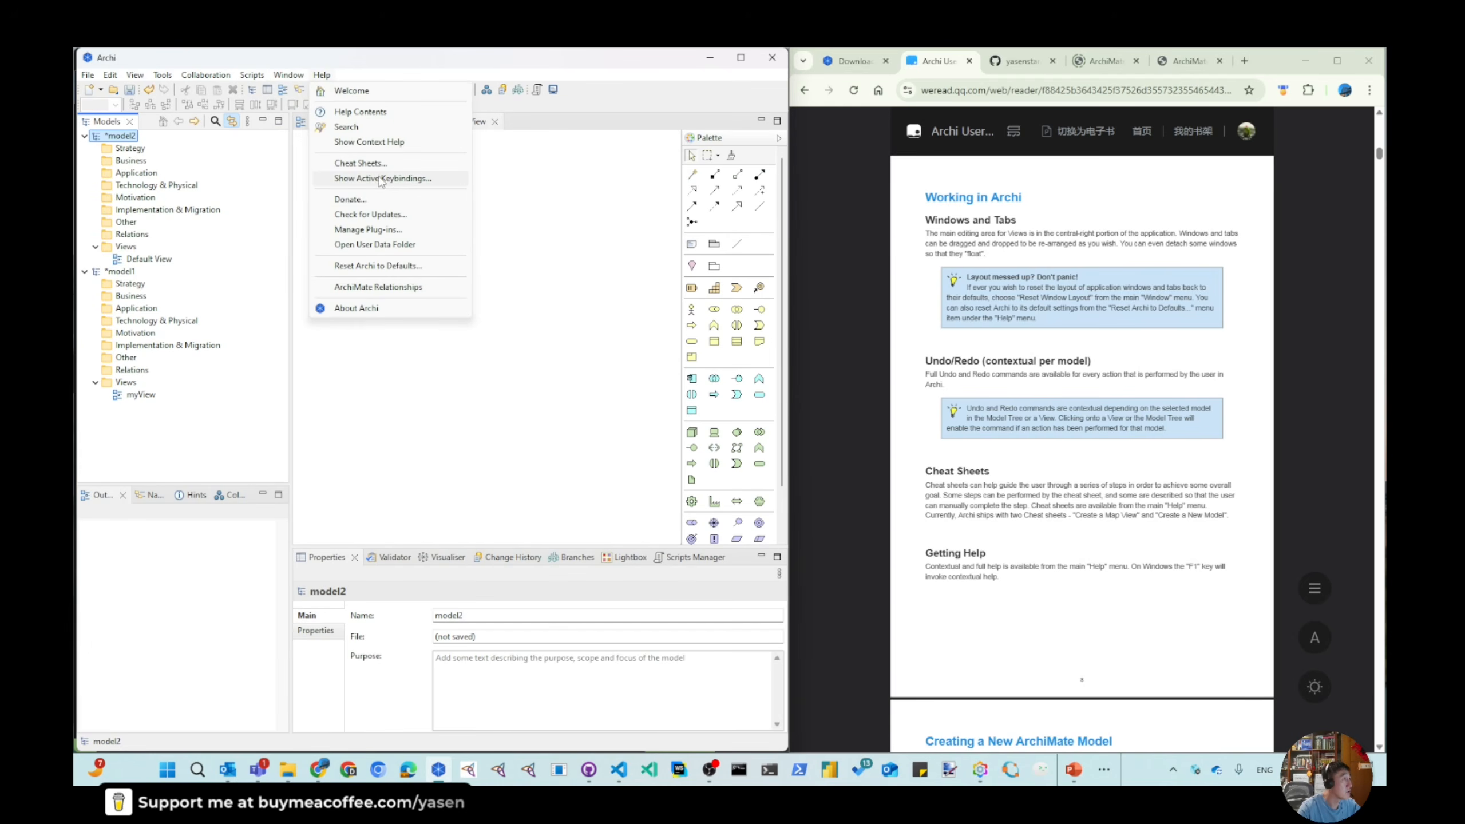
click(402, 181)
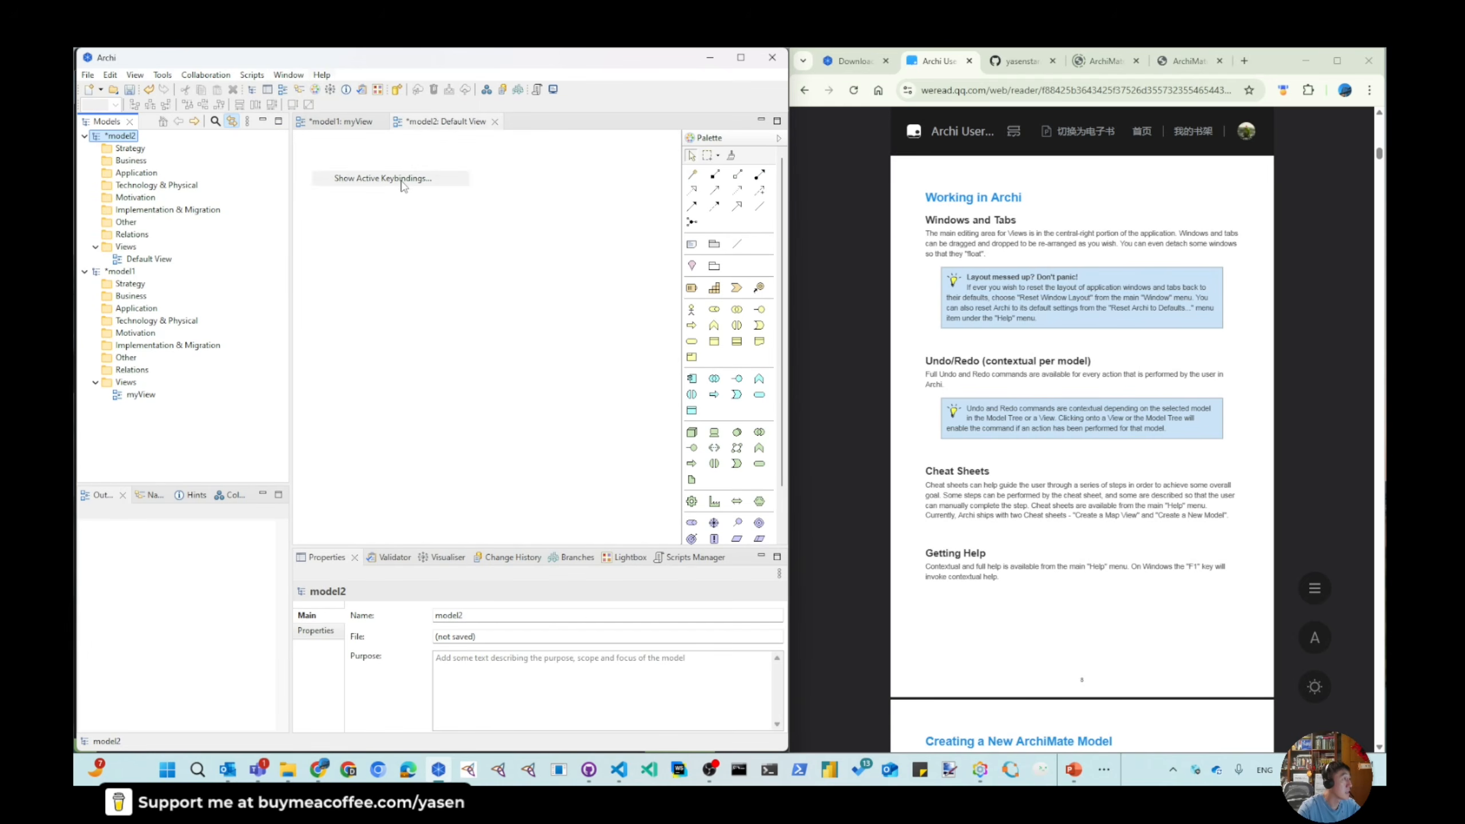
Step: Open the user data folder in File Explorer, move and narrow its window to view the contents, and close it
click(321, 74)
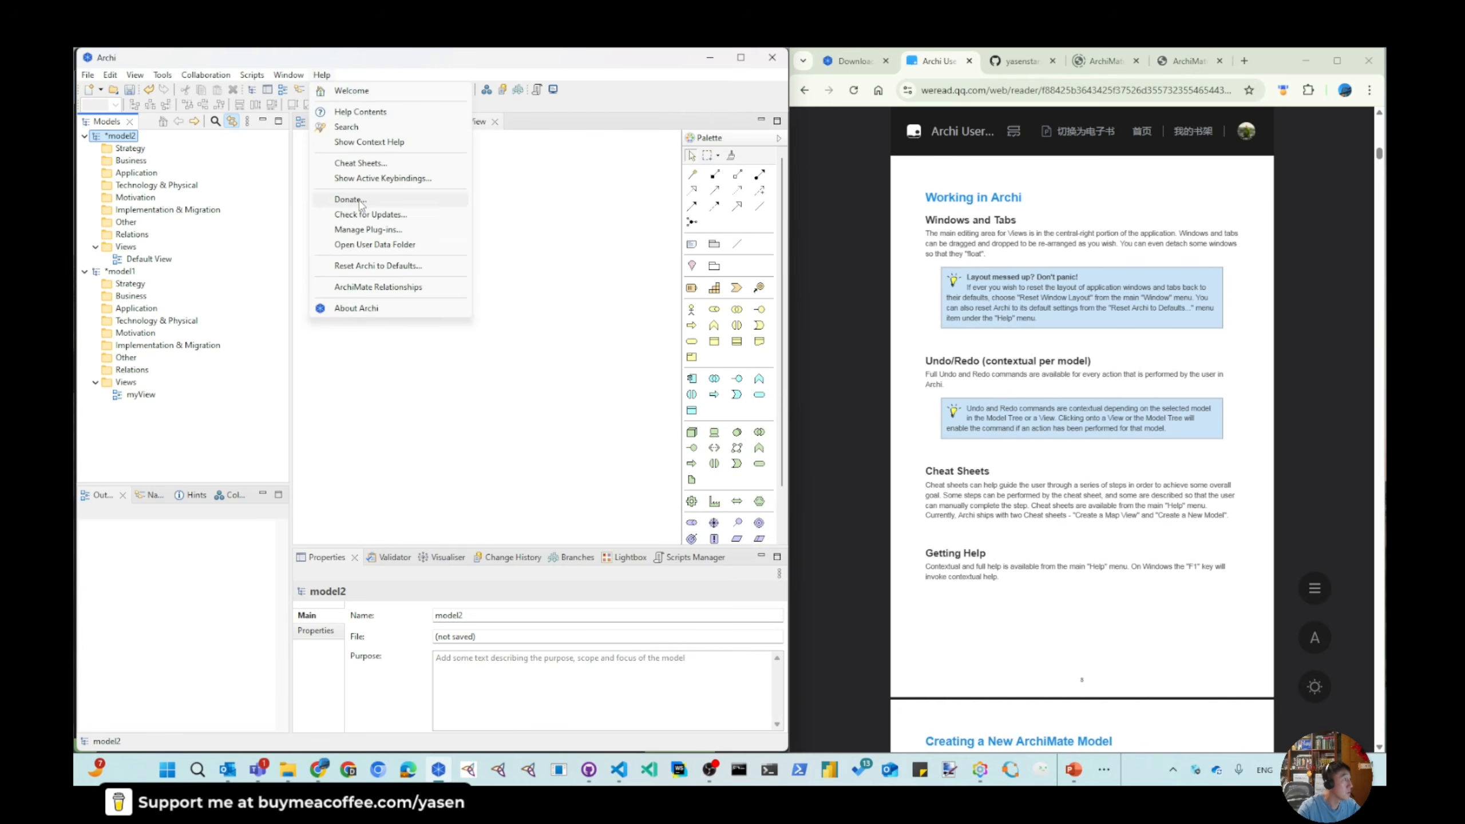
click(433, 251)
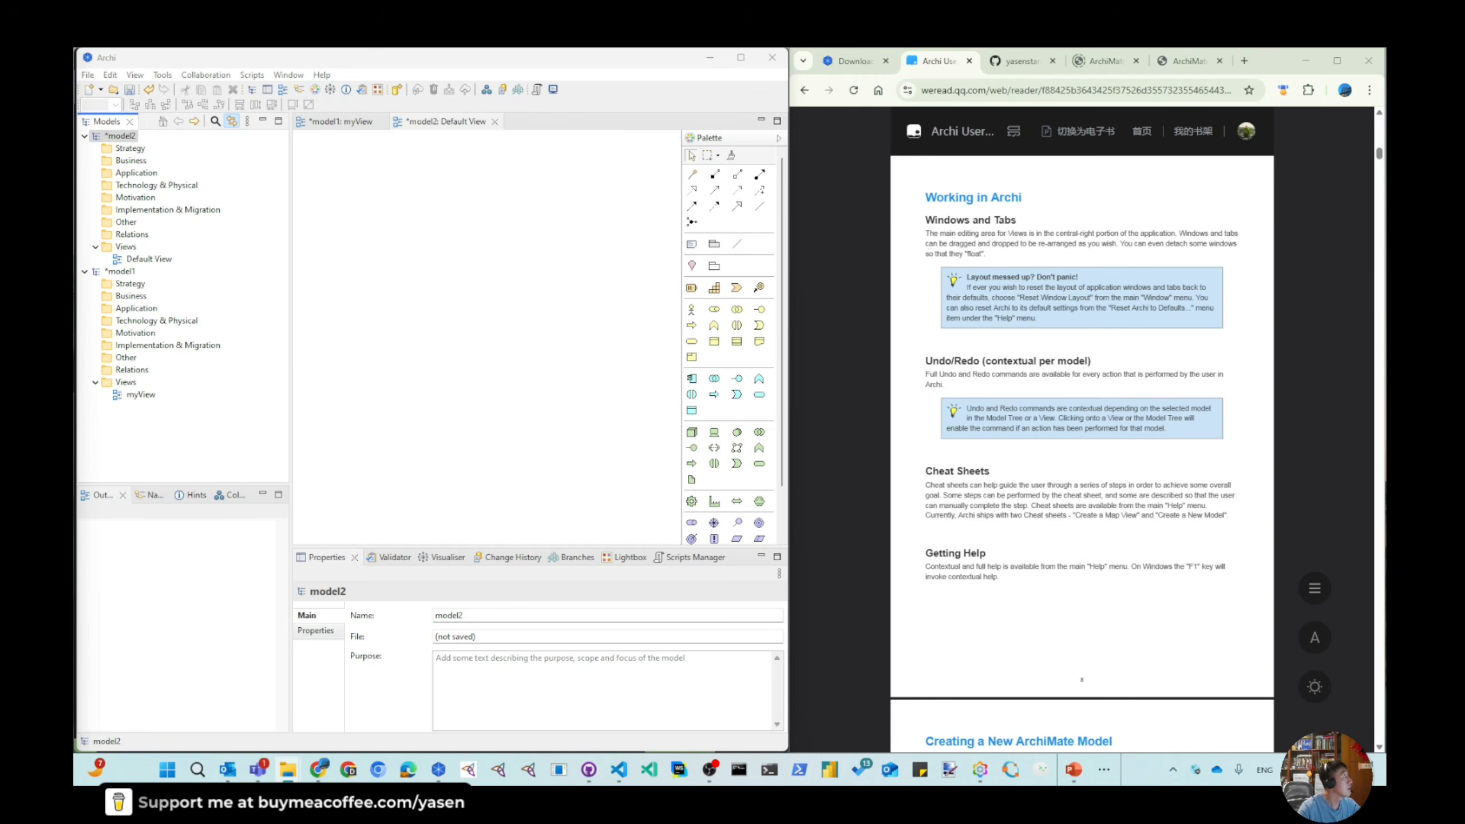
drag(1073, 276, 1189, 96)
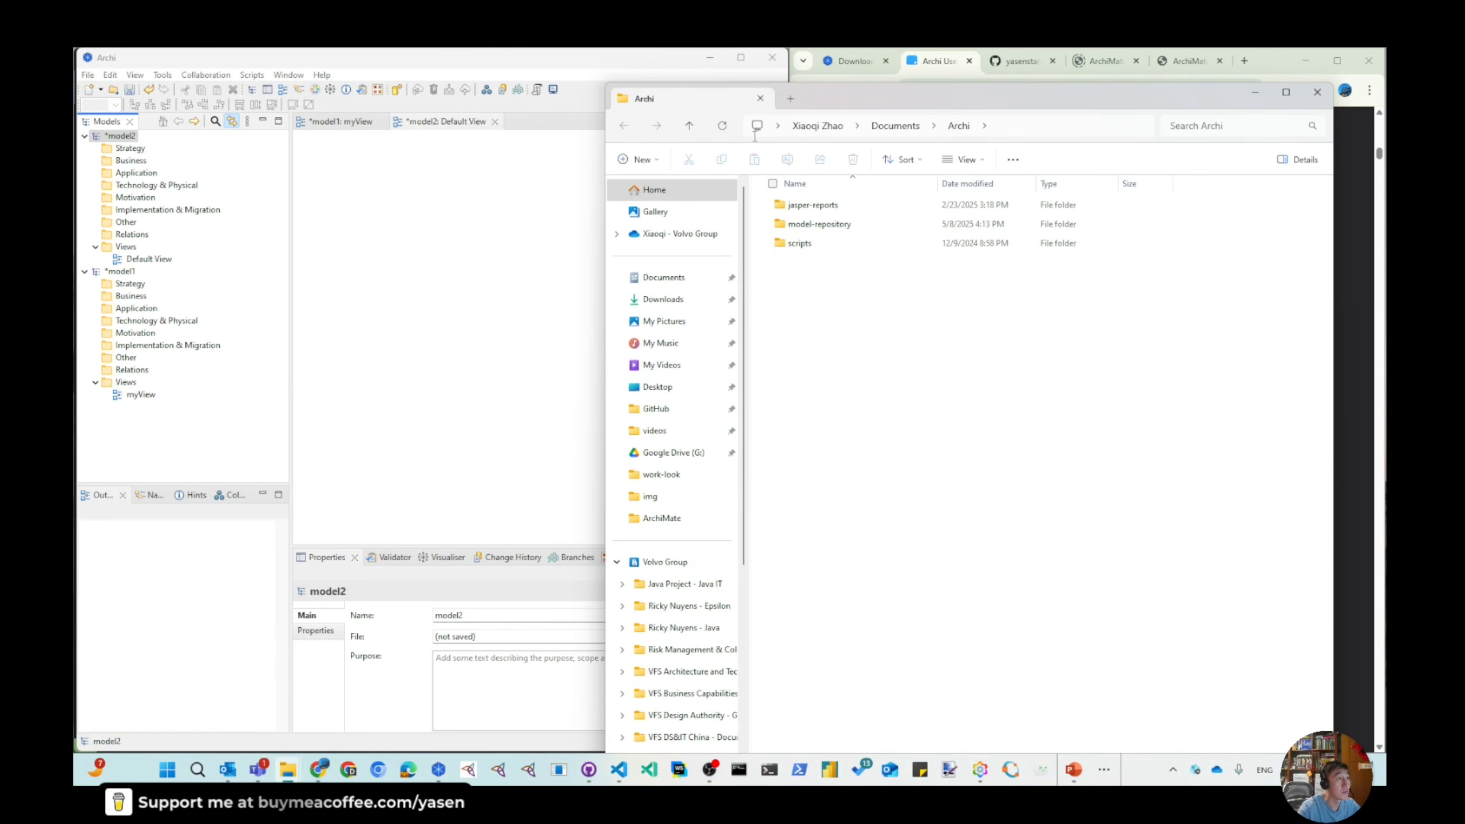
drag(606, 404, 770, 404)
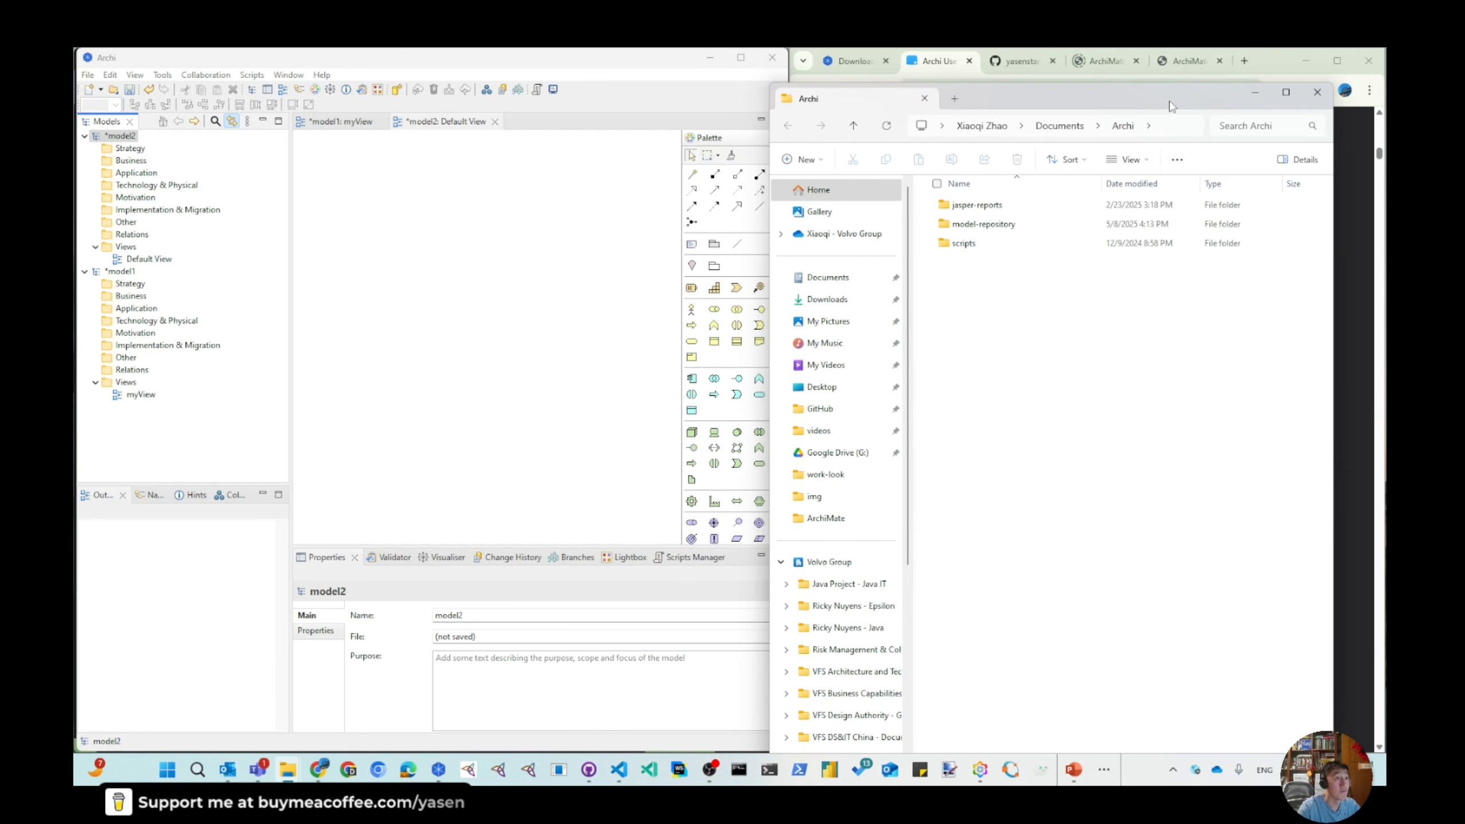
drag(1171, 106, 1166, 86)
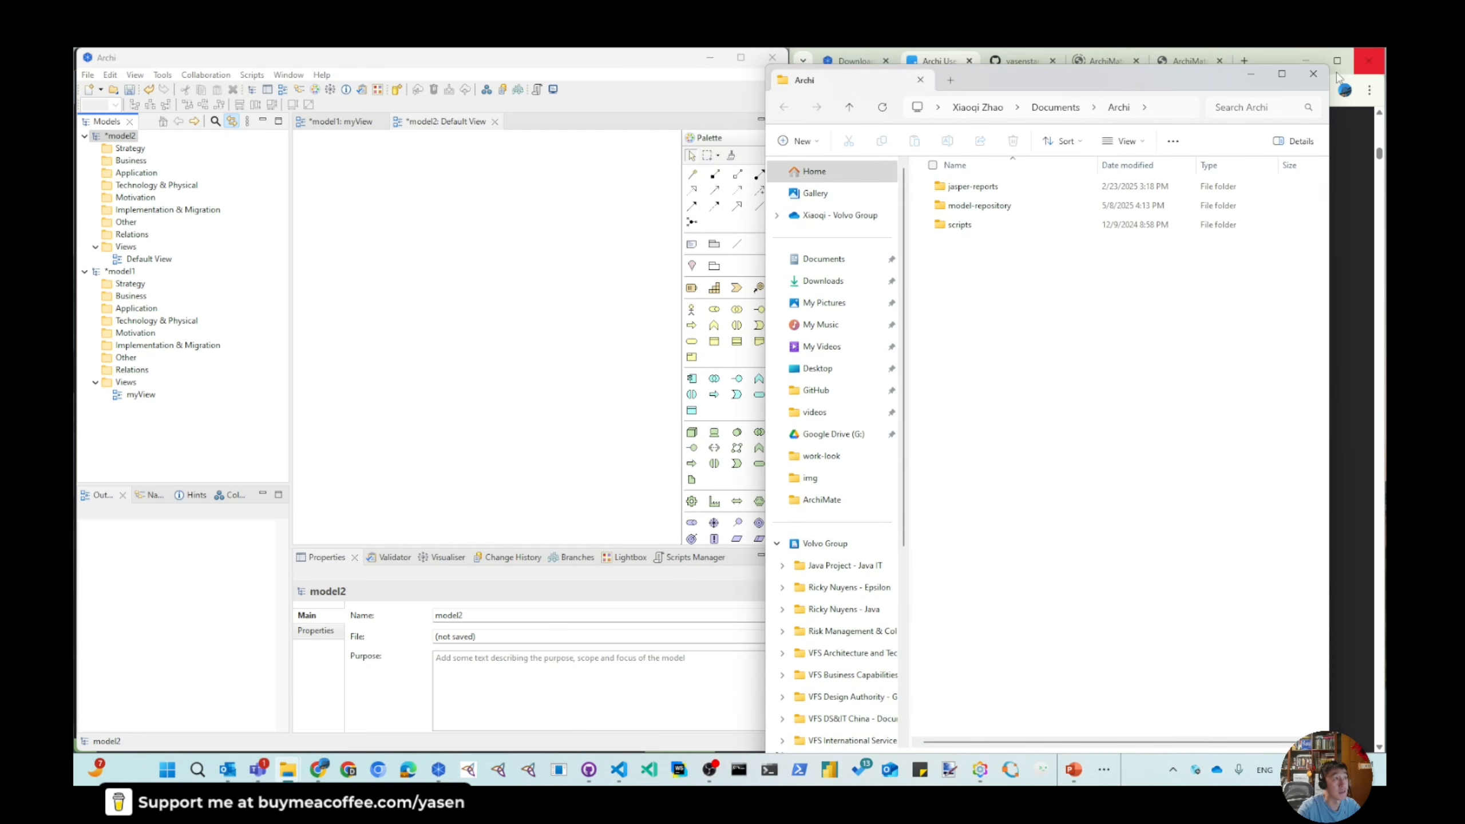
click(1321, 81)
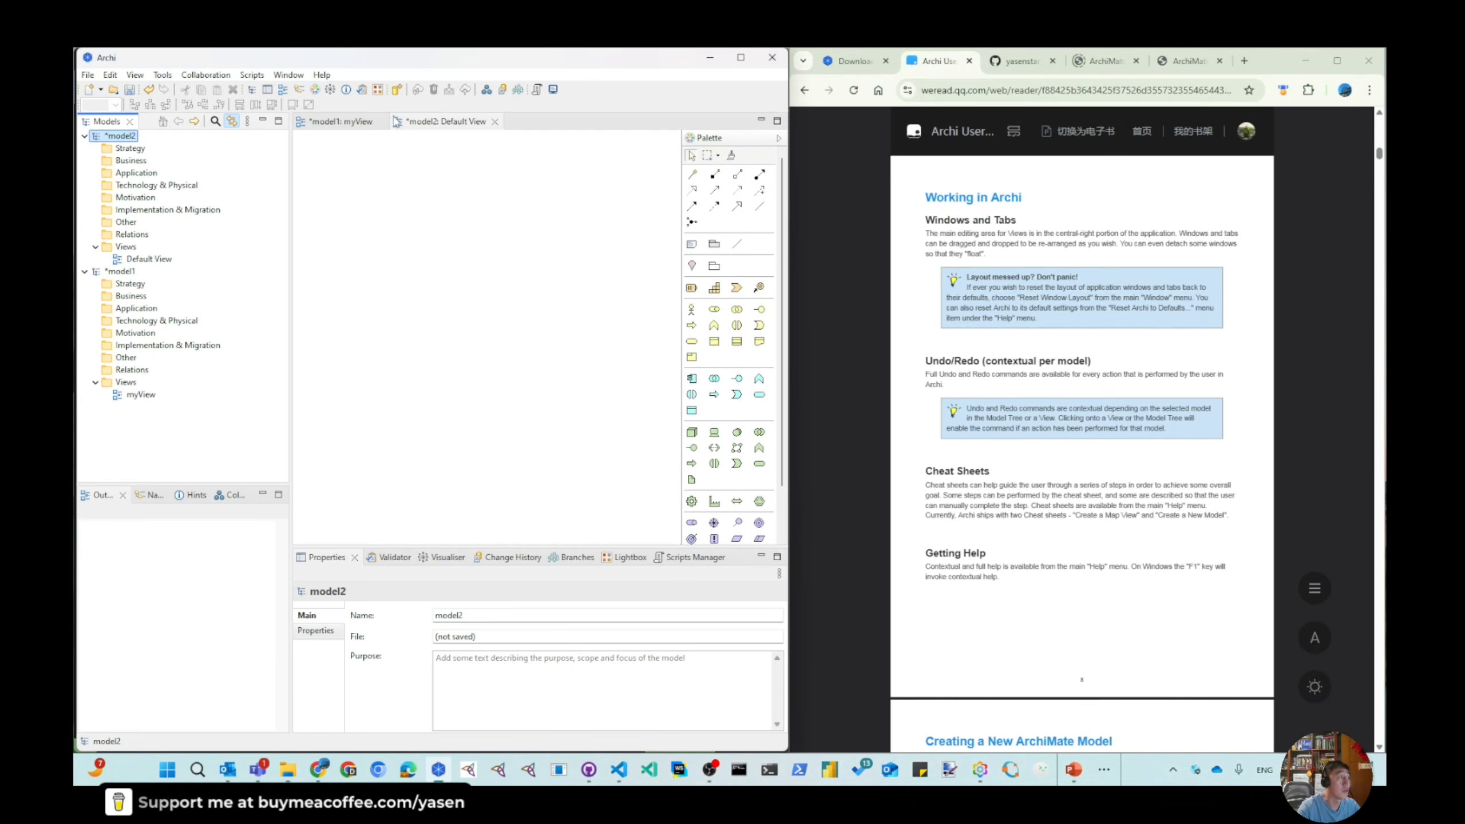
Step: Open the ArchiMate Relationships table, move its window to view the allowed relationships between elements, and close it
click(321, 74)
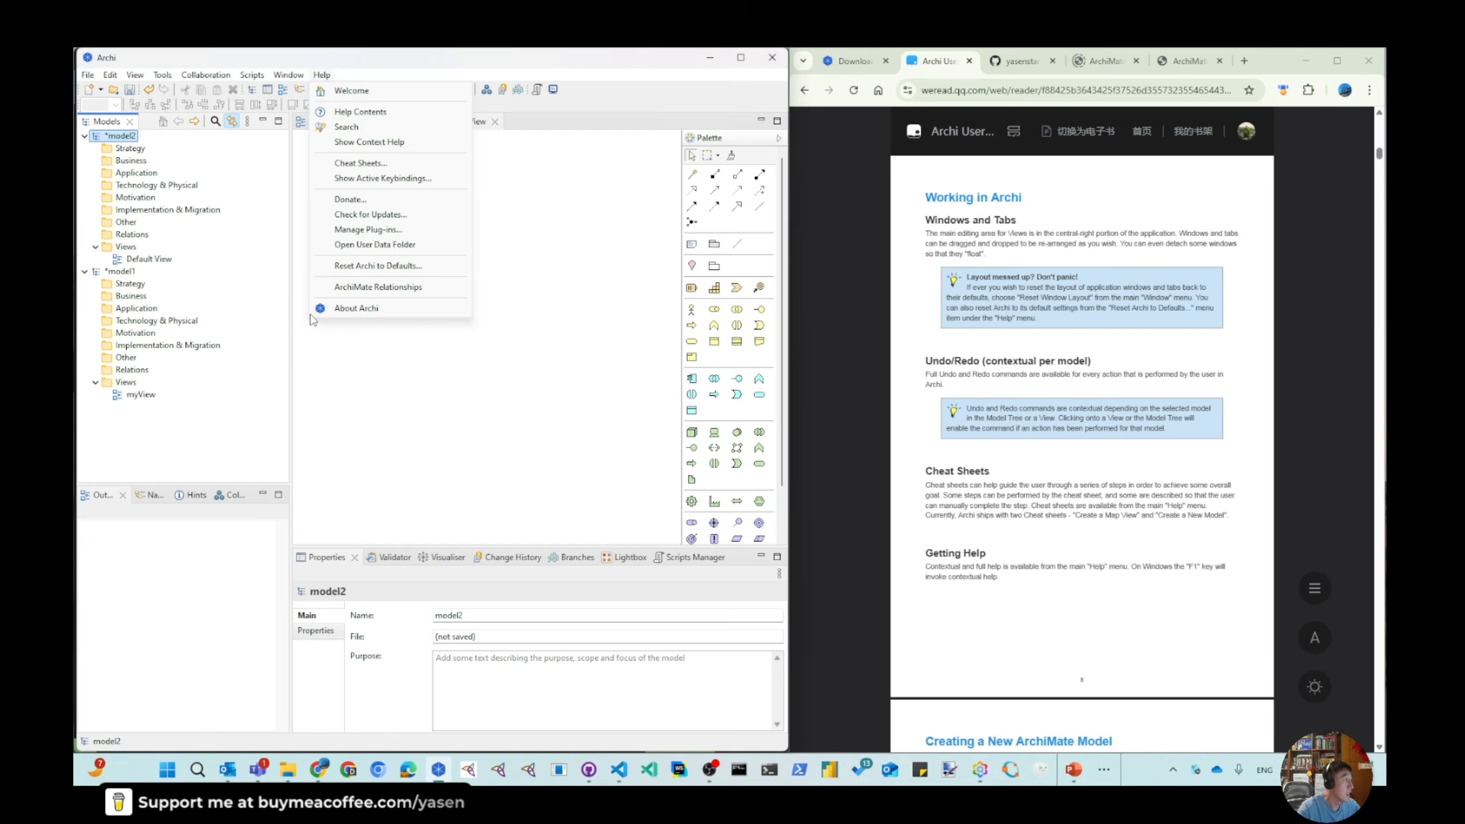
click(397, 287)
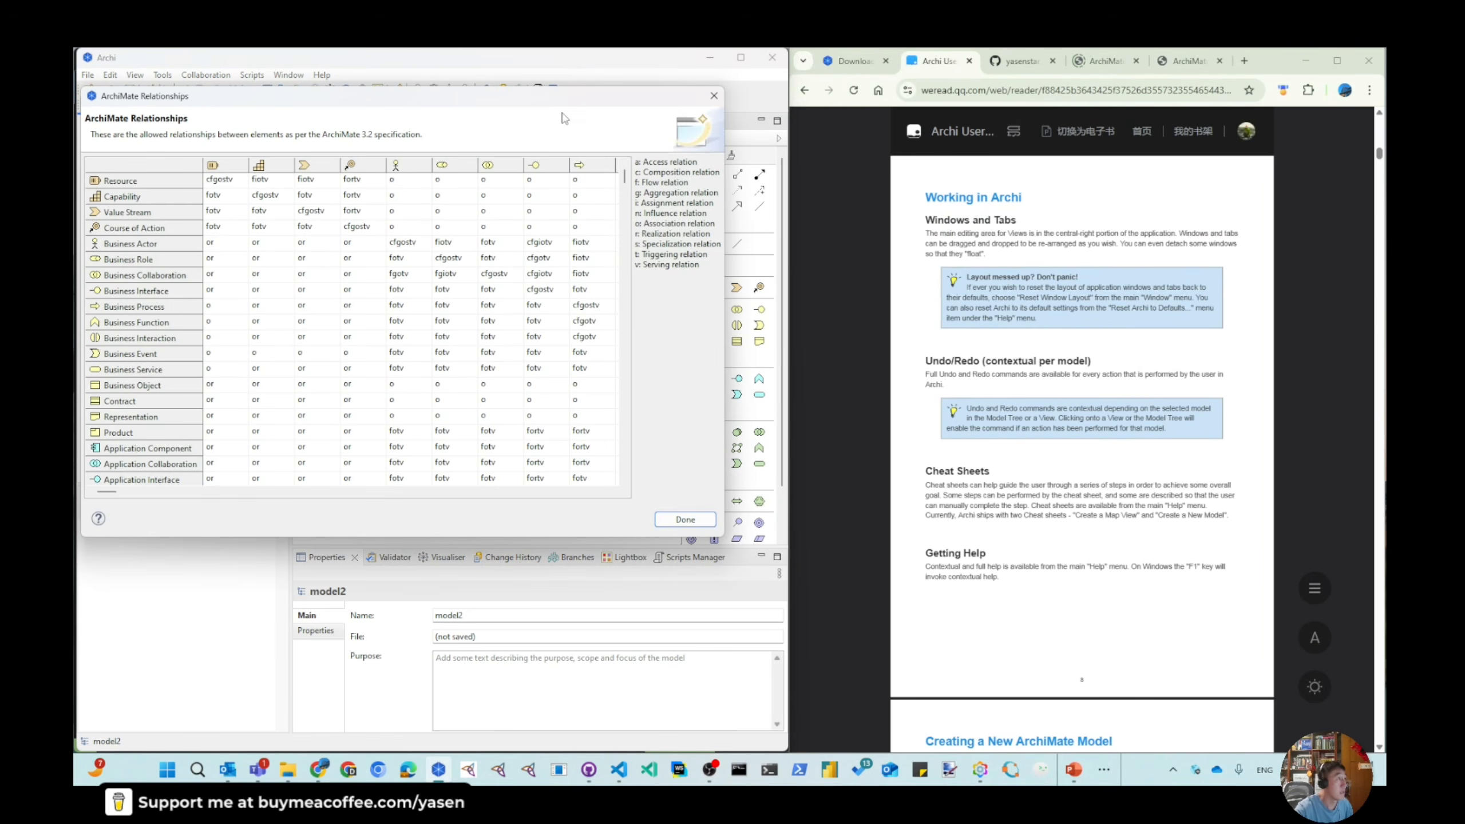
drag(615, 108, 744, 184)
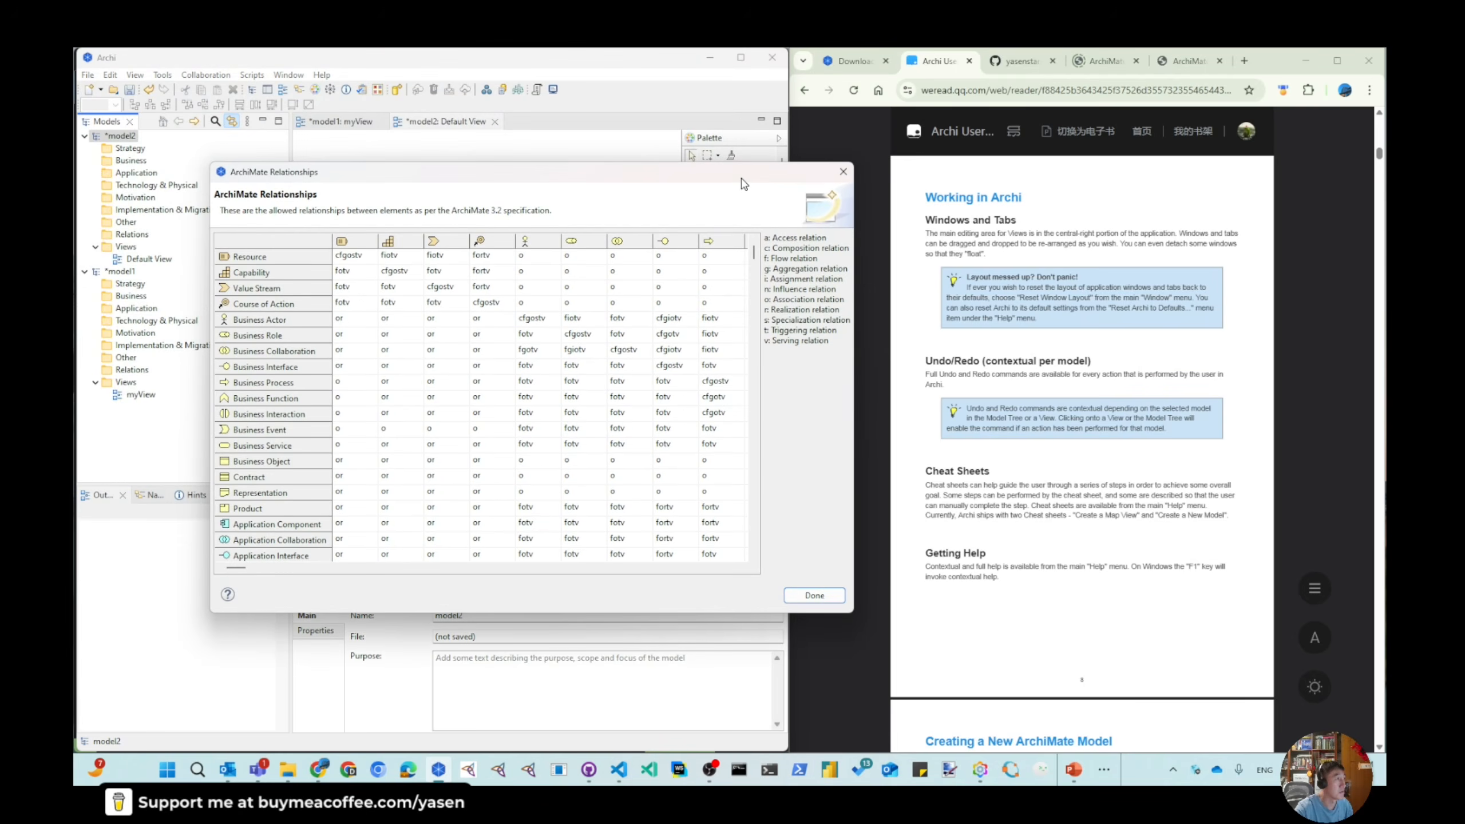
click(837, 171)
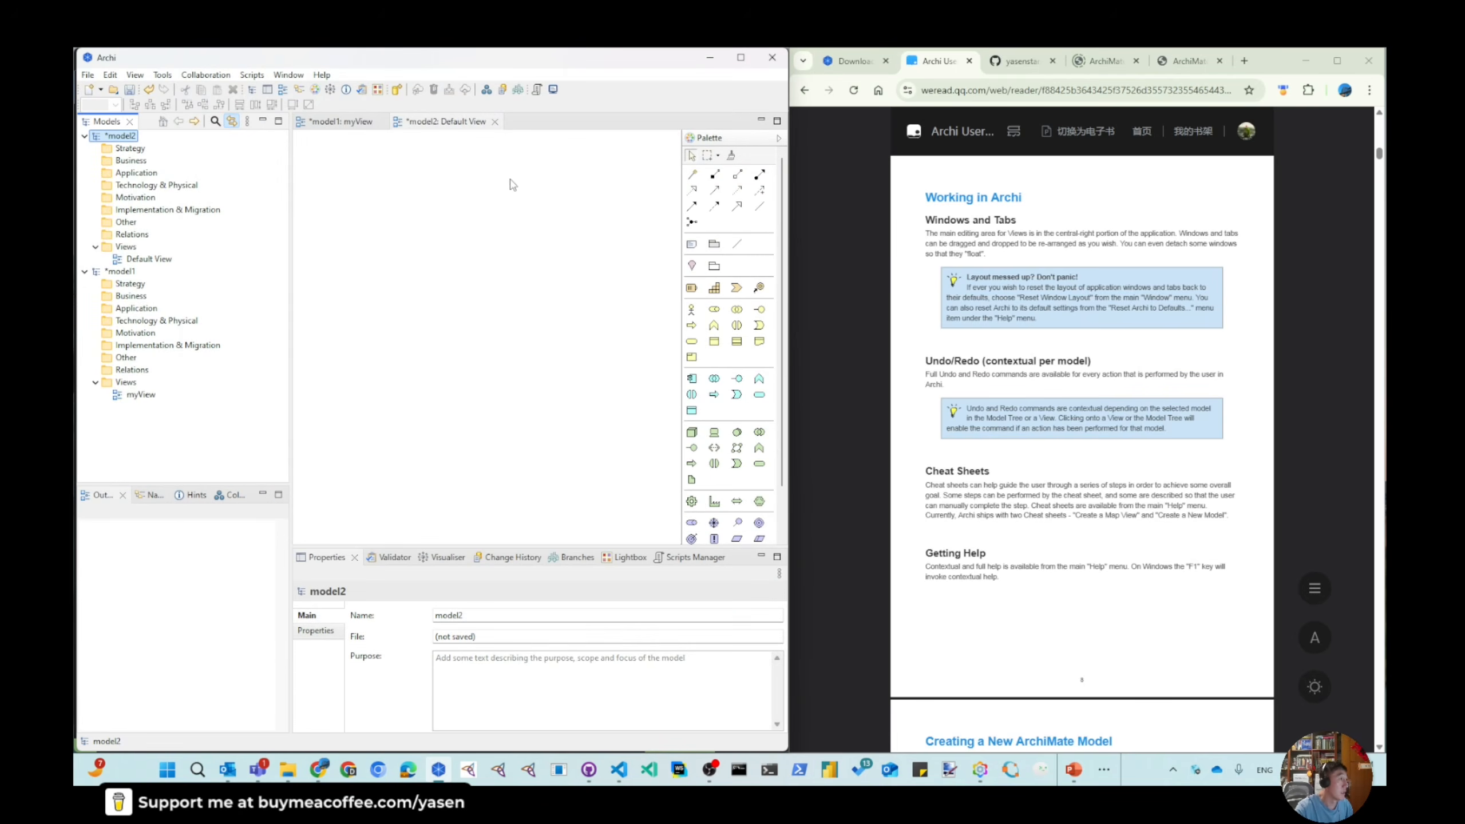
Step: Continue in the user guide to the Creating a New ArchiMate Model section
click(322, 74)
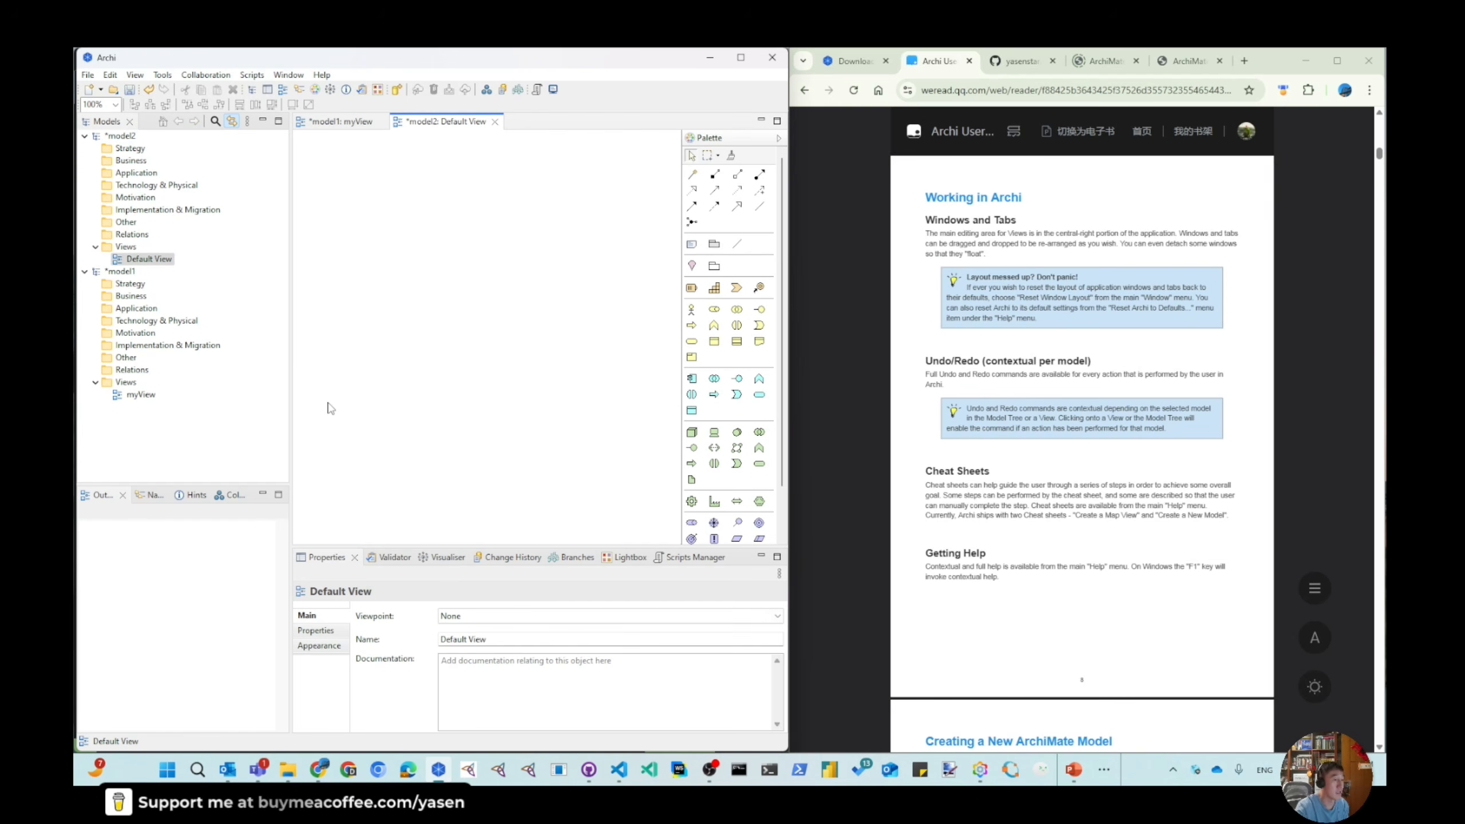
scroll(1035, 512, down, 5)
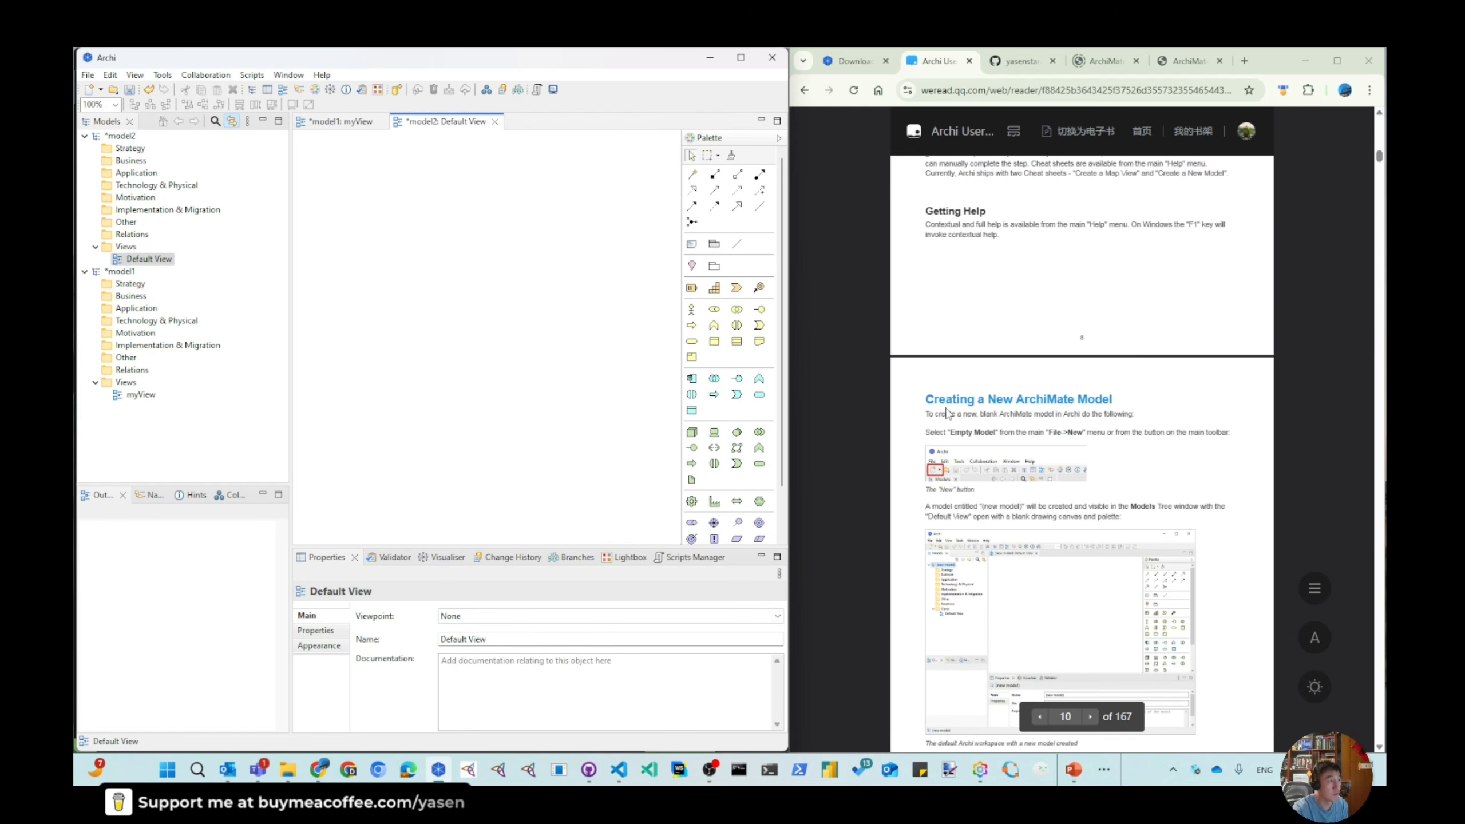